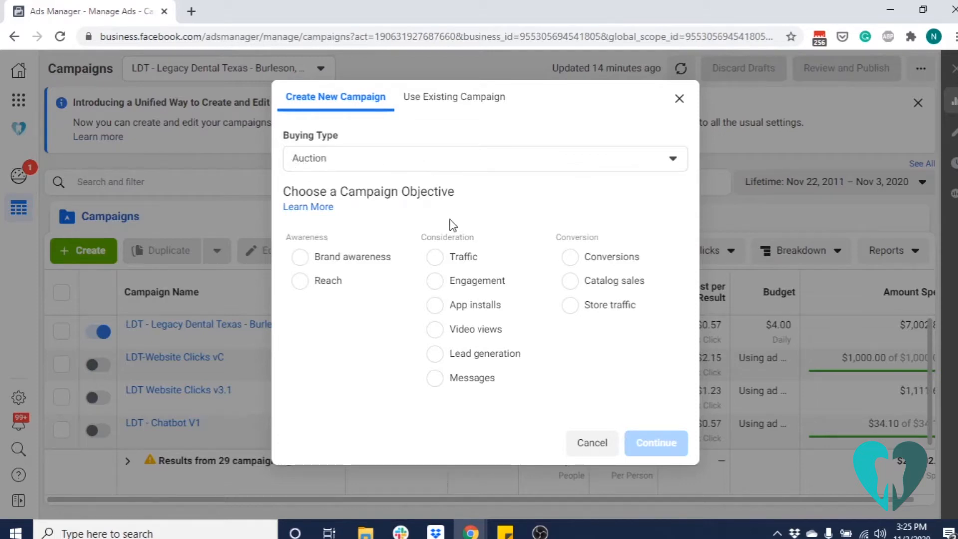
Create a new campaign with the Traffic objective and name it Legacy Dental
{"action": "left_click", "coordinate": [438, 258]}
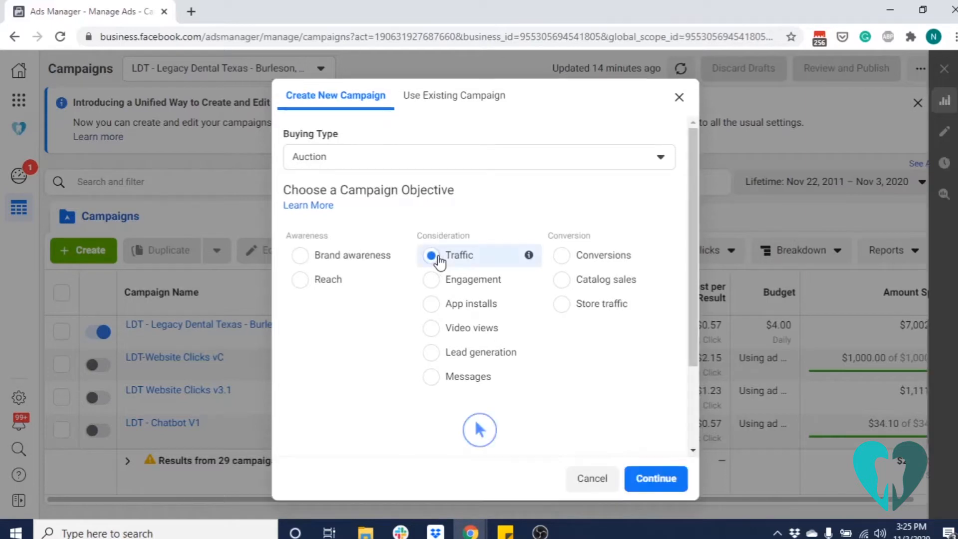
{"action": "left_click", "coordinate": [656, 479]}
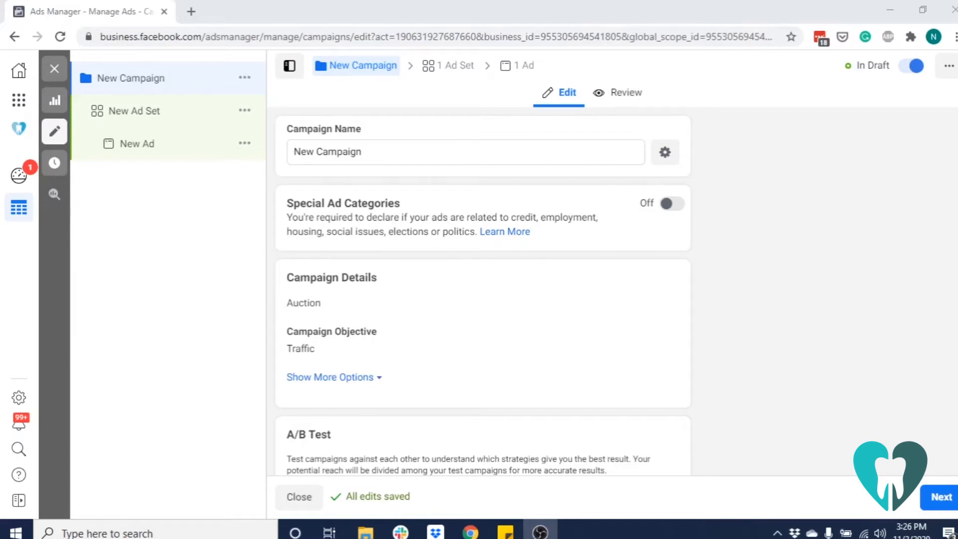
{"action": "left_click", "coordinate": [400, 149]}
{"action": "left_click_drag", "start_coordinate": [400, 149], "coordinate": [293, 151]}
{"action": "type", "text": "L"}
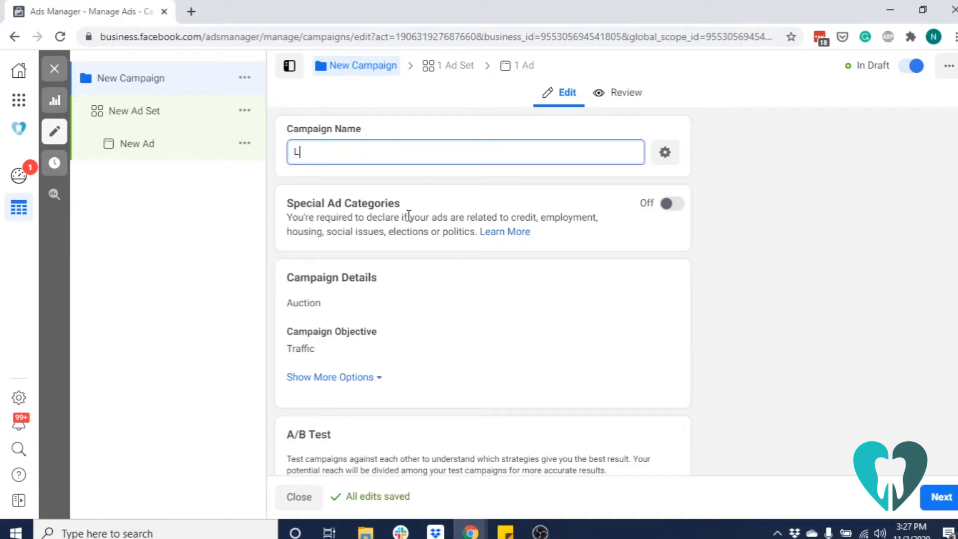
{"action": "type", "text": "egacy dental"}
{"action": "key", "text": "BackSpace"}
{"action": "key", "text": "BackSpace"}
{"action": "key", "text": "BackSpace"}
{"action": "key", "text": "BackSpace"}
{"action": "key", "text": "BackSpace"}
{"action": "key", "text": "BackSpace"}
{"action": "type", "text": "Dental"}
{"action": "scroll", "coordinate": [442, 261], "scroll_direction": "down", "scroll_amount": 1}
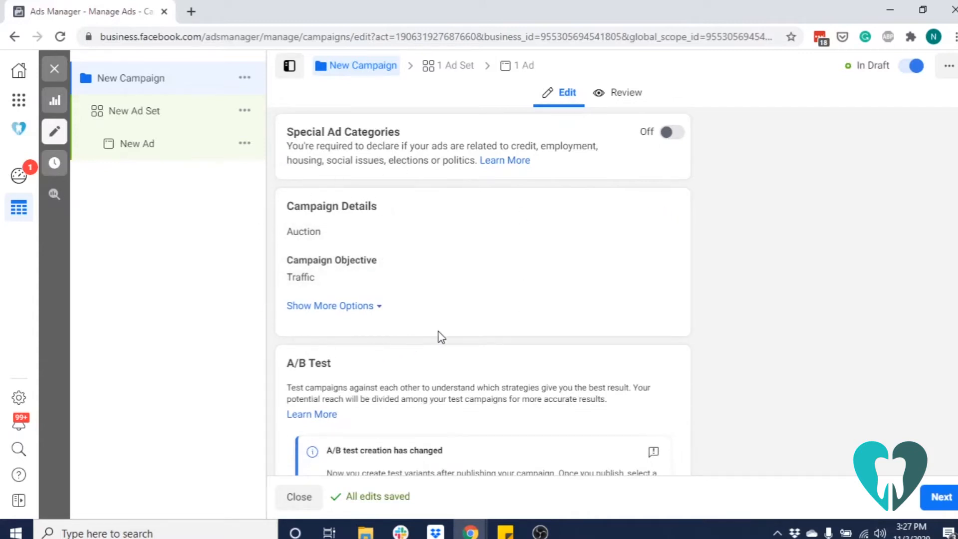
{"action": "scroll", "coordinate": [441, 338], "scroll_direction": "down", "scroll_amount": 5}
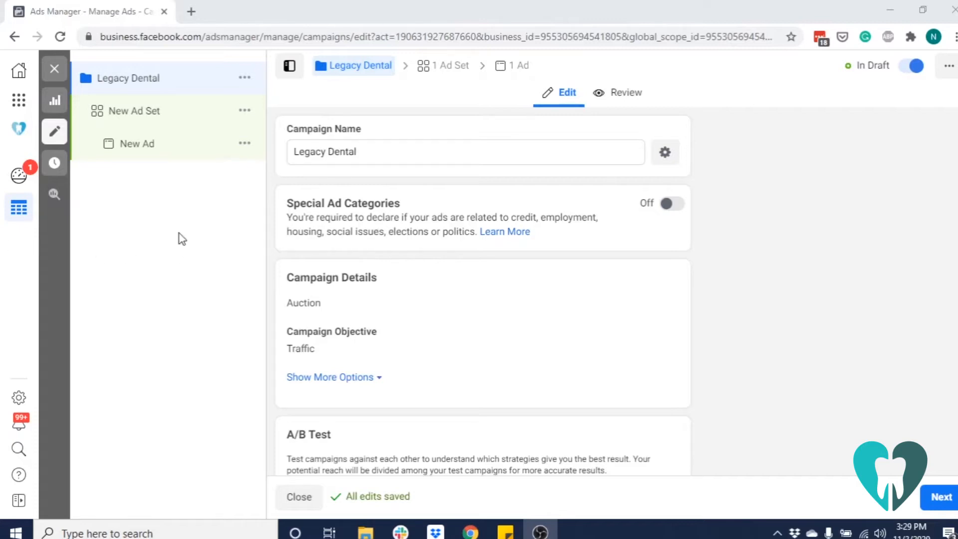
Rename the campaign's new ad set as General Dentistry
{"action": "left_click", "coordinate": [183, 118]}
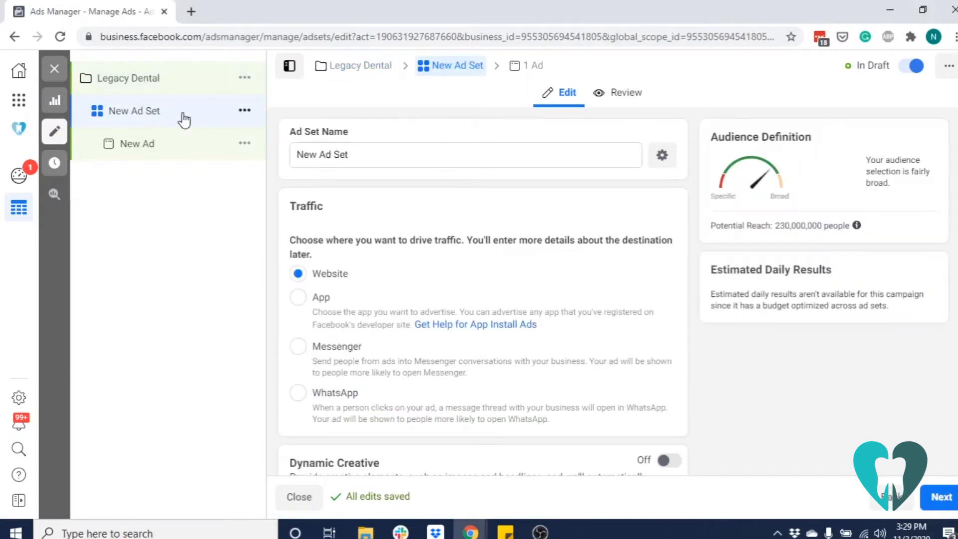
{"action": "left_click_drag", "start_coordinate": [368, 152], "coordinate": [268, 162]}
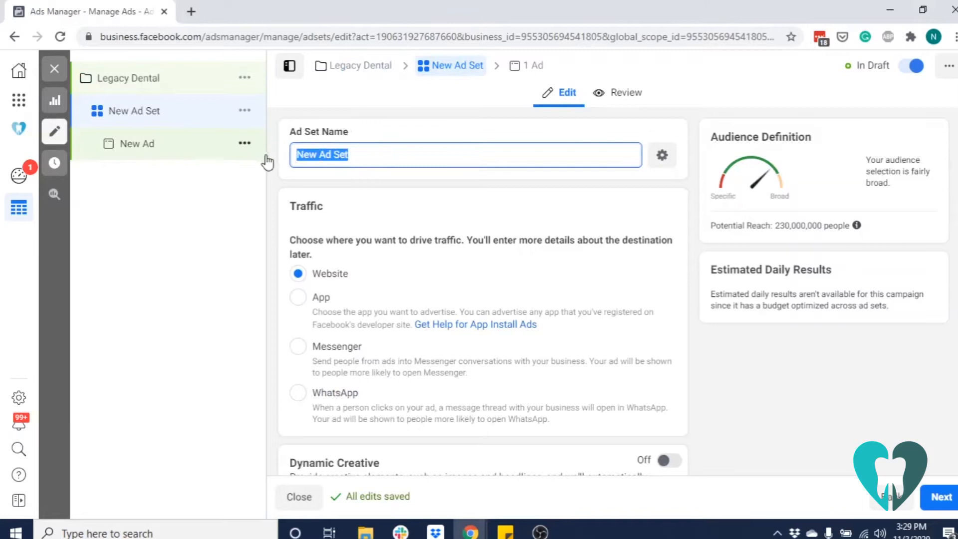
{"action": "type", "text": "General "}
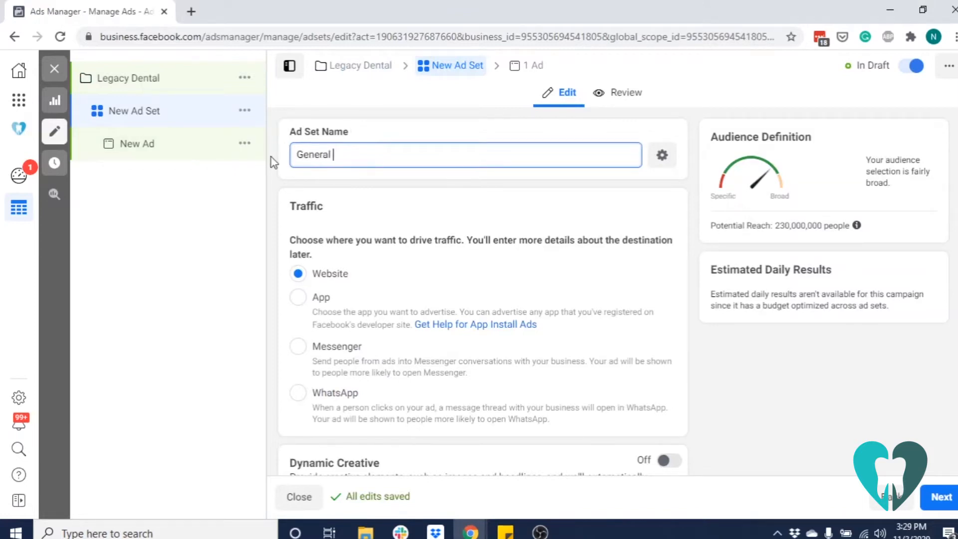
{"action": "type", "text": "Dentistry"}
{"action": "scroll", "coordinate": [408, 263], "scroll_direction": "down", "scroll_amount": 7}
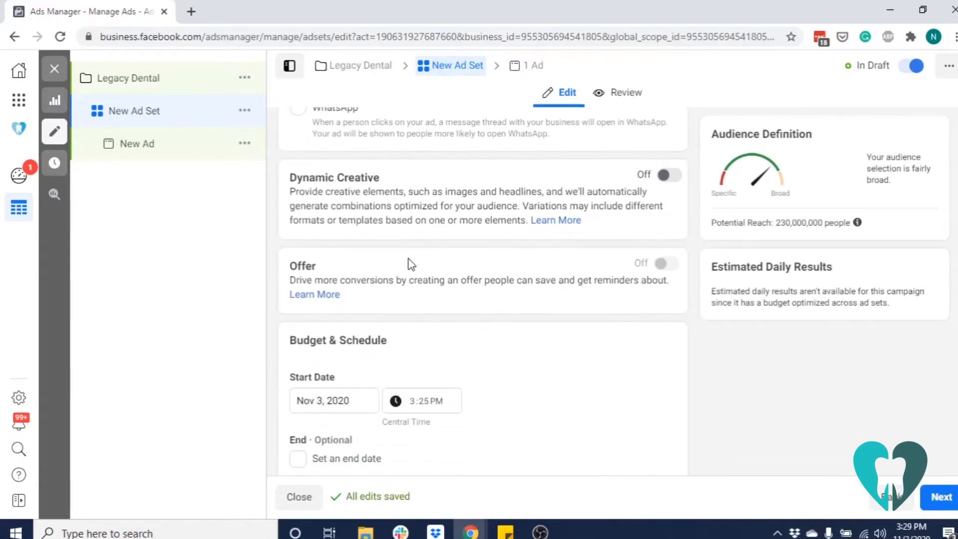
{"action": "scroll", "coordinate": [410, 264], "scroll_direction": "down", "scroll_amount": 8}
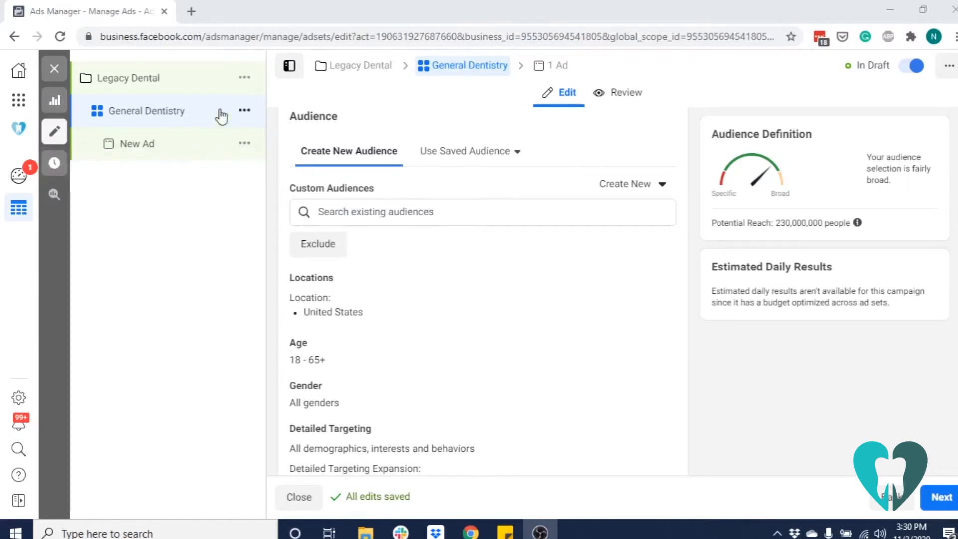
Open the batchgeo.com website in a new browser tab, keeping the ad set draft open
{"action": "left_click", "coordinate": [191, 12]}
{"action": "type", "text": "ba"}
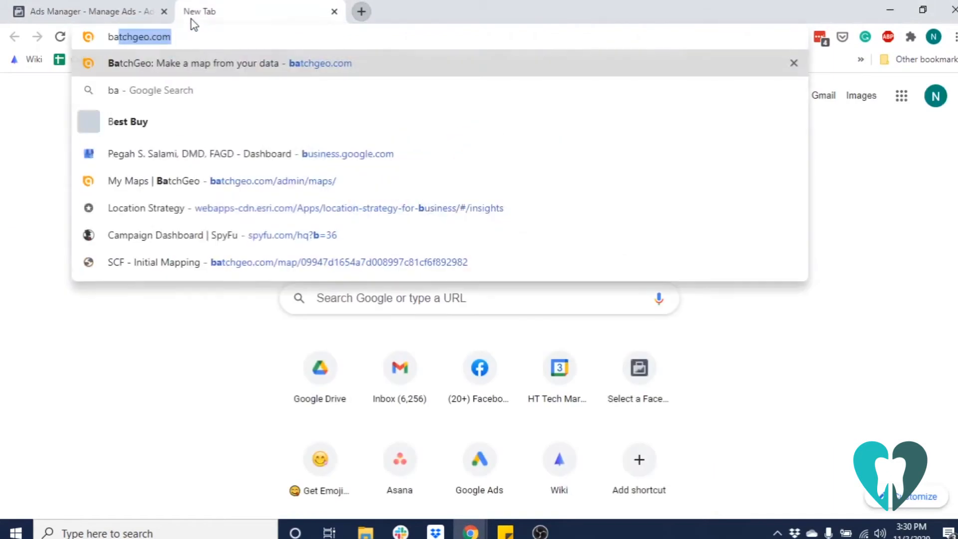
{"action": "type", "text": "tchgeo.com"}
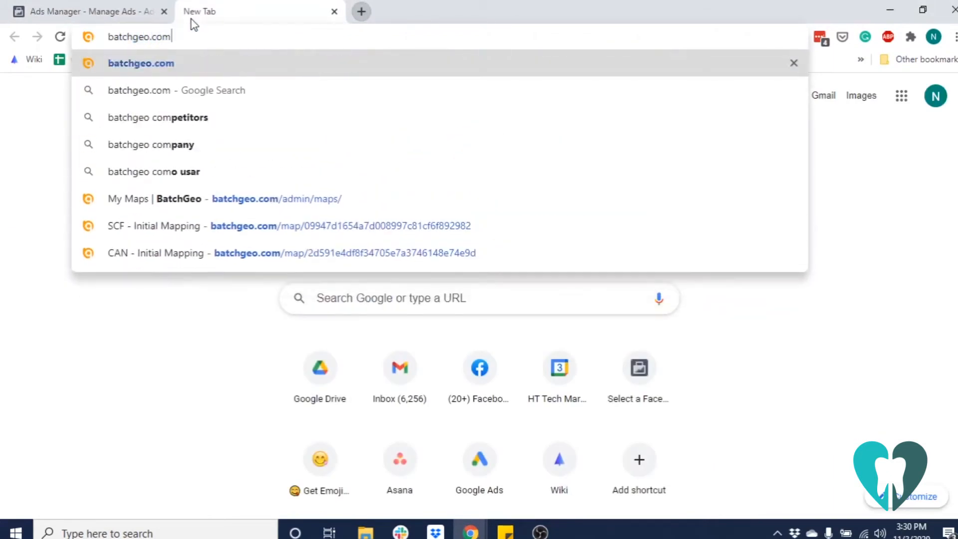
{"action": "key", "text": "Return"}
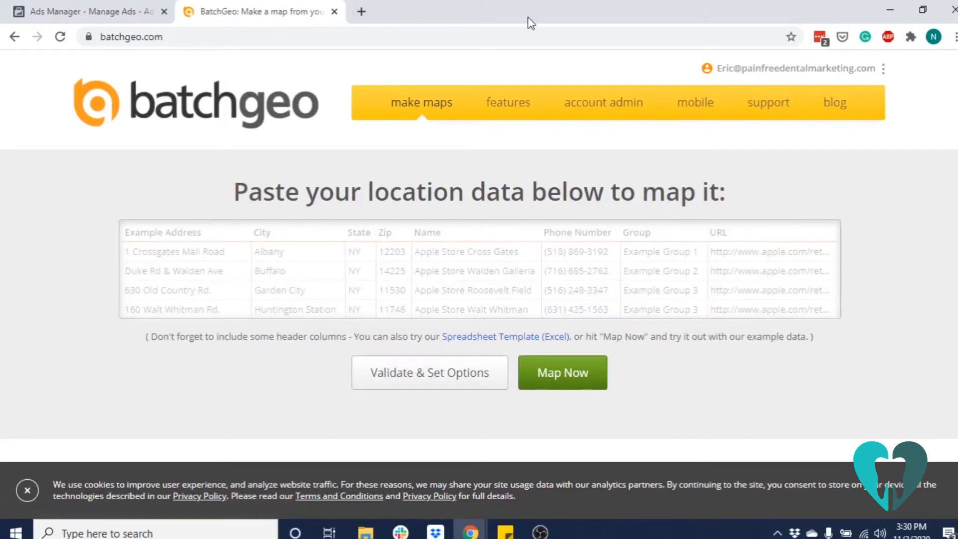
Search the account's saved maps for ldt and open the LDT - 10/19 mapping map
{"action": "left_click", "coordinate": [770, 70]}
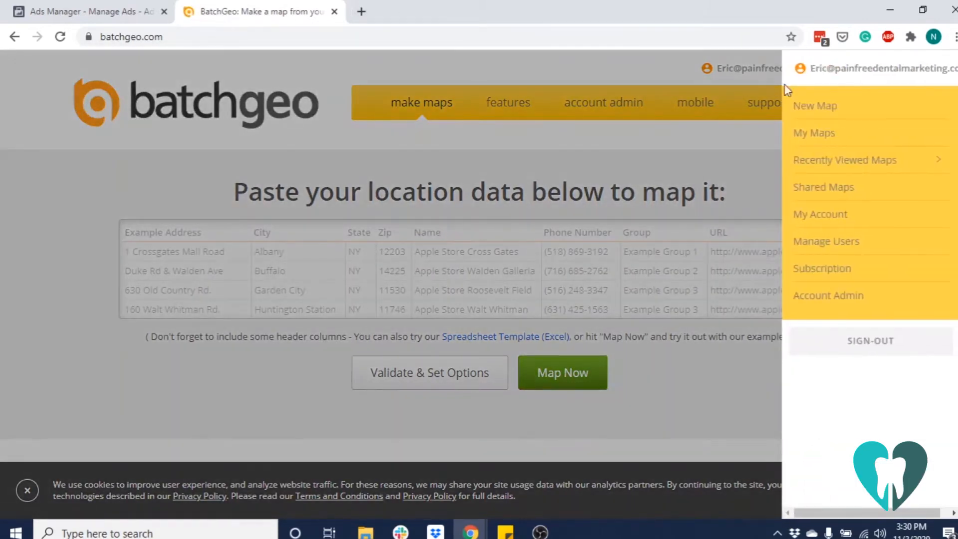
{"action": "left_click", "coordinate": [798, 132]}
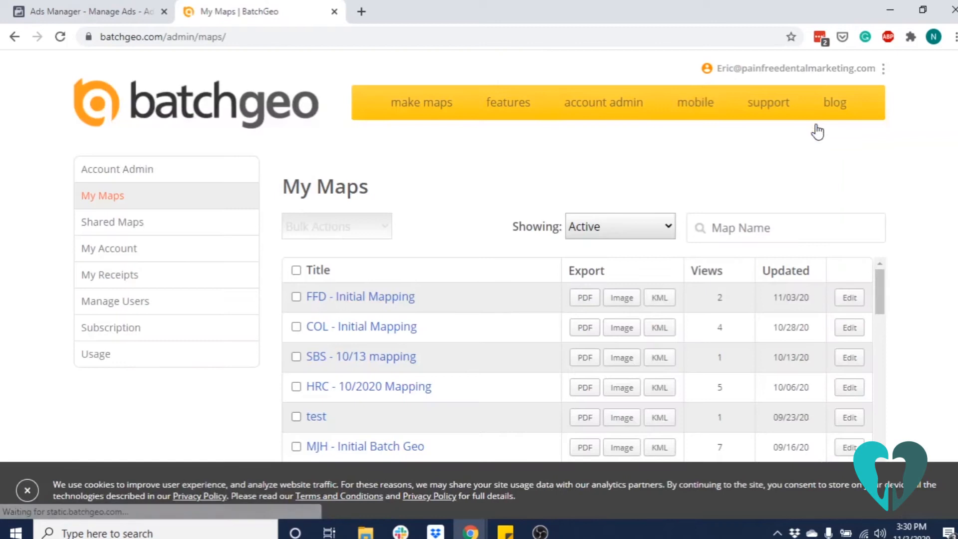
{"action": "left_click", "coordinate": [767, 218]}
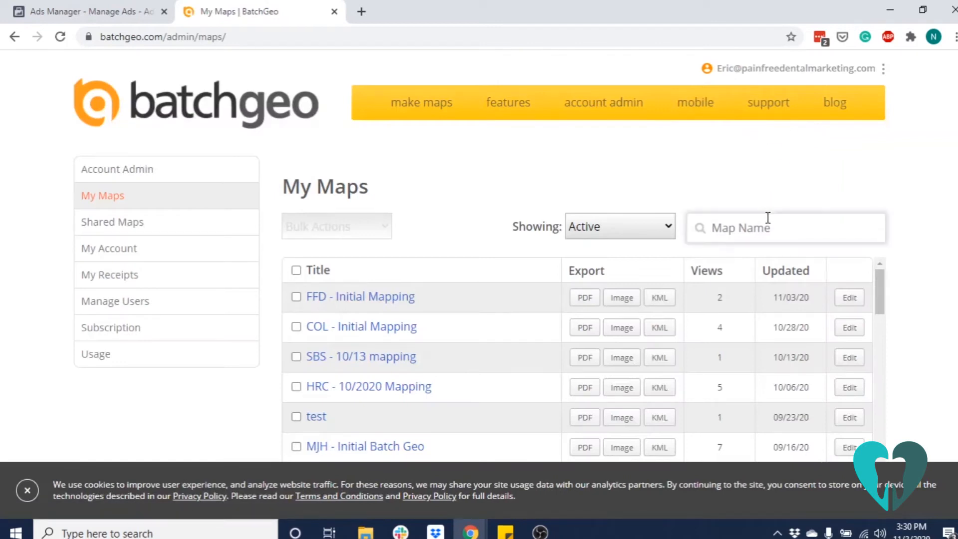
{"action": "type", "text": "ldt"}
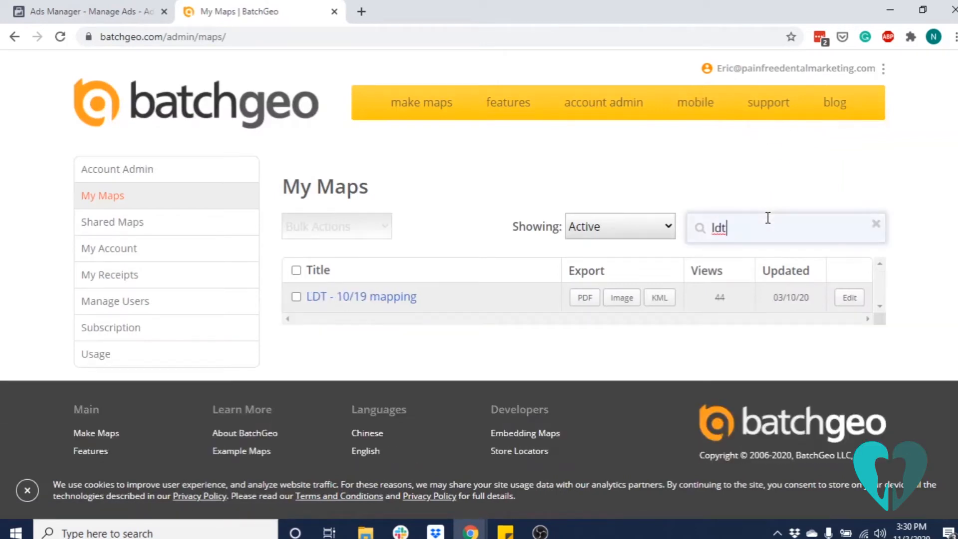
{"action": "left_click", "coordinate": [404, 298]}
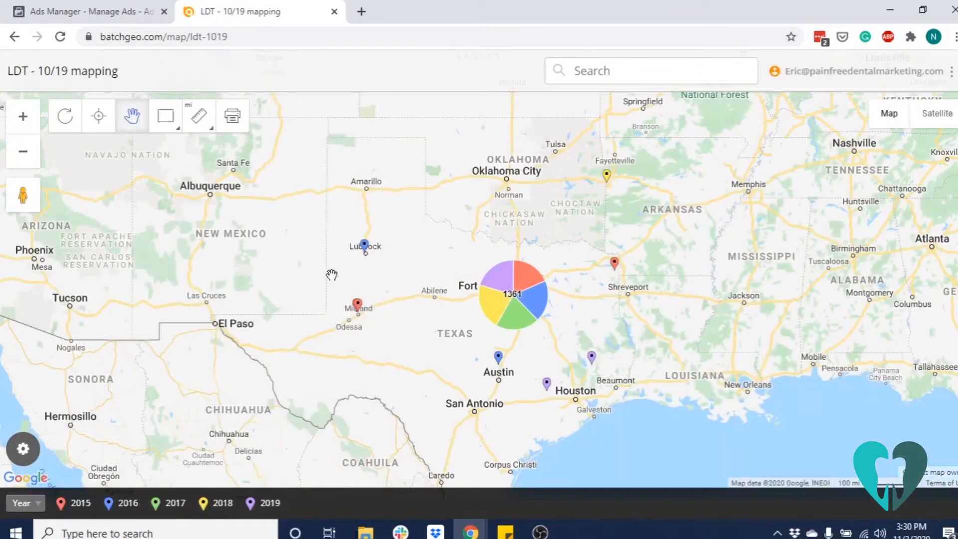
Examine how the mapped records cluster by year around the area south of Fort Worth and its surrounding towns
{"action": "left_click", "coordinate": [23, 124]}
{"action": "left_click", "coordinate": [23, 124]}
{"action": "left_click", "coordinate": [15, 118]}
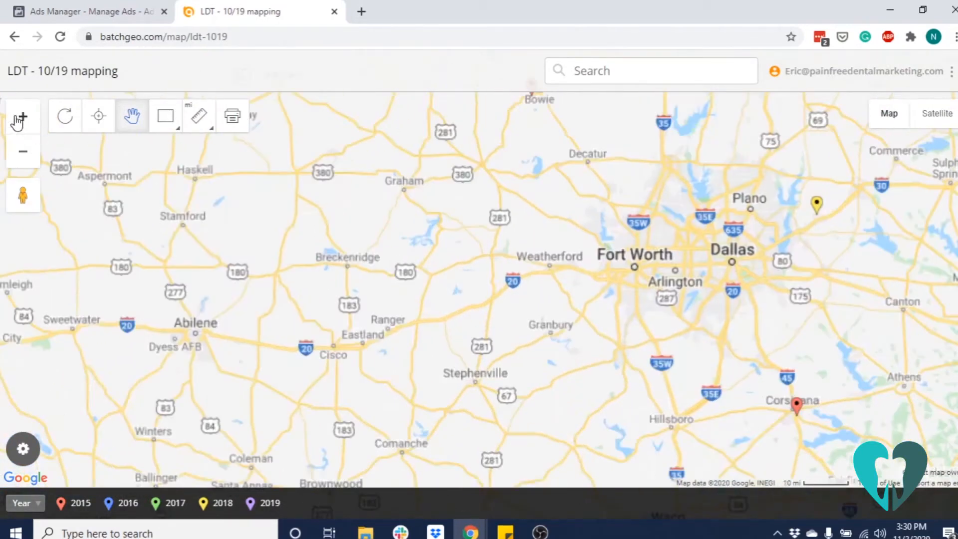
{"action": "left_click", "coordinate": [18, 121]}
{"action": "left_click_drag", "start_coordinate": [712, 332], "coordinate": [286, 243]}
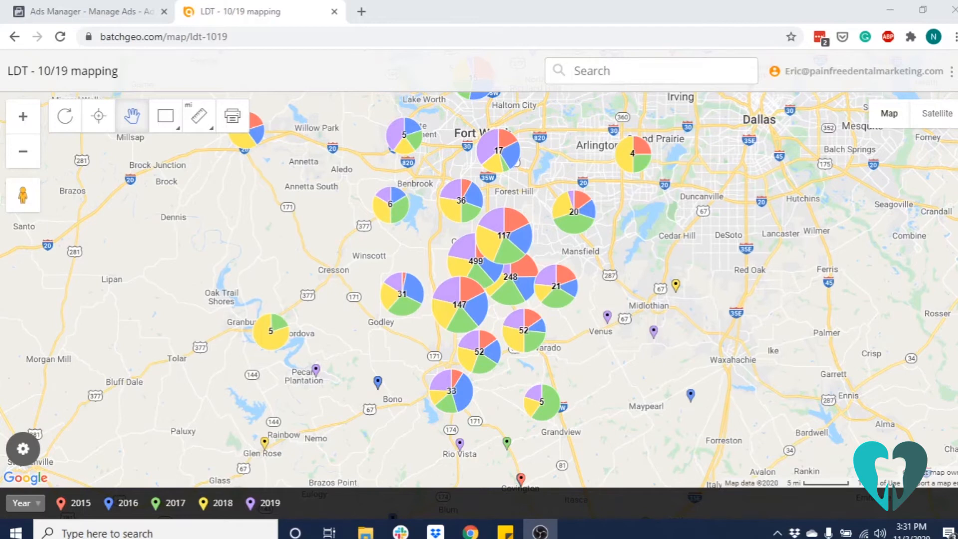
{"action": "left_click", "coordinate": [25, 123]}
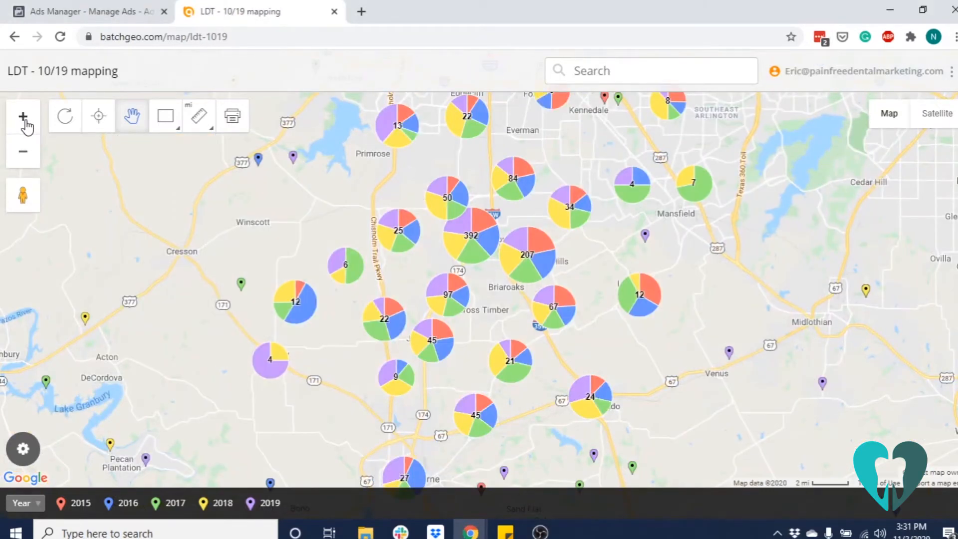
{"action": "left_click_drag", "start_coordinate": [713, 267], "coordinate": [701, 299]}
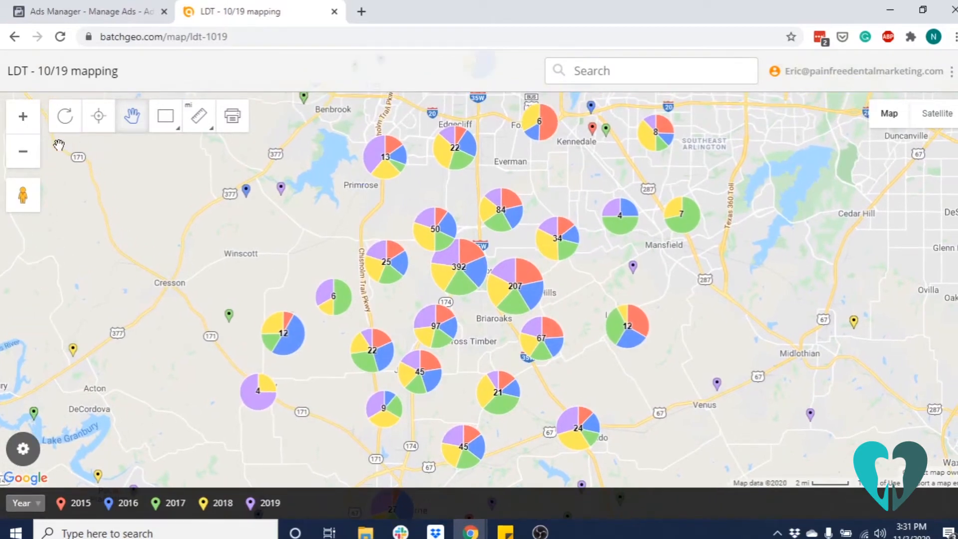
{"action": "left_click_drag", "start_coordinate": [719, 184], "coordinate": [718, 268]}
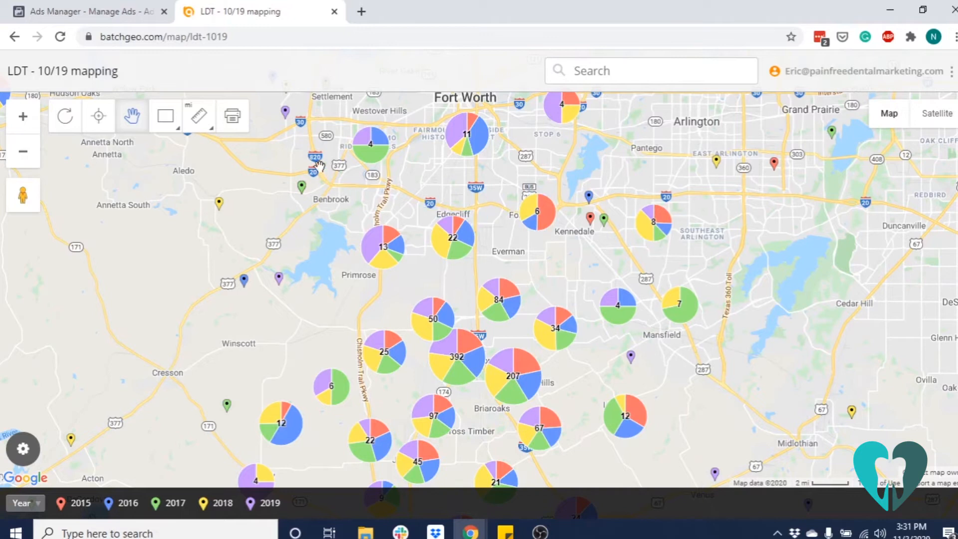
{"action": "left_click_drag", "start_coordinate": [707, 437], "coordinate": [722, 255]}
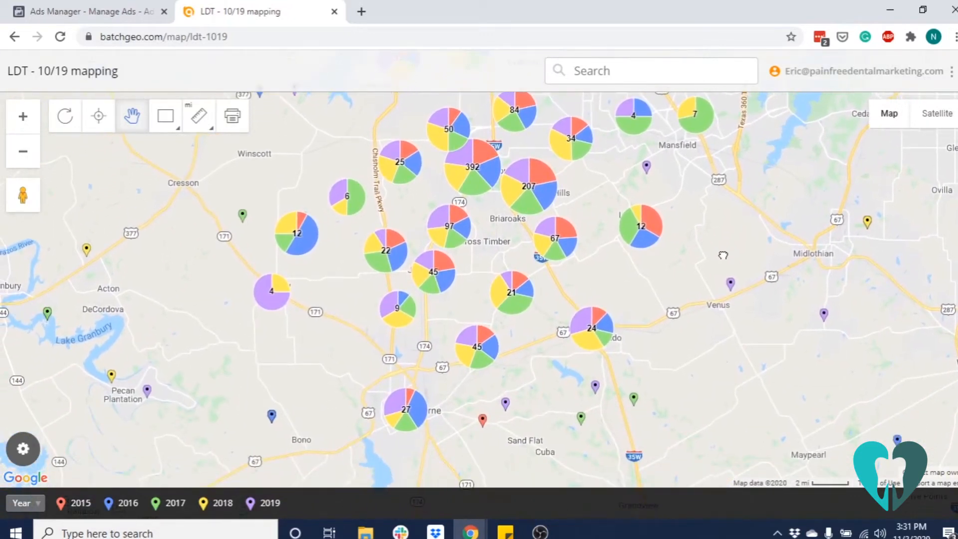
{"action": "left_click_drag", "start_coordinate": [511, 251], "coordinate": [505, 352]}
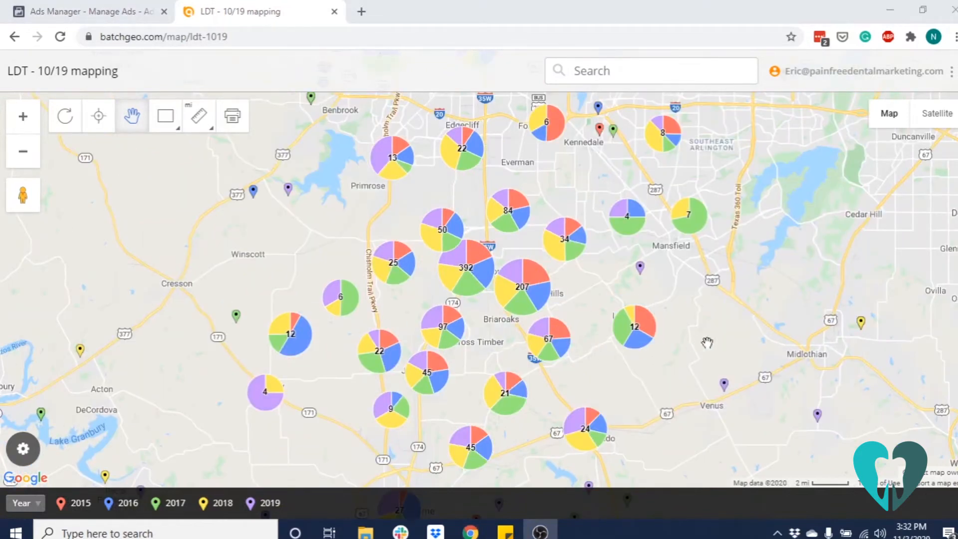
{"action": "left_click_drag", "start_coordinate": [763, 313], "coordinate": [763, 323]}
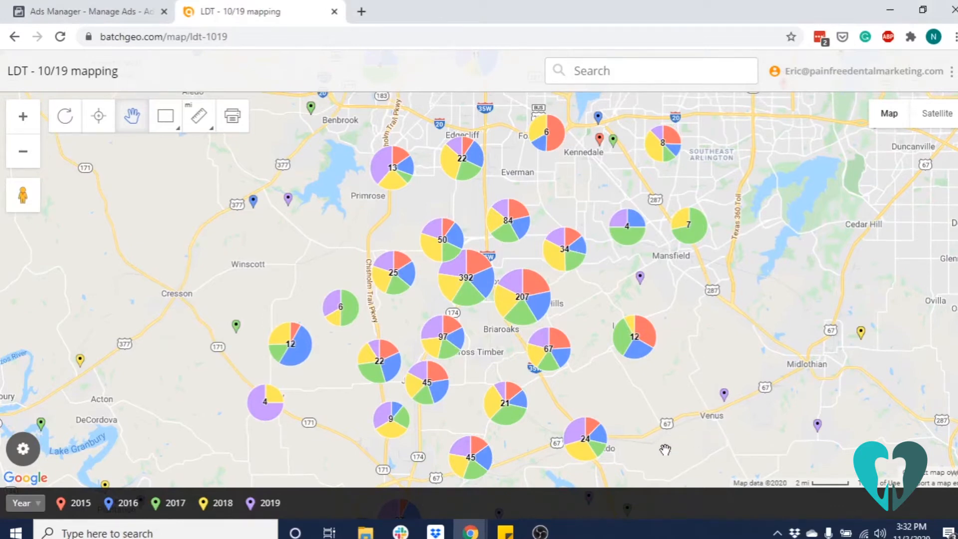
{"action": "left_click_drag", "start_coordinate": [674, 449], "coordinate": [675, 427]}
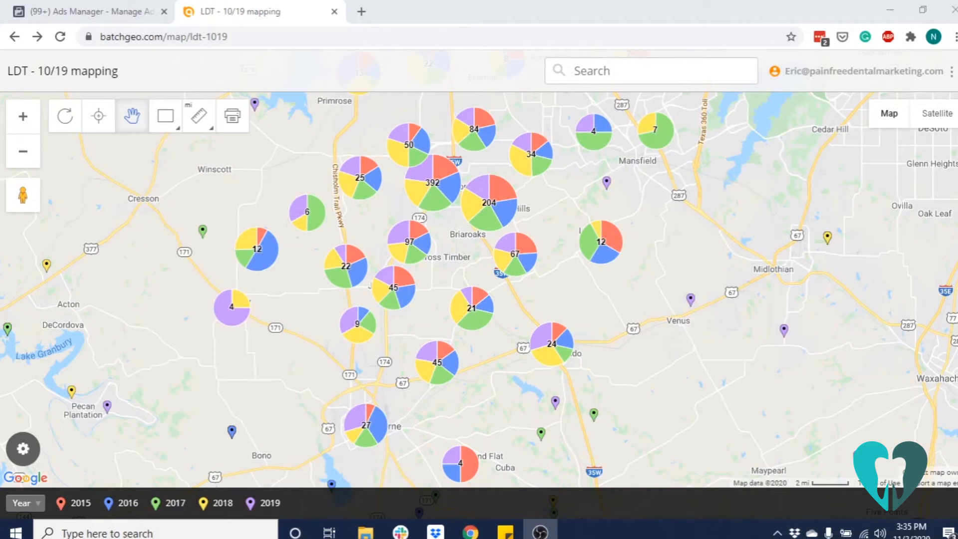
Switch back to Ads Manager and set the General Dentistry audience's minimum age to 35
{"action": "left_click", "coordinate": [76, 14]}
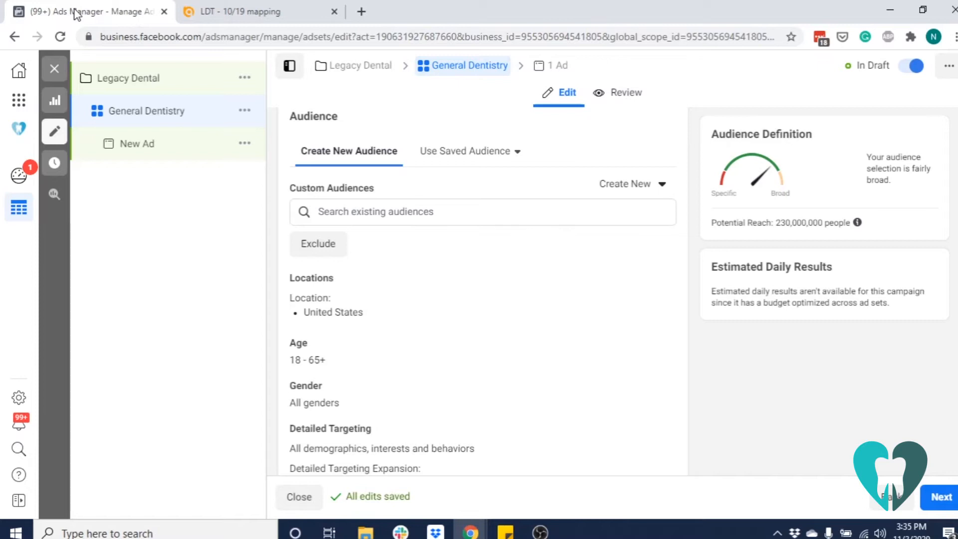
{"action": "key", "text": "alt+Tab"}
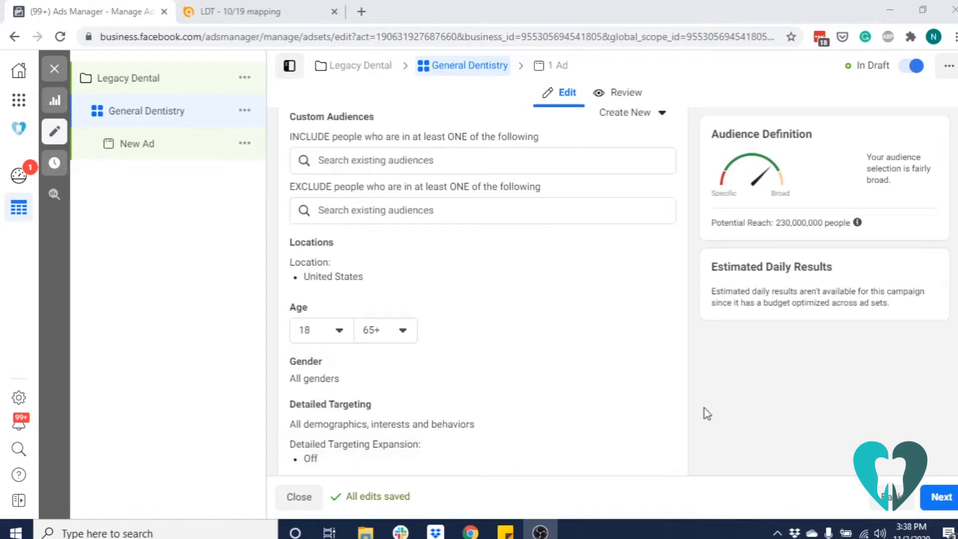
{"action": "scroll", "coordinate": [555, 361], "scroll_direction": "down", "scroll_amount": 1}
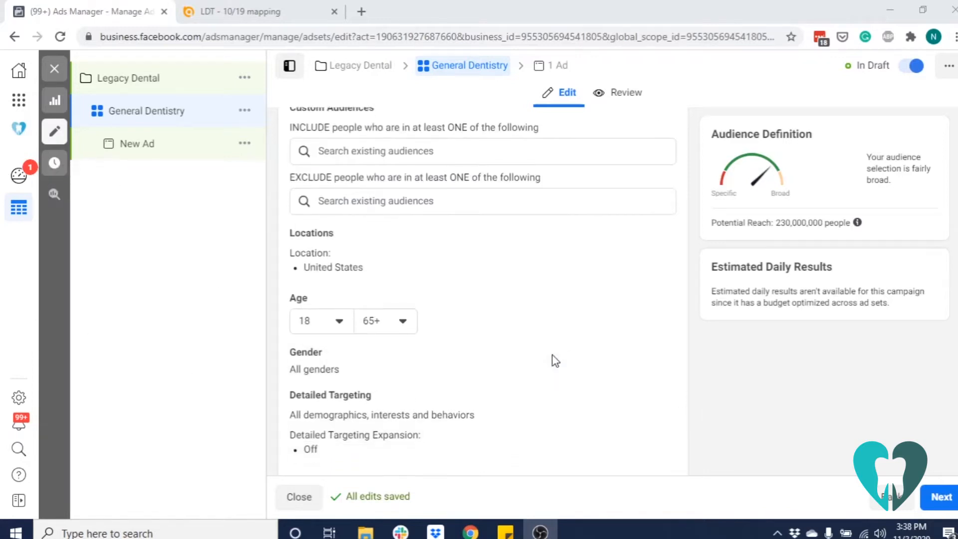
{"action": "scroll", "coordinate": [555, 361], "scroll_direction": "down", "scroll_amount": 1}
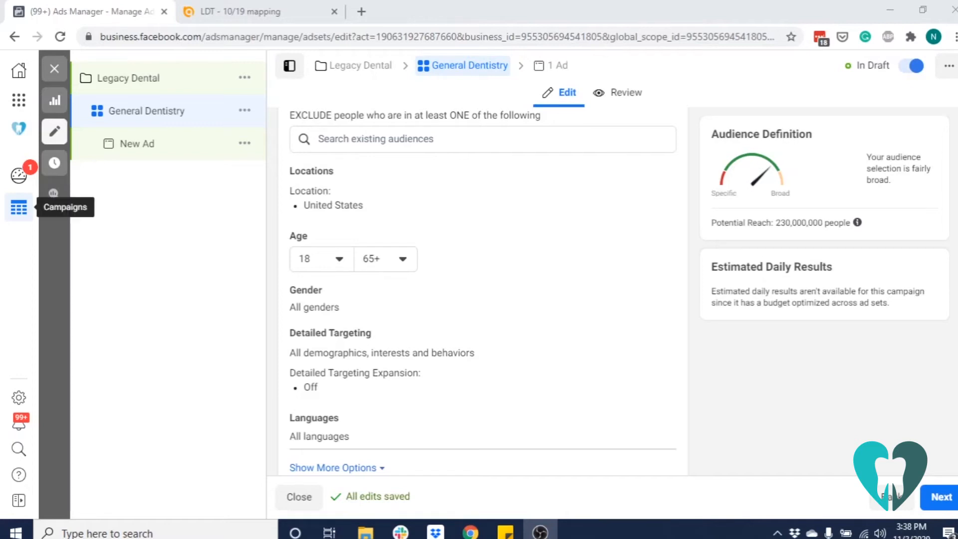
{"action": "left_click", "coordinate": [336, 264]}
{"action": "scroll", "coordinate": [368, 342], "scroll_direction": "down", "scroll_amount": 9}
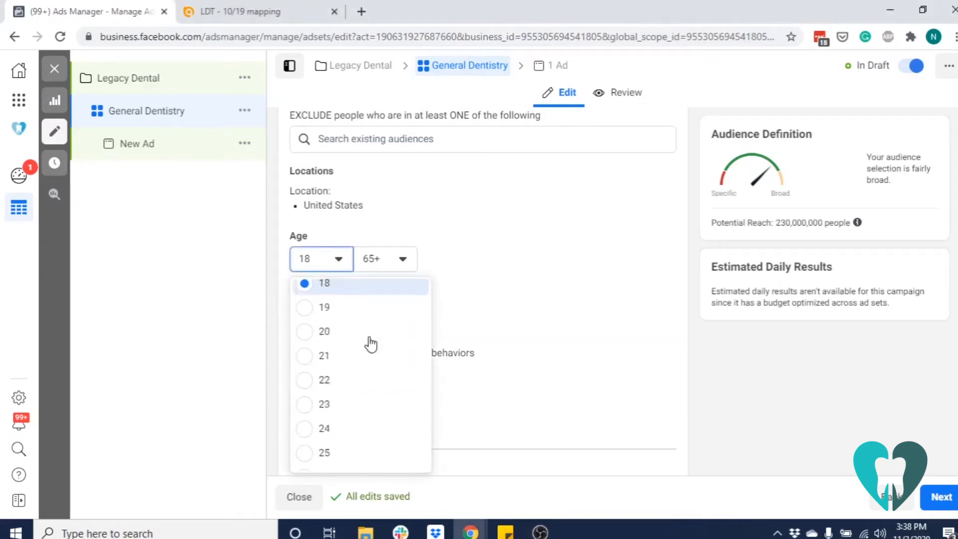
{"action": "left_click", "coordinate": [331, 397]}
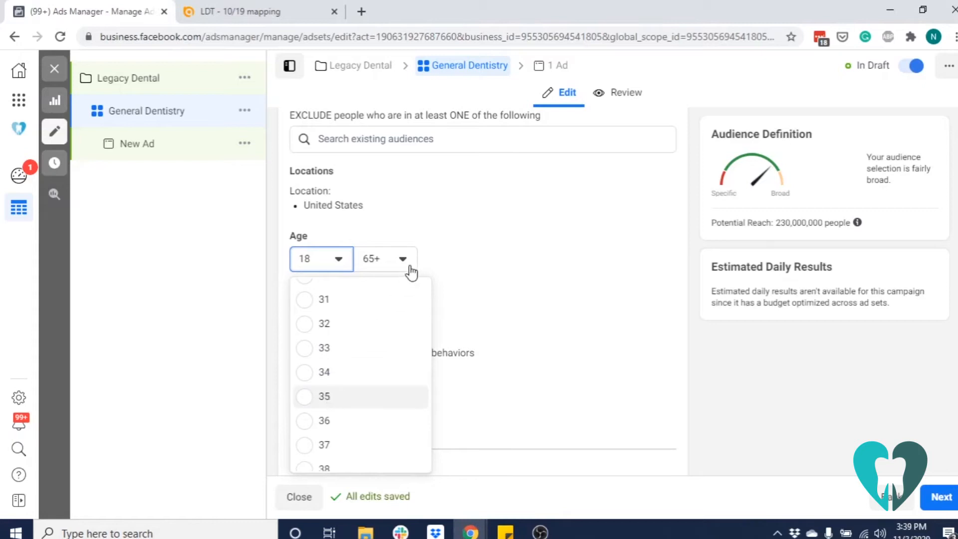
Set the General Dentistry audience's maximum age to 54
{"action": "left_click", "coordinate": [402, 262]}
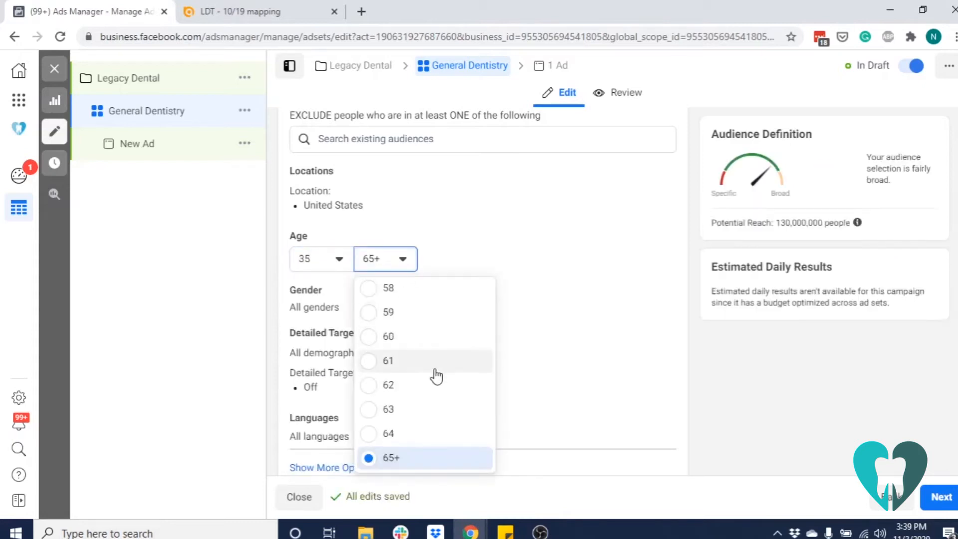
{"action": "scroll", "coordinate": [419, 337], "scroll_direction": "up", "scroll_amount": 2}
{"action": "scroll", "coordinate": [414, 335], "scroll_direction": "up", "scroll_amount": 2}
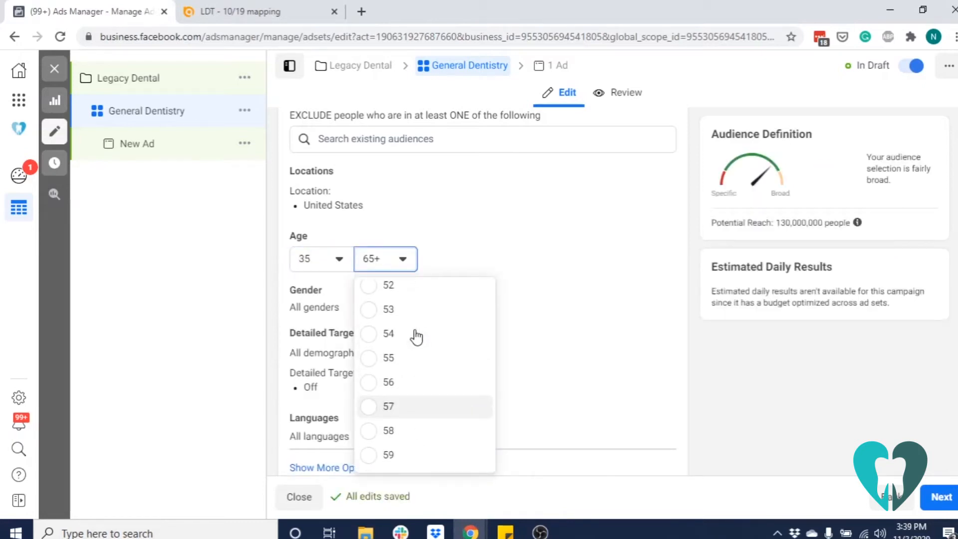
{"action": "left_click", "coordinate": [404, 334]}
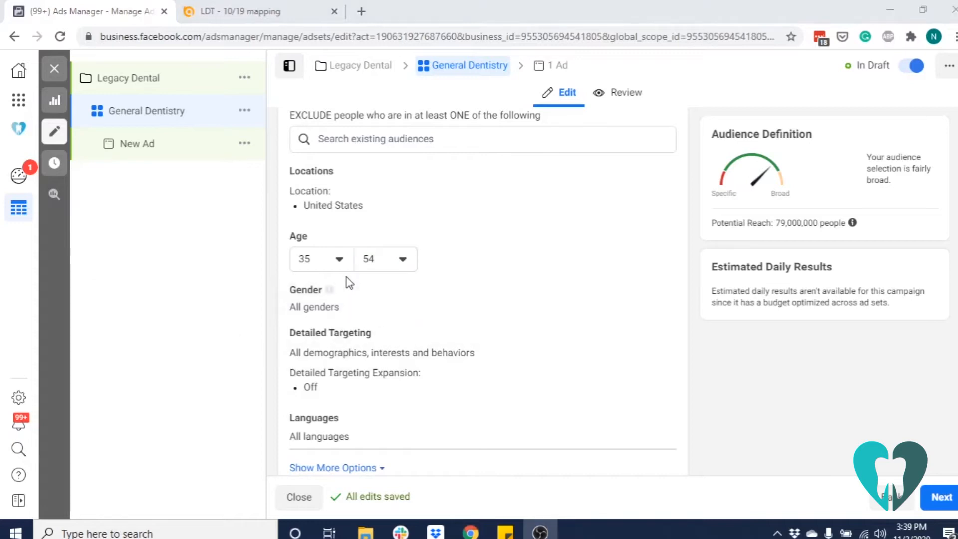
Change the audience's age range to a minimum of 55 and a maximum of 65+
{"action": "left_click", "coordinate": [339, 260]}
{"action": "scroll", "coordinate": [366, 352], "scroll_direction": "down", "scroll_amount": 5}
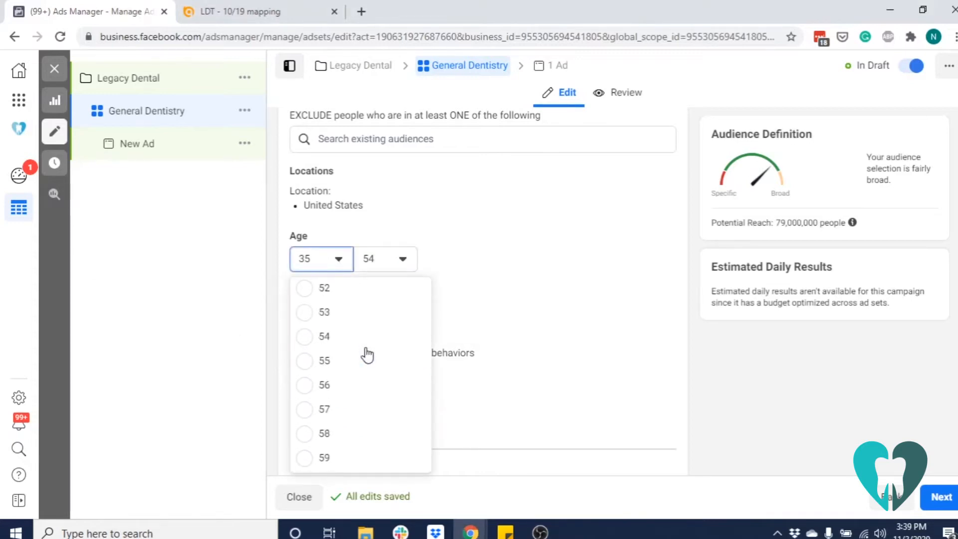
{"action": "left_click", "coordinate": [330, 361]}
{"action": "left_click", "coordinate": [397, 260]}
{"action": "scroll", "coordinate": [428, 358], "scroll_direction": "down", "scroll_amount": 3}
{"action": "left_click", "coordinate": [394, 458]}
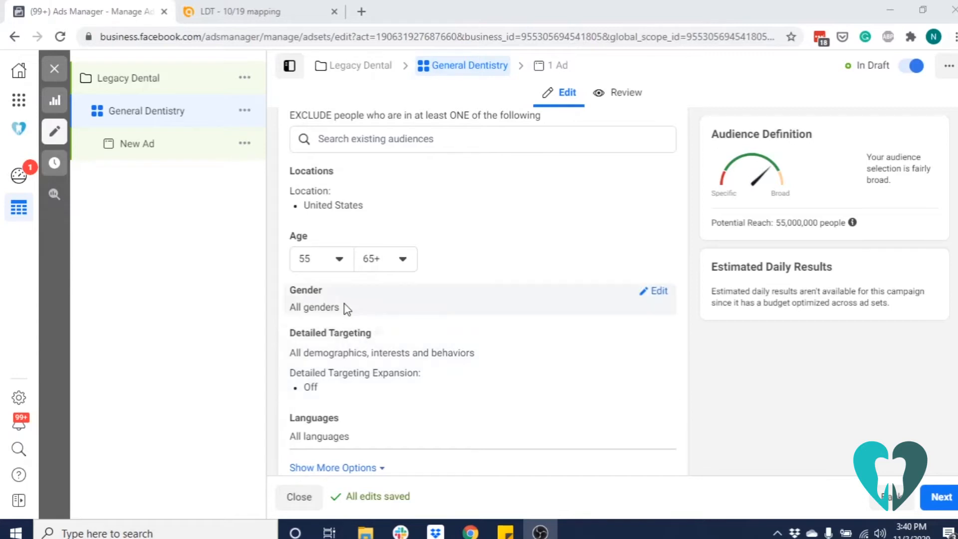
Change the audience's age range to a minimum of 25 and a maximum of 34
{"action": "left_click", "coordinate": [340, 261]}
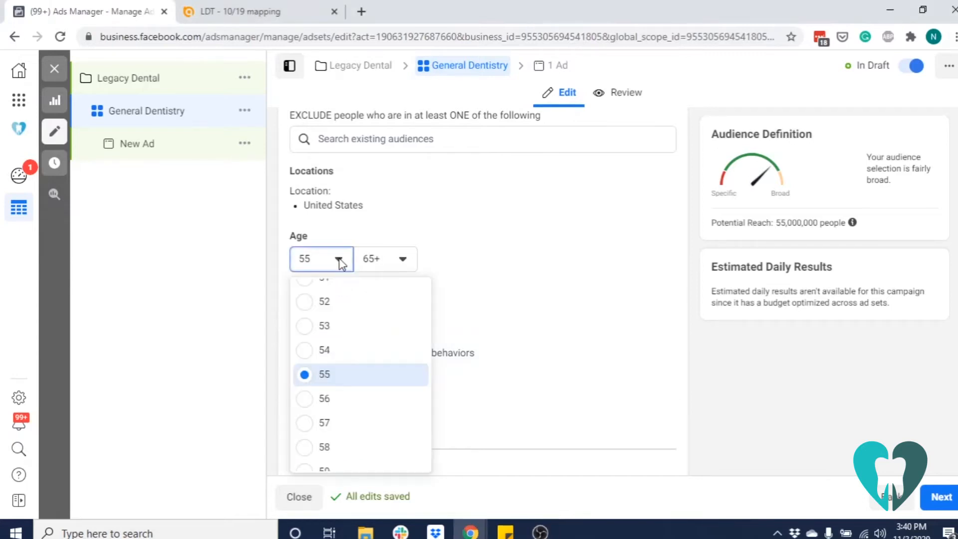
{"action": "scroll", "coordinate": [366, 374], "scroll_direction": "up", "scroll_amount": 15}
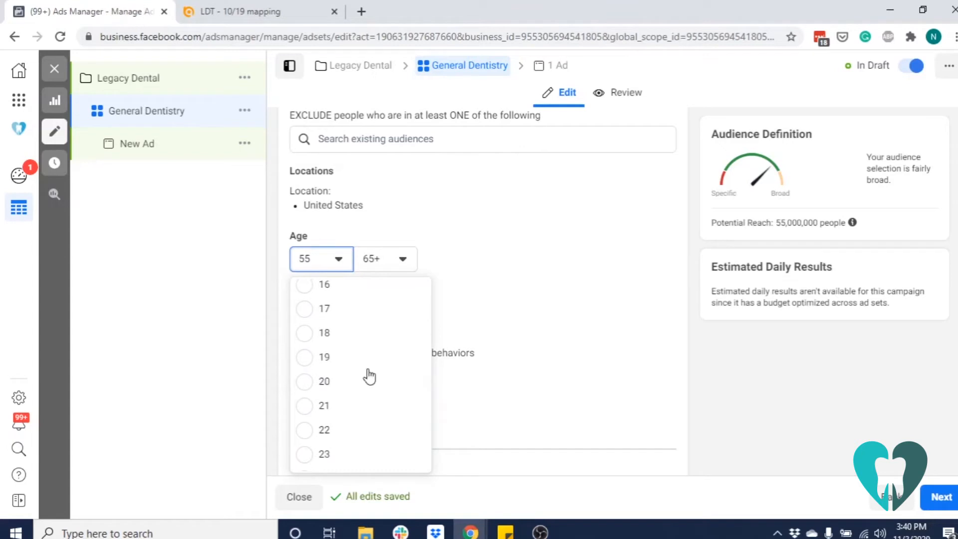
{"action": "scroll", "coordinate": [367, 374], "scroll_direction": "down", "scroll_amount": 3}
{"action": "left_click", "coordinate": [332, 361]}
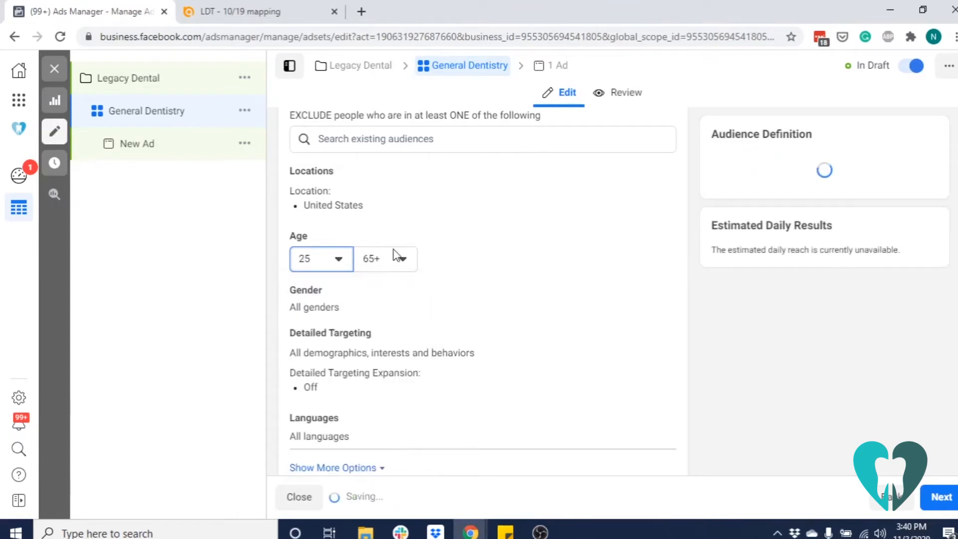
{"action": "left_click", "coordinate": [398, 258]}
{"action": "scroll", "coordinate": [440, 371], "scroll_direction": "up", "scroll_amount": 4}
{"action": "scroll", "coordinate": [441, 370], "scroll_direction": "up", "scroll_amount": 8}
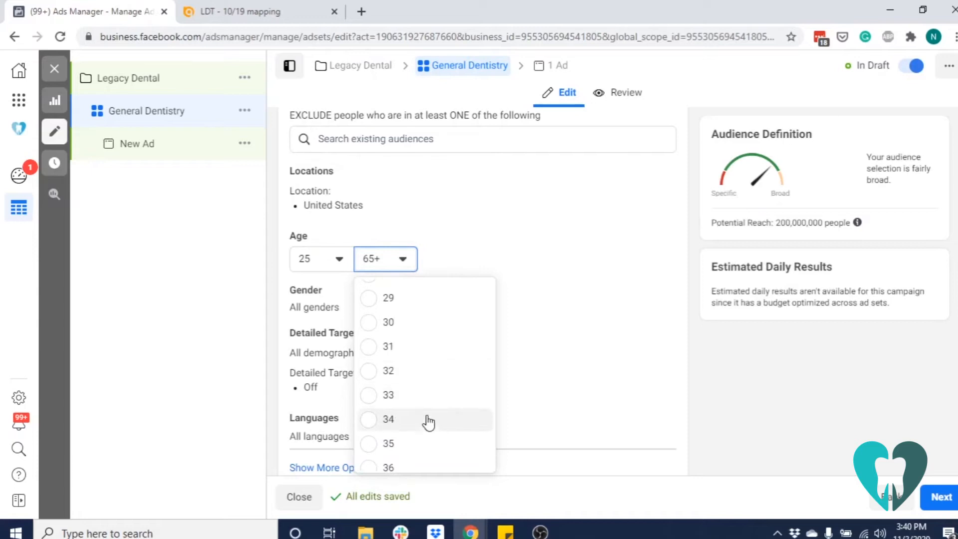
{"action": "left_click", "coordinate": [428, 420]}
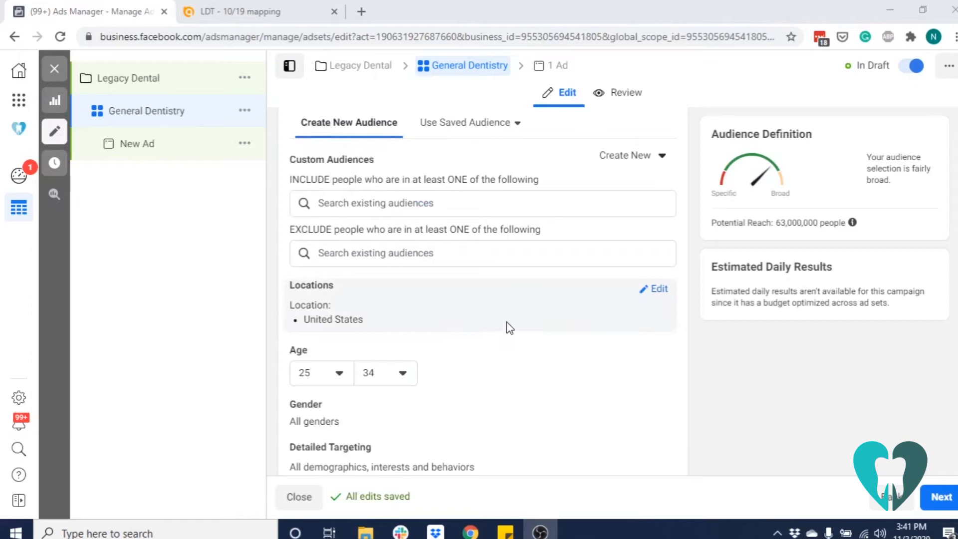
Edit the audience locations and replace United States with the practice's street address in Burleson, Texas
{"action": "left_click", "coordinate": [658, 293]}
{"action": "scroll", "coordinate": [524, 299], "scroll_direction": "down", "scroll_amount": 3}
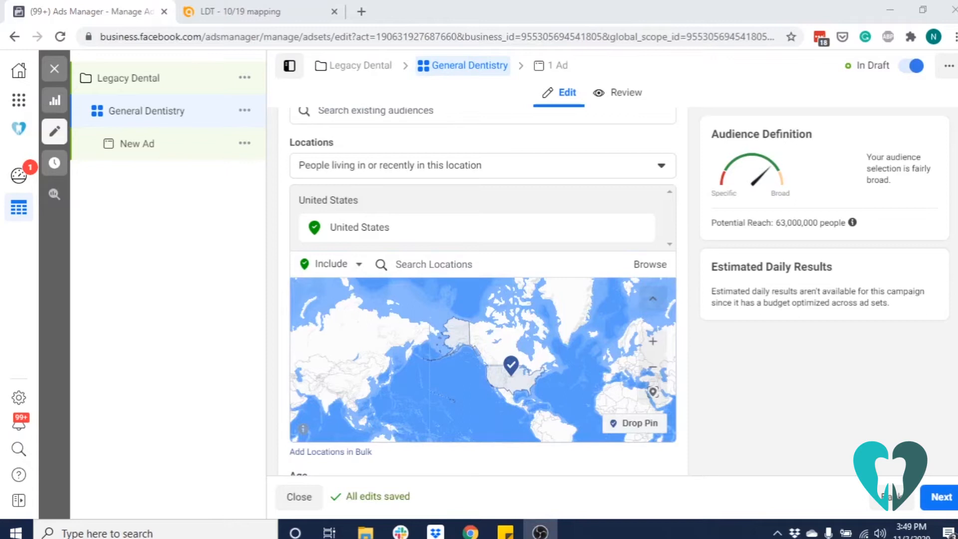
{"action": "left_click", "coordinate": [418, 264]}
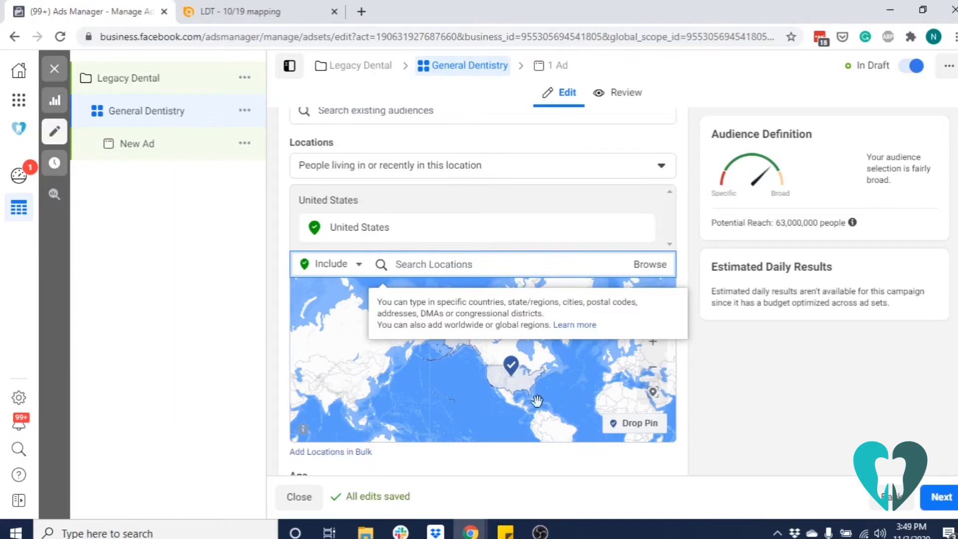
{"action": "type", "text": "101 NW Renfro St, Burleson, TX 76028"}
{"action": "left_click", "coordinate": [524, 295]}
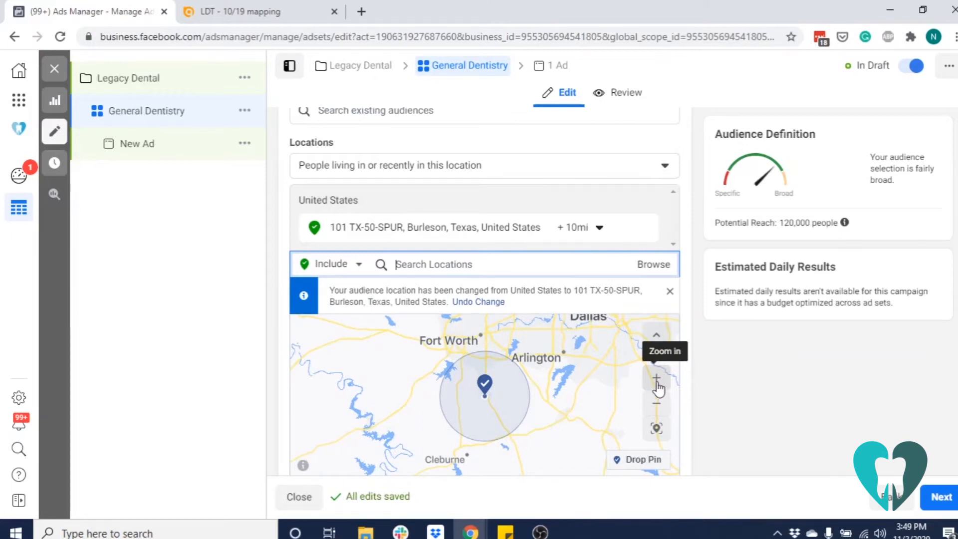
Set the radius around the Burleson address to 8 mi, consulting the clusters on the LDT - 10/19 mapping map
{"action": "left_click", "coordinate": [658, 388]}
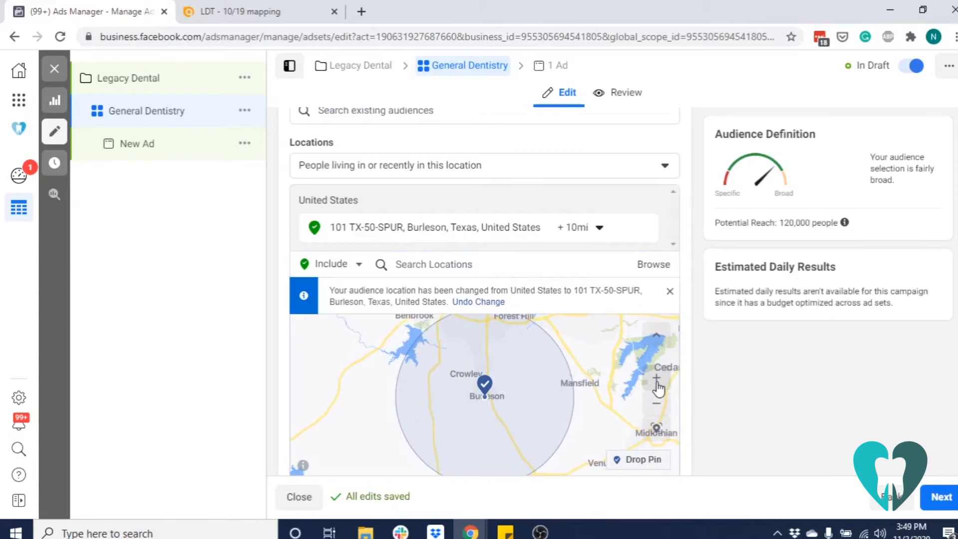
{"action": "left_click_drag", "start_coordinate": [598, 346], "coordinate": [597, 364]}
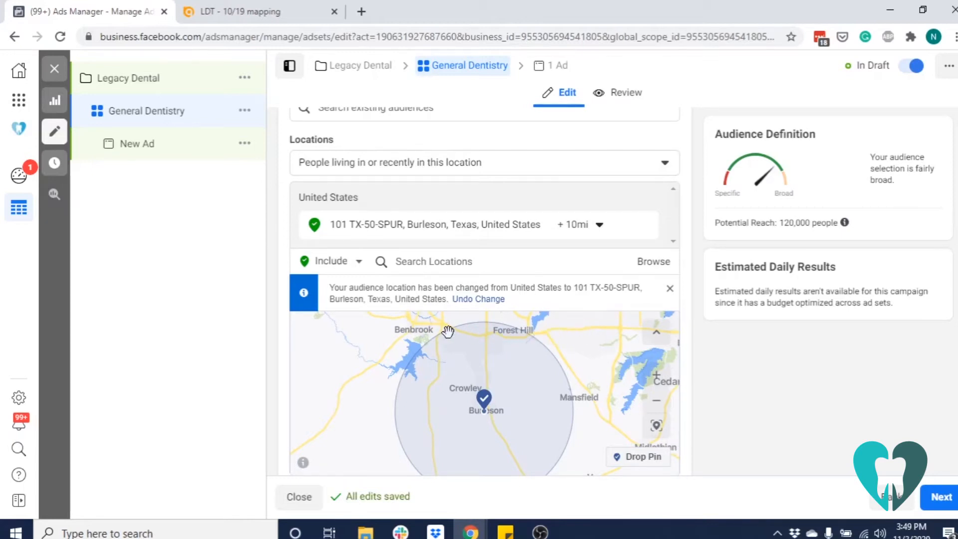
{"action": "scroll", "coordinate": [588, 354], "scroll_direction": "down", "scroll_amount": 2}
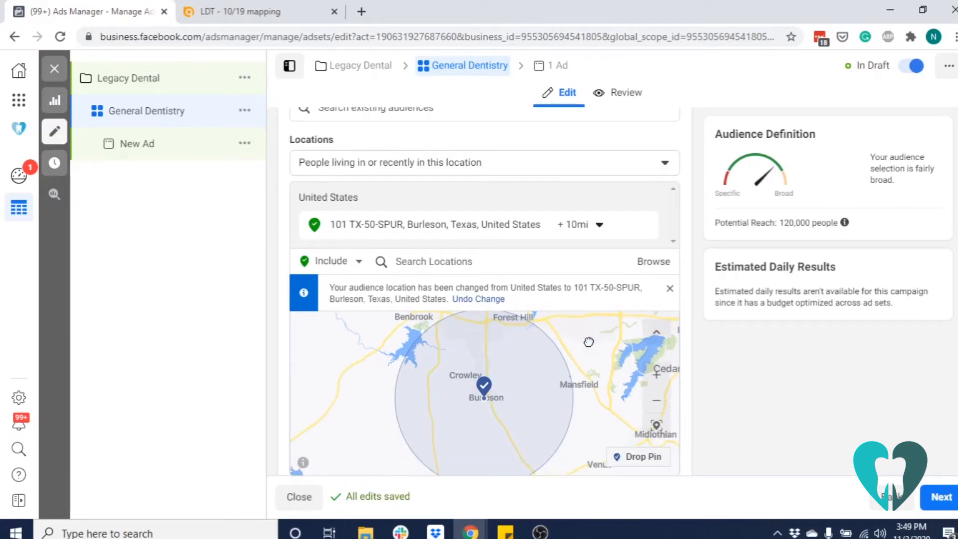
{"action": "left_click", "coordinate": [579, 224]}
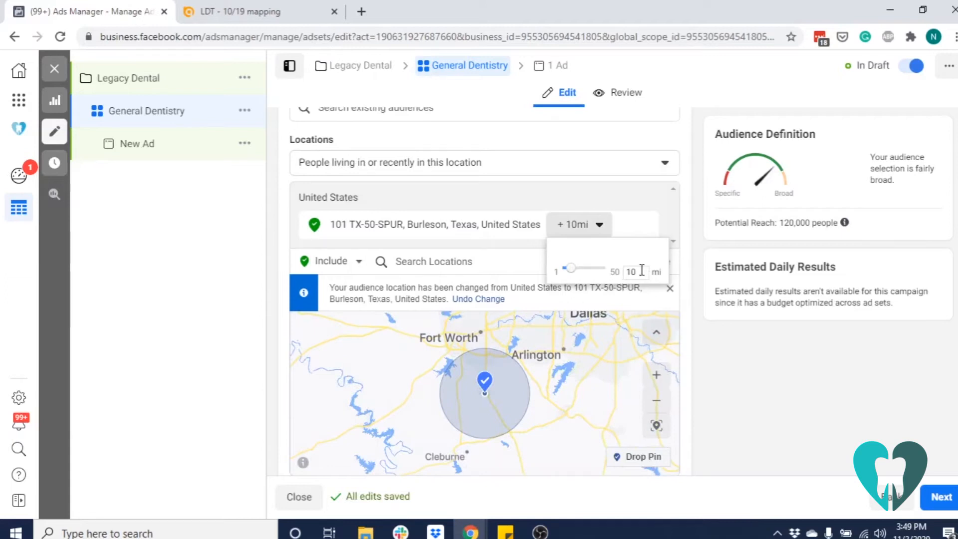
{"action": "left_click", "coordinate": [262, 8]}
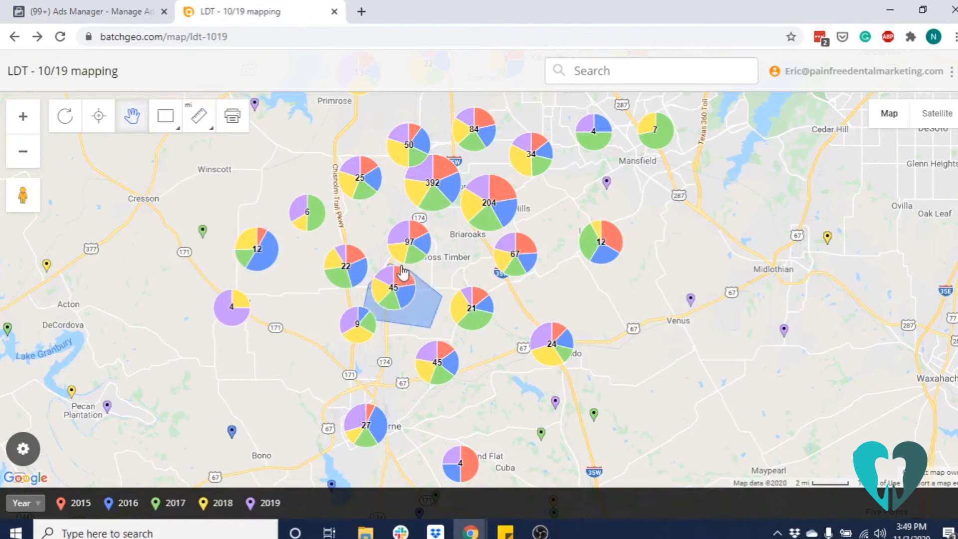
{"action": "left_click", "coordinate": [95, 12]}
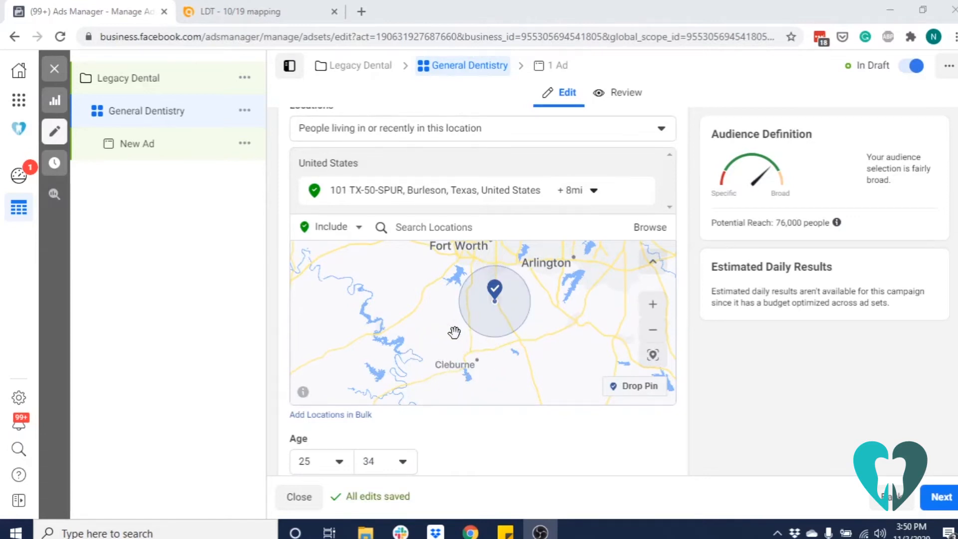
Check the LDT - 10/19 mapping clusters again and include Cleburne, Texas in the Ads Manager locations with a 10 mi radius
{"action": "left_click", "coordinate": [260, 10]}
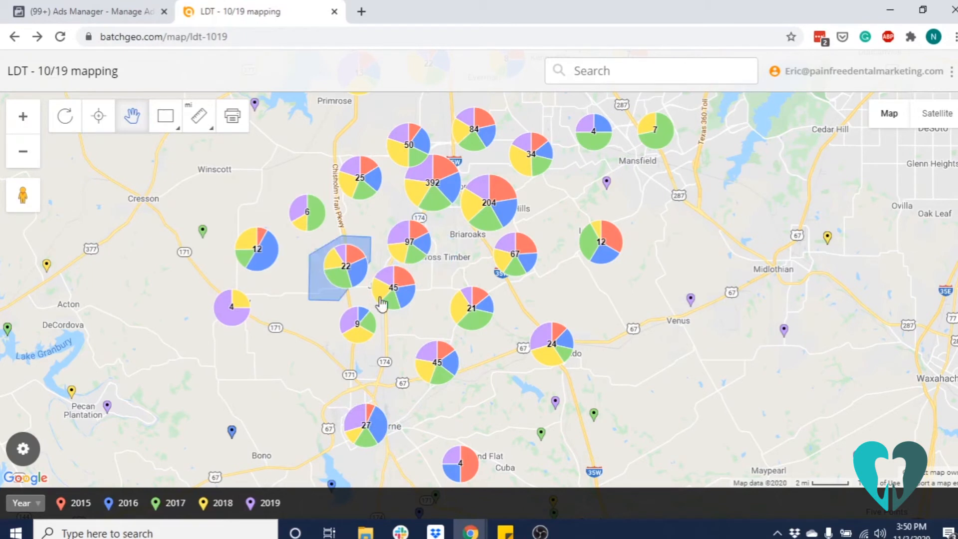
{"action": "left_click", "coordinate": [115, 14]}
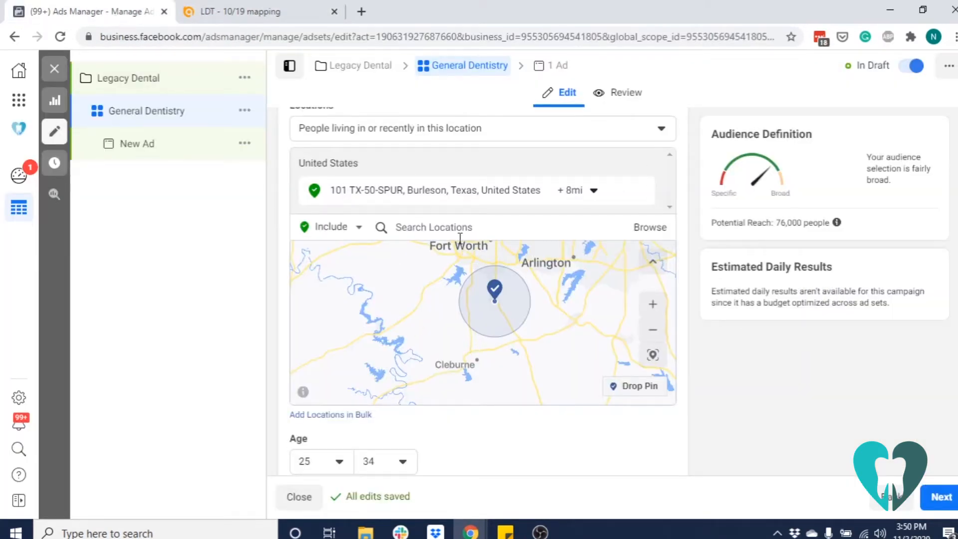
{"action": "left_click", "coordinate": [445, 229]}
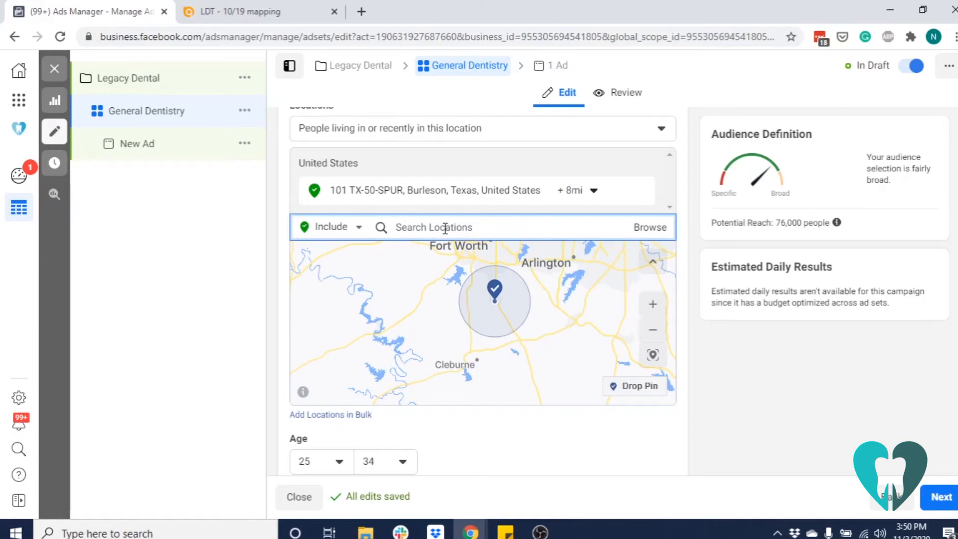
{"action": "type", "text": "cleburne"}
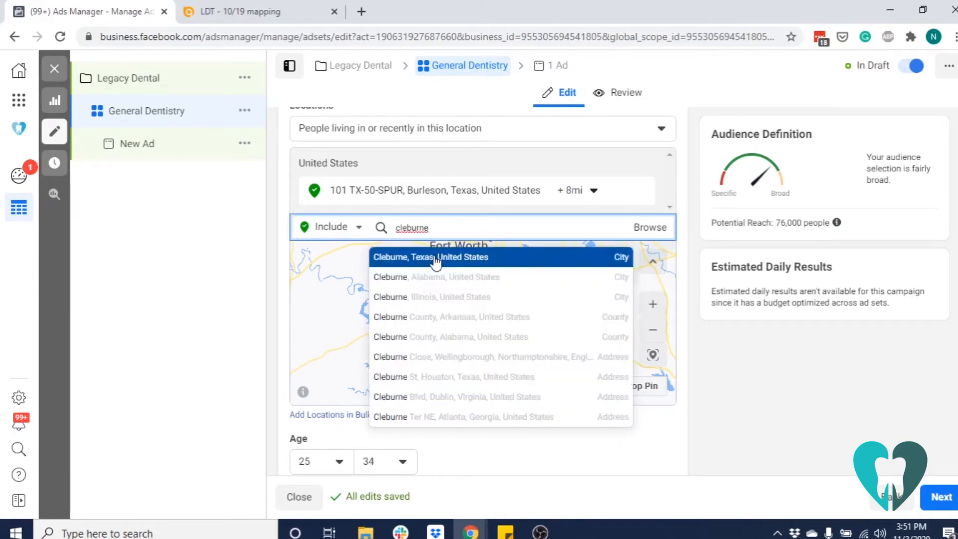
{"action": "left_click", "coordinate": [436, 257]}
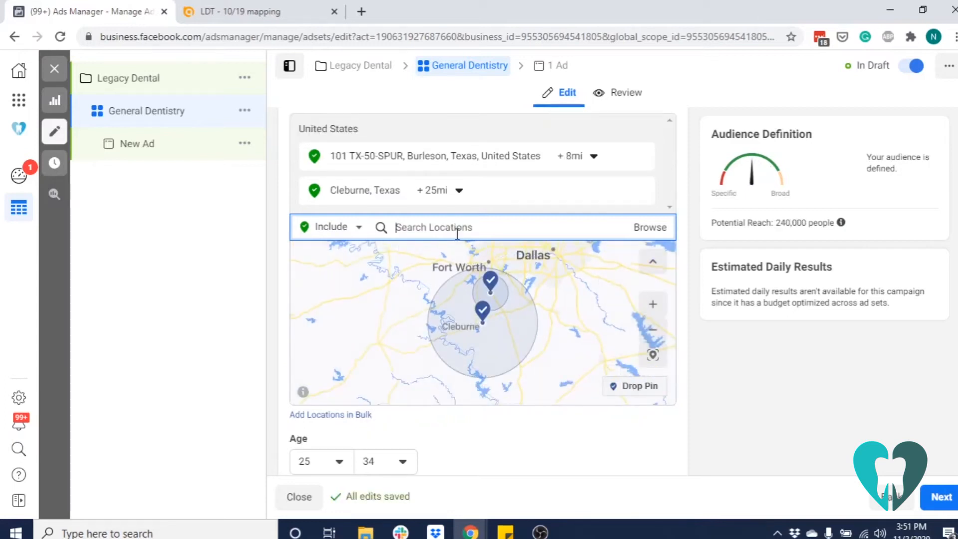
{"action": "left_click", "coordinate": [448, 199]}
{"action": "left_click_drag", "start_coordinate": [457, 282], "coordinate": [433, 275]}
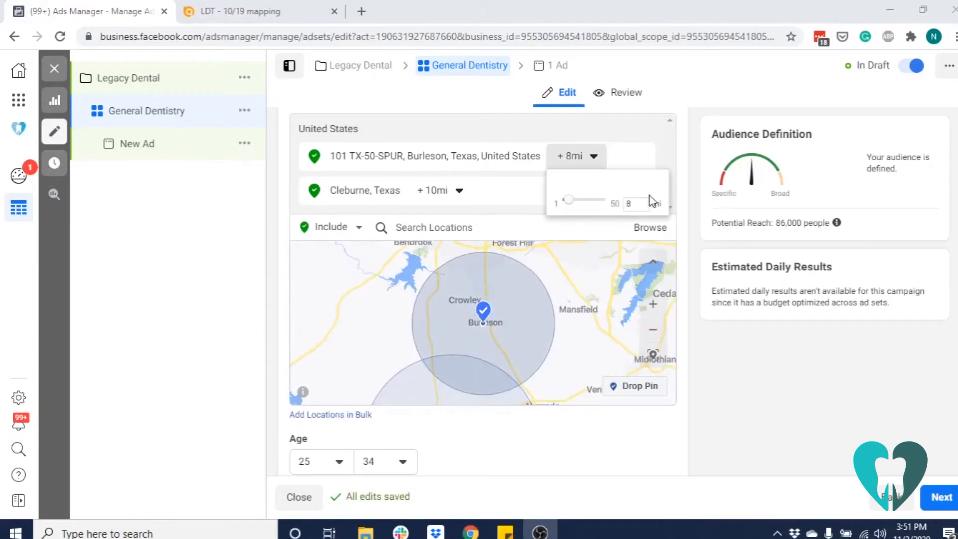
Set the Burleson address's radius to 5 mi and include Alvarado, Texas with a 10 mi radius
{"action": "left_click", "coordinate": [641, 203]}
{"action": "key", "text": "ctrl+a"}
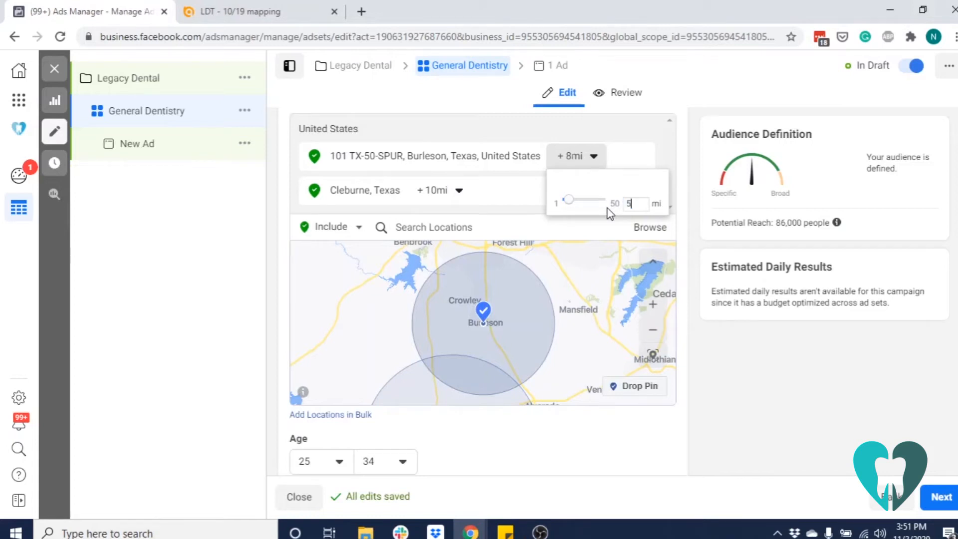
{"action": "type", "text": "5"}
{"action": "key", "text": "Return"}
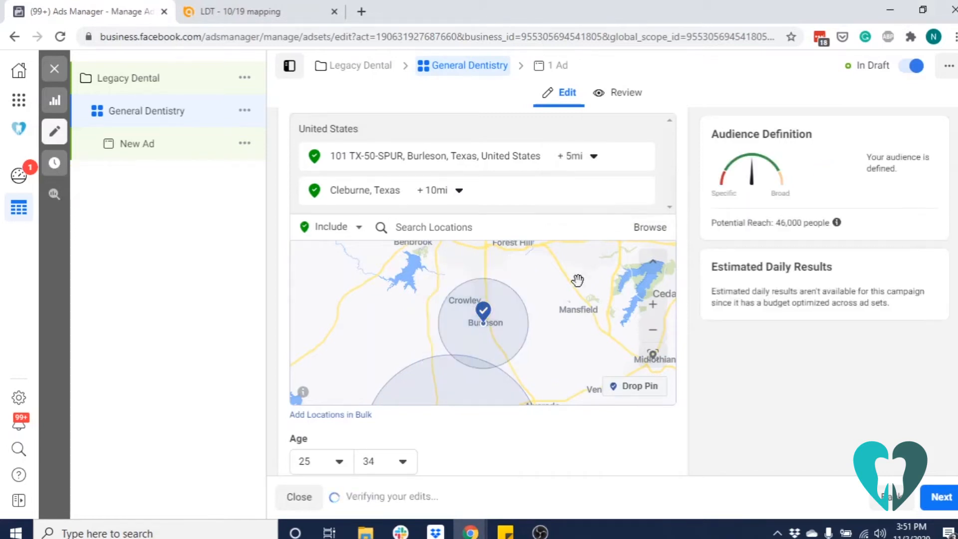
{"action": "left_click_drag", "start_coordinate": [573, 335], "coordinate": [579, 239]}
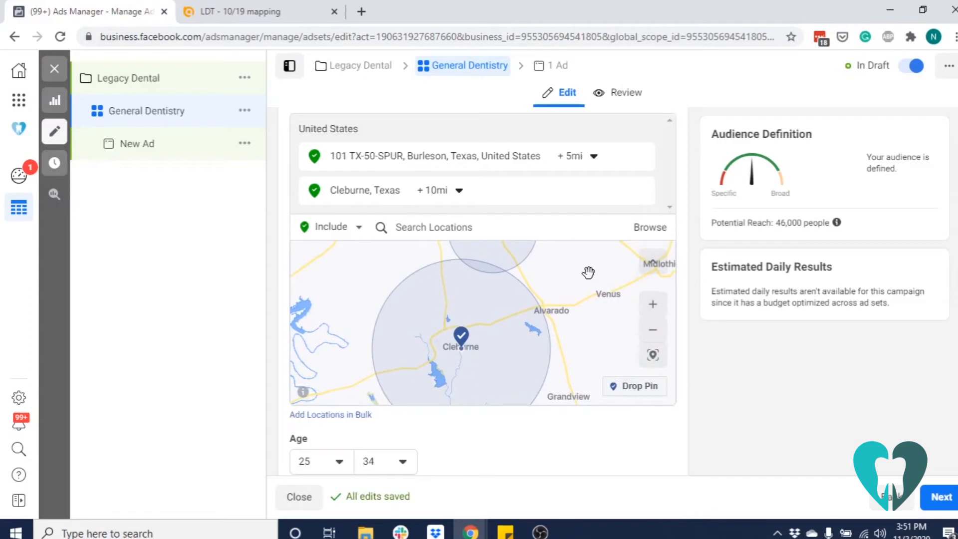
{"action": "left_click_drag", "start_coordinate": [588, 272], "coordinate": [574, 295]}
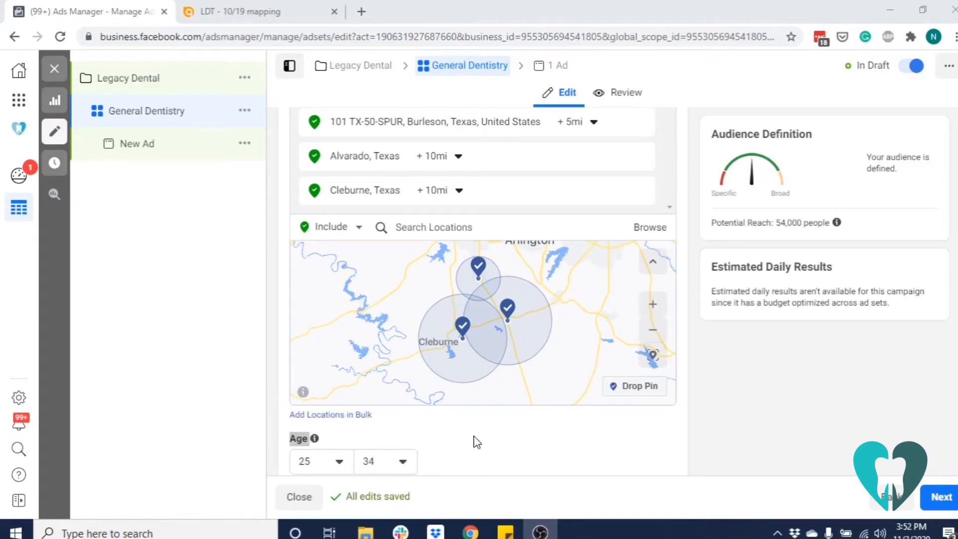
Set the General Dentistry ad set's audience age range to 35 to 54
{"action": "scroll", "coordinate": [475, 439], "scroll_direction": "down", "scroll_amount": 3}
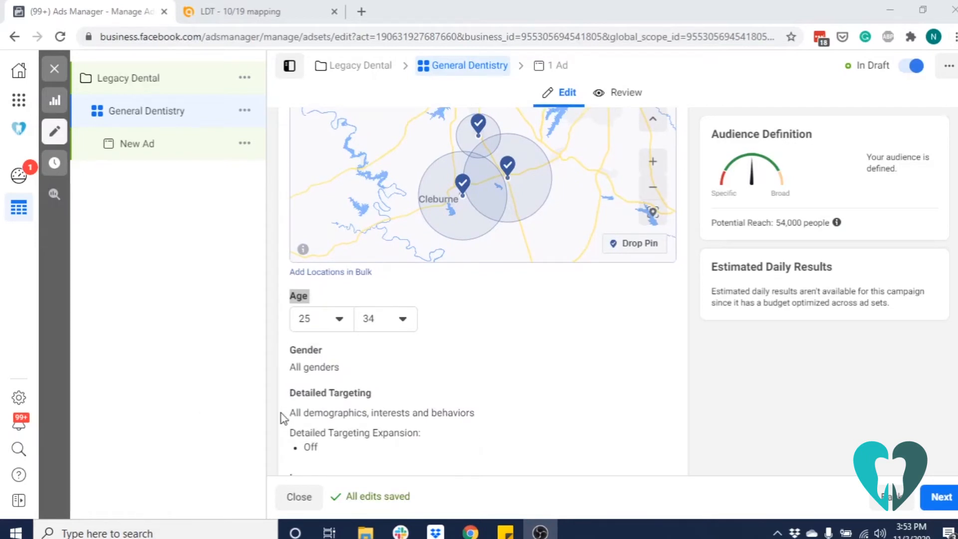
{"action": "left_click", "coordinate": [306, 324]}
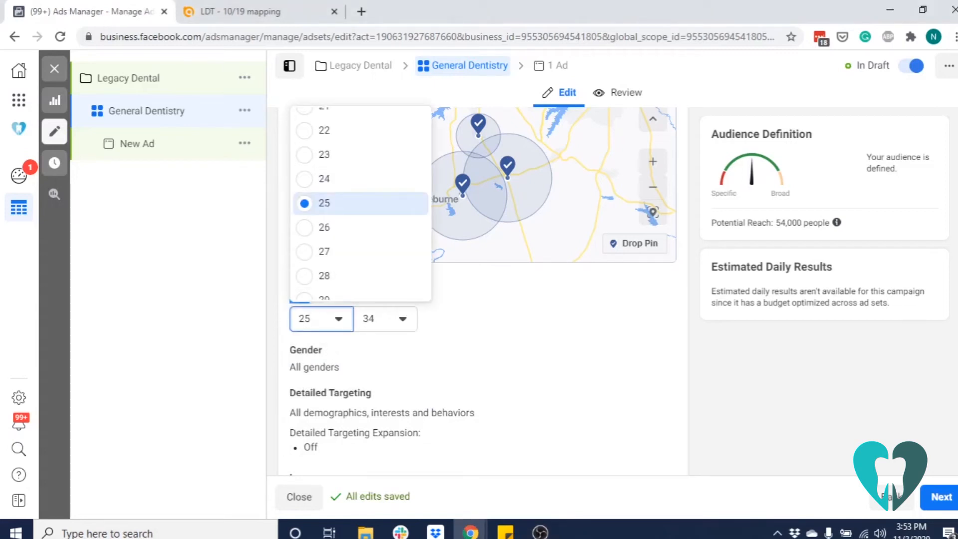
{"action": "scroll", "coordinate": [341, 257], "scroll_direction": "down", "scroll_amount": 5}
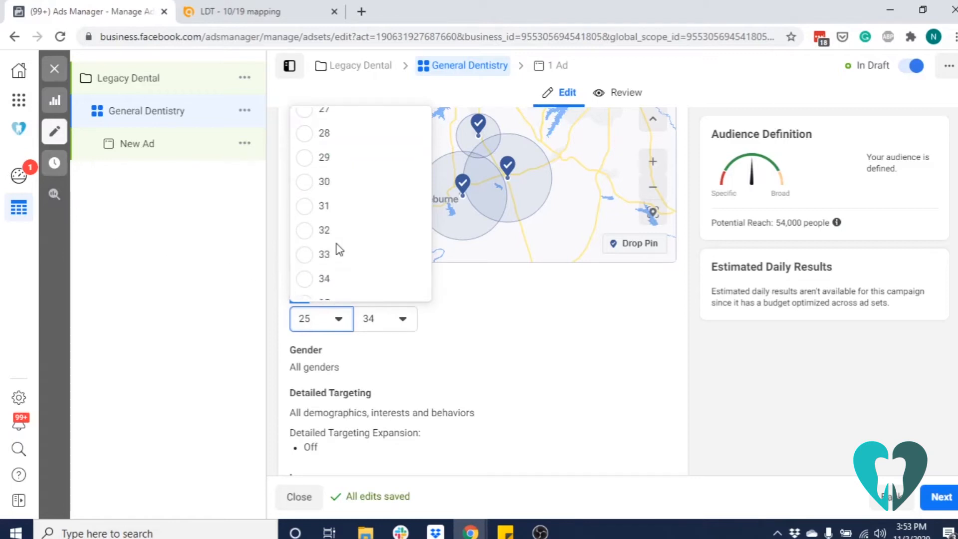
{"action": "left_click", "coordinate": [325, 160]}
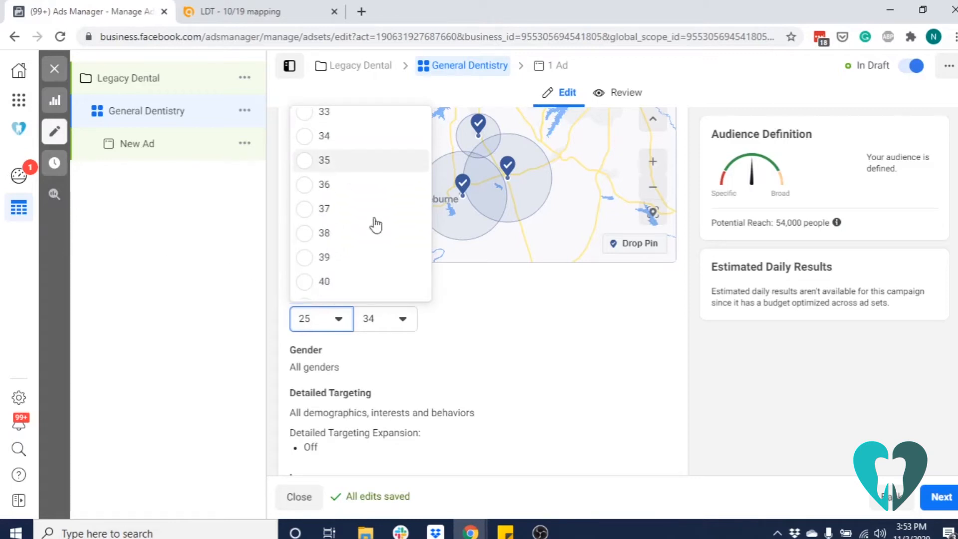
{"action": "left_click", "coordinate": [392, 321]}
{"action": "scroll", "coordinate": [406, 262], "scroll_direction": "down", "scroll_amount": 4}
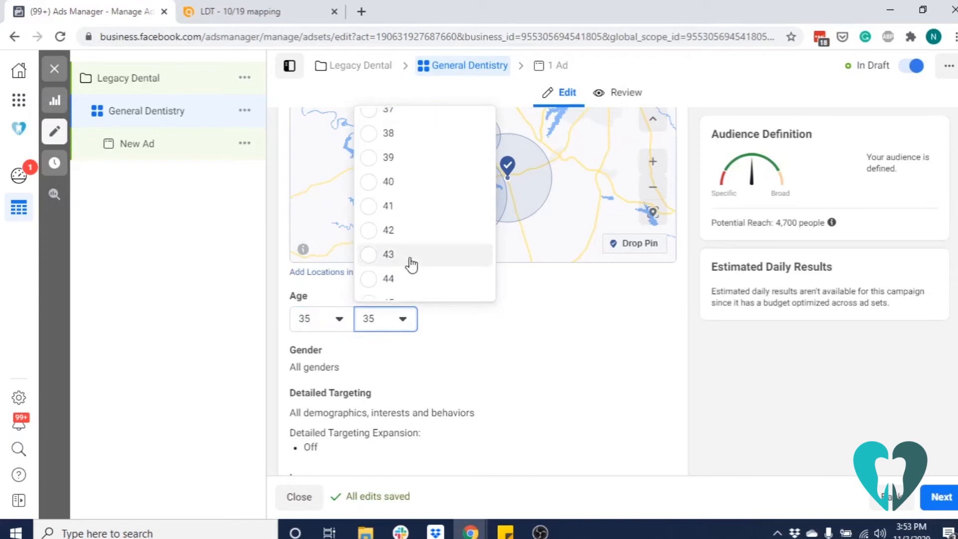
{"action": "scroll", "coordinate": [411, 264], "scroll_direction": "down", "scroll_amount": 3}
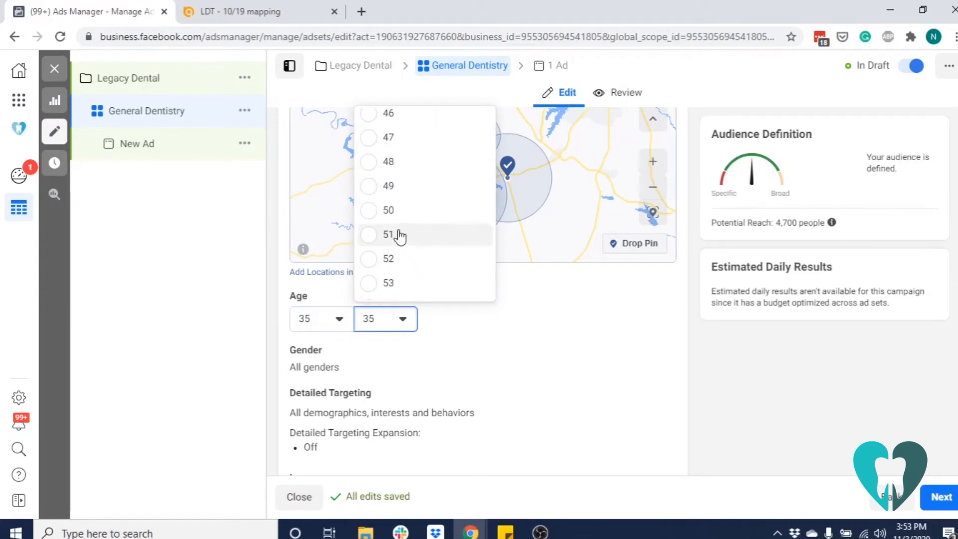
{"action": "scroll", "coordinate": [420, 269], "scroll_direction": "down", "scroll_amount": 2}
{"action": "left_click", "coordinate": [406, 241]}
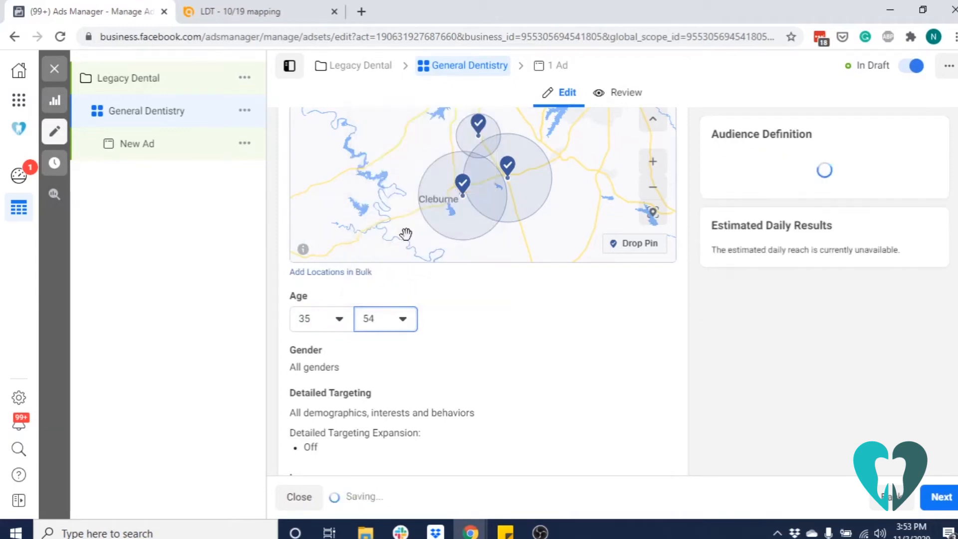
Continue from the ad set to its ad and name the ad Zoom Whitening
{"action": "scroll", "coordinate": [523, 414], "scroll_direction": "down", "scroll_amount": 15}
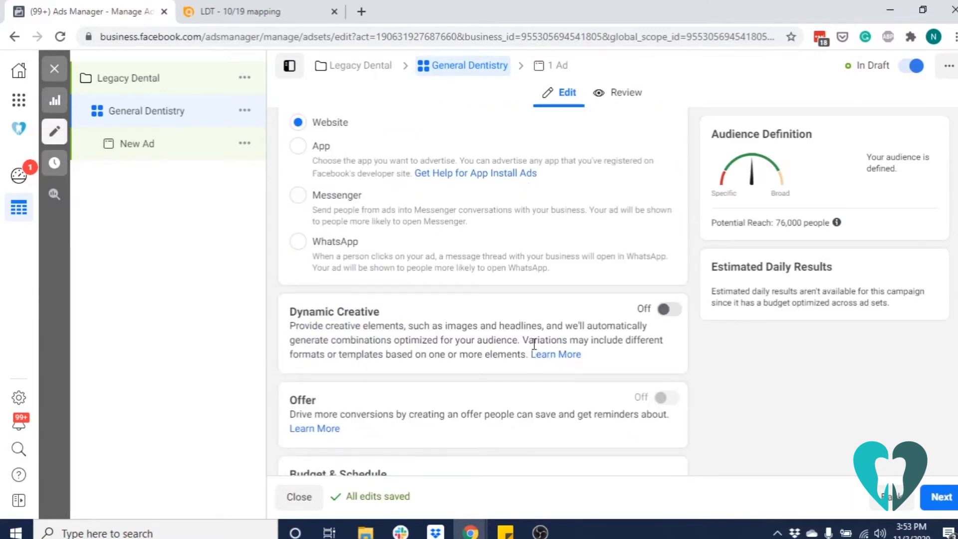
{"action": "left_click", "coordinate": [936, 499]}
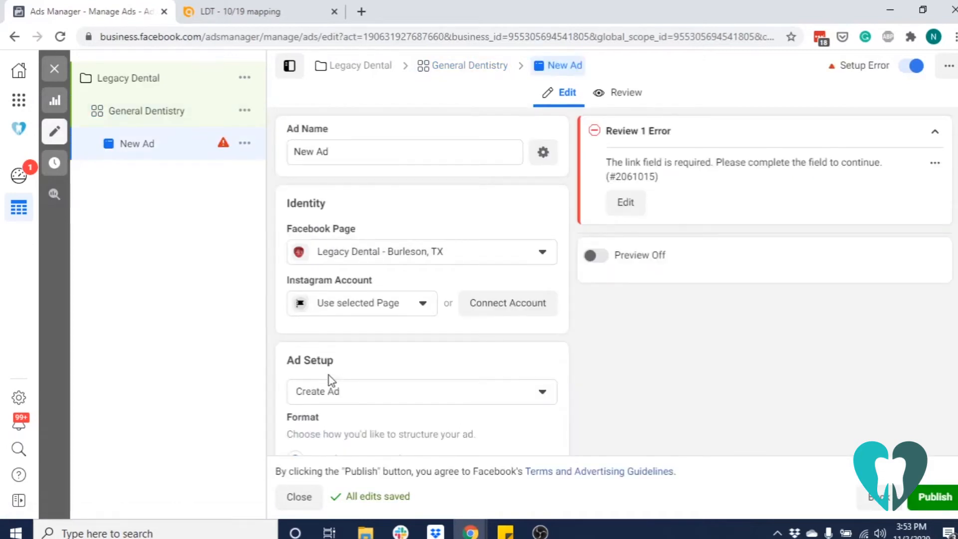
{"action": "triple_click", "coordinate": [359, 151]}
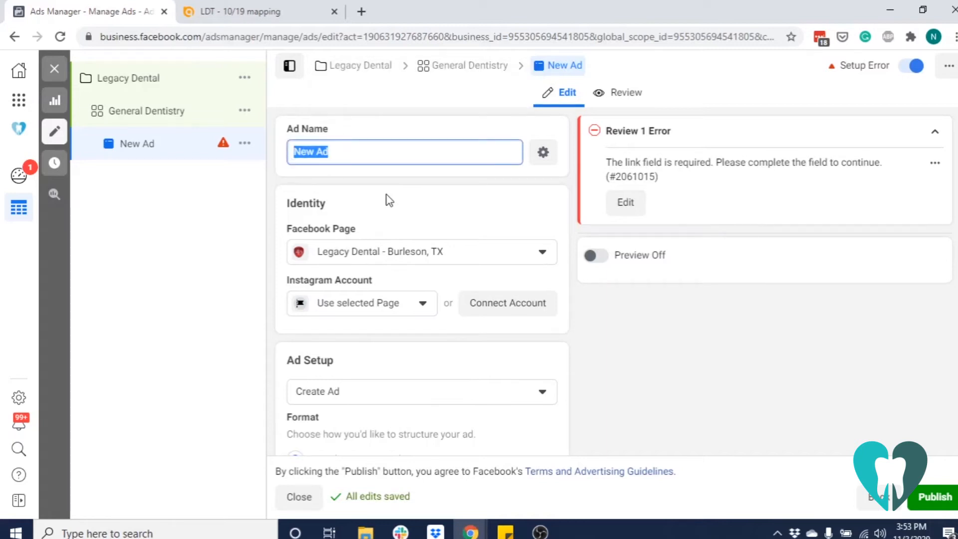
{"action": "type", "text": "Zoom Whitening"}
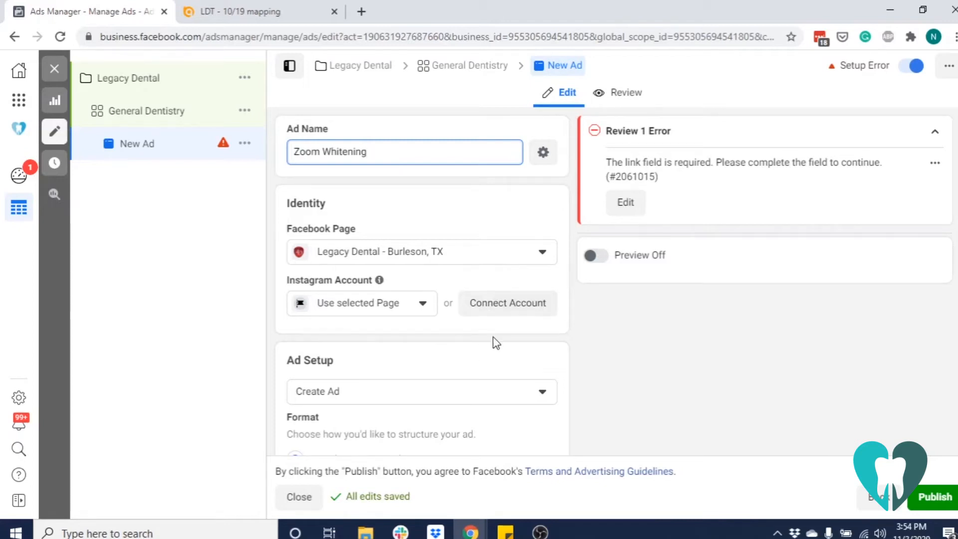
{"action": "scroll", "coordinate": [499, 344], "scroll_direction": "down", "scroll_amount": 3}
{"action": "scroll", "coordinate": [501, 345], "scroll_direction": "down", "scroll_amount": 1}
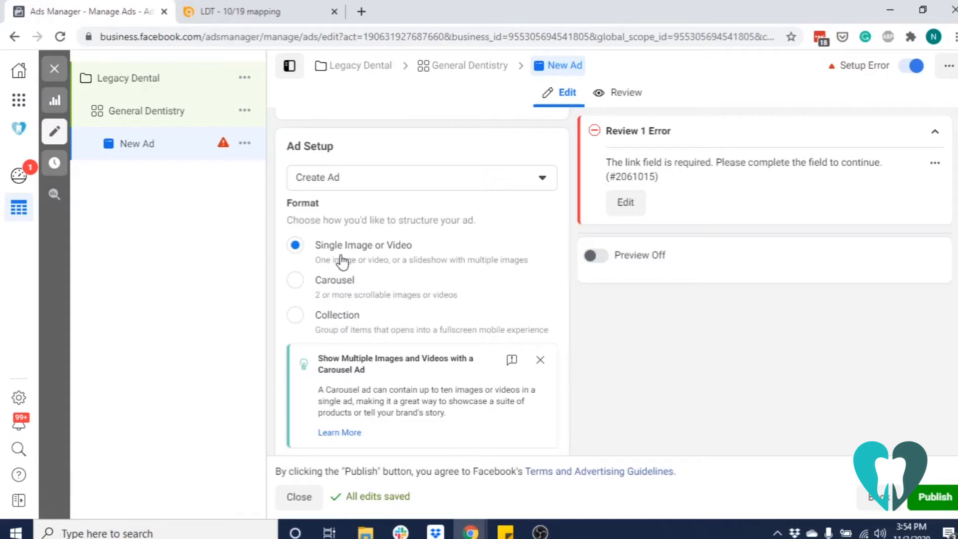
{"action": "scroll", "coordinate": [449, 272], "scroll_direction": "down", "scroll_amount": 7}
{"action": "scroll", "coordinate": [449, 271], "scroll_direction": "down", "scroll_amount": 3}
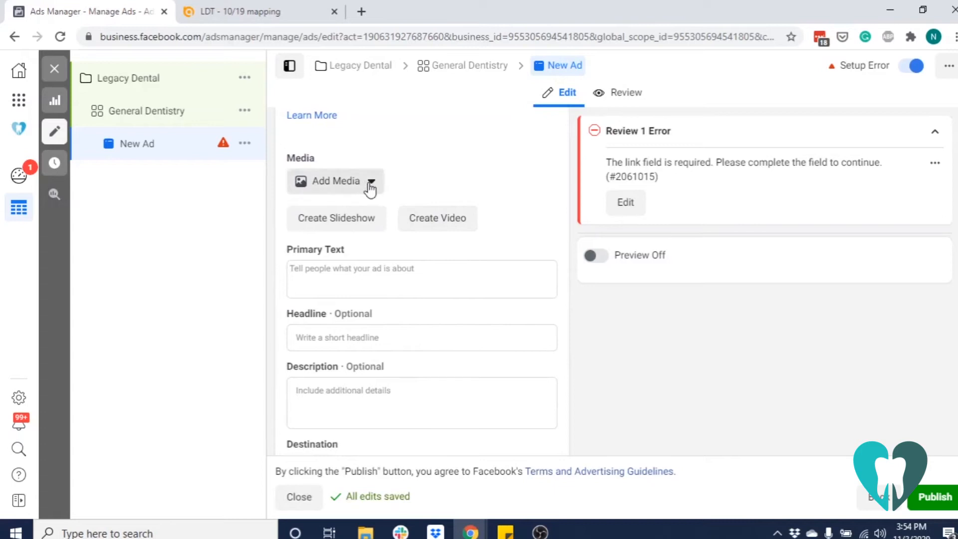
{"action": "left_click", "coordinate": [370, 183]}
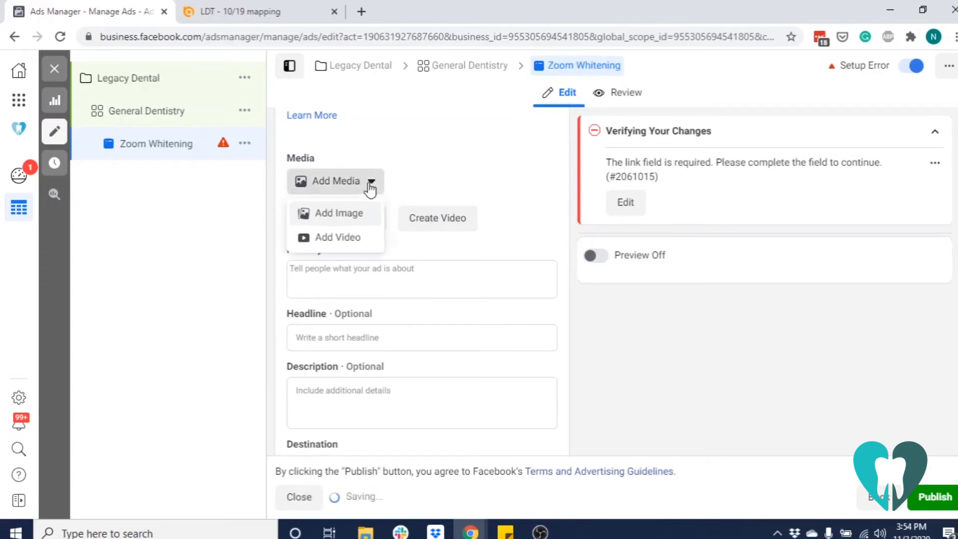
{"action": "left_click", "coordinate": [321, 213]}
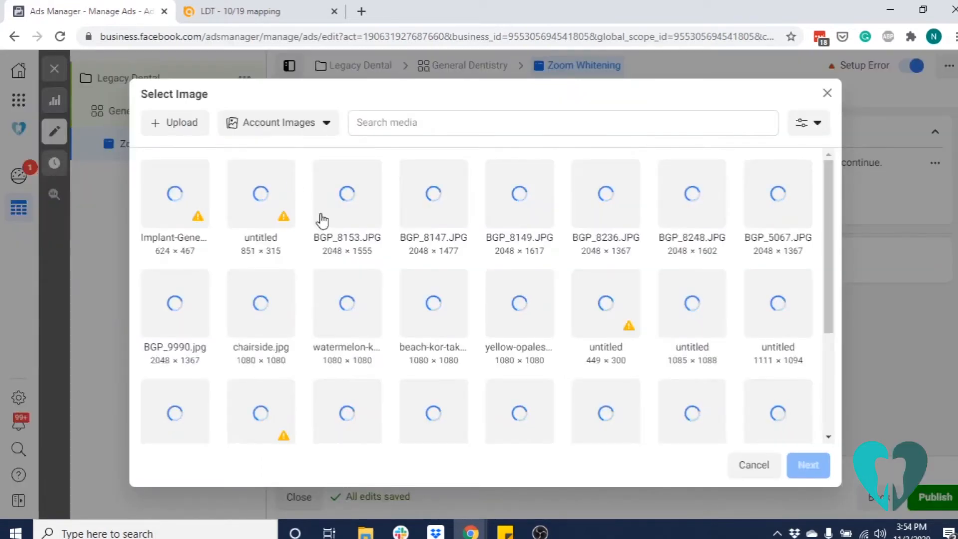
{"action": "left_click", "coordinate": [178, 124]}
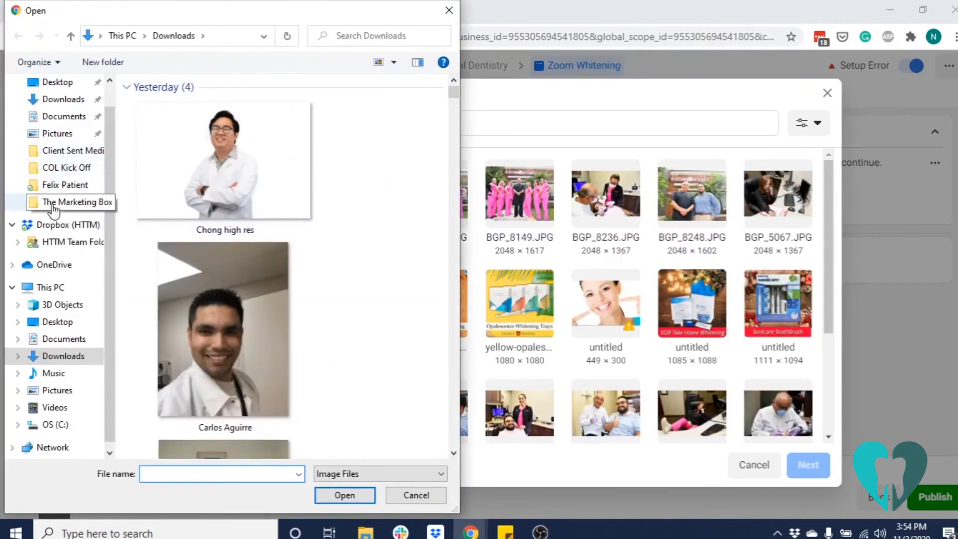
{"action": "left_click", "coordinate": [76, 208]}
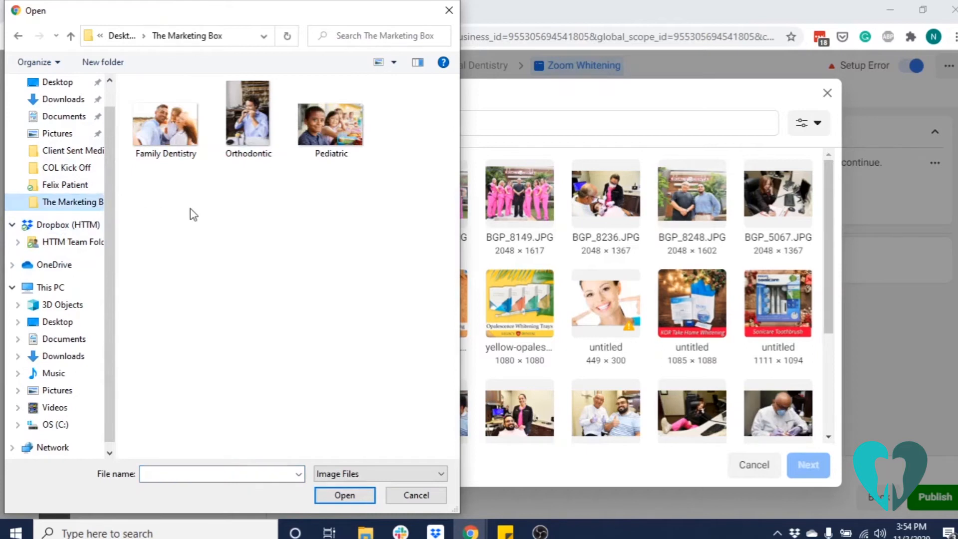
{"action": "left_click", "coordinate": [176, 146]}
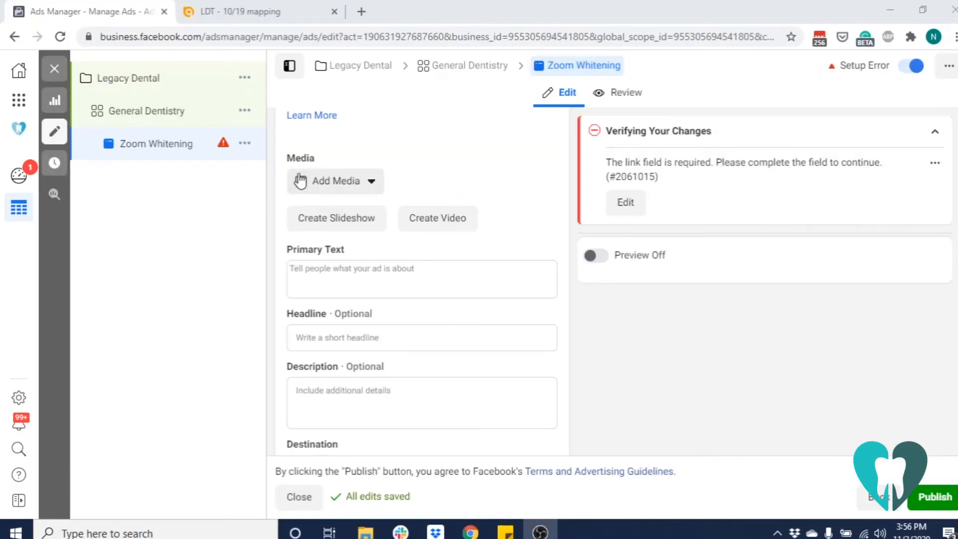
Upload the Whitening image from The Marketing Box folder as the ad's media and accept the suggested creative adjustments for all placements
{"action": "left_click", "coordinate": [309, 182]}
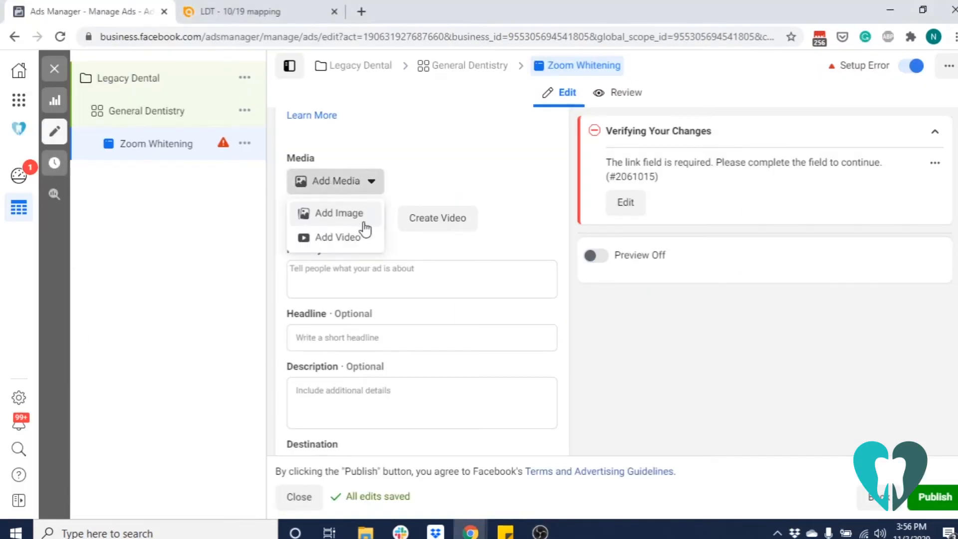
{"action": "left_click", "coordinate": [337, 220]}
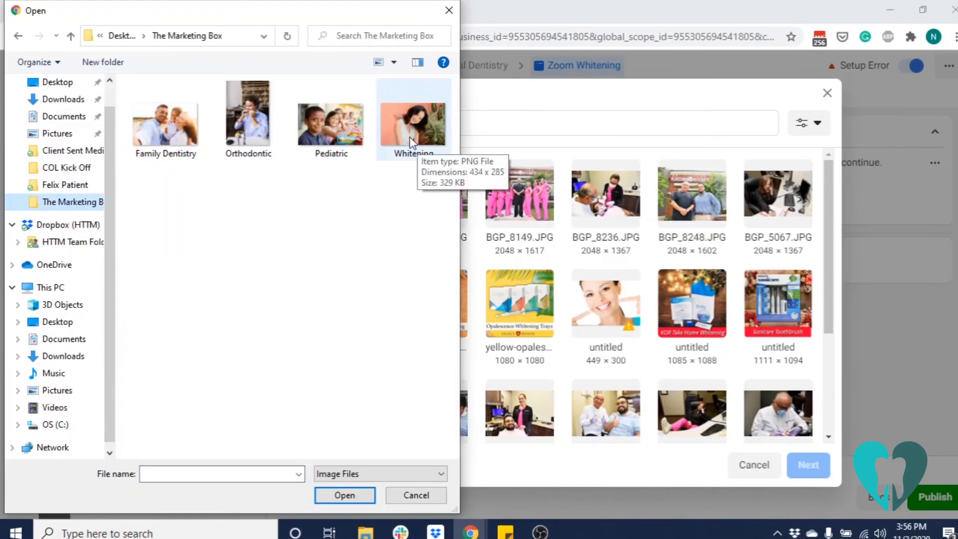
{"action": "left_click", "coordinate": [411, 125]}
{"action": "left_click", "coordinate": [349, 495]}
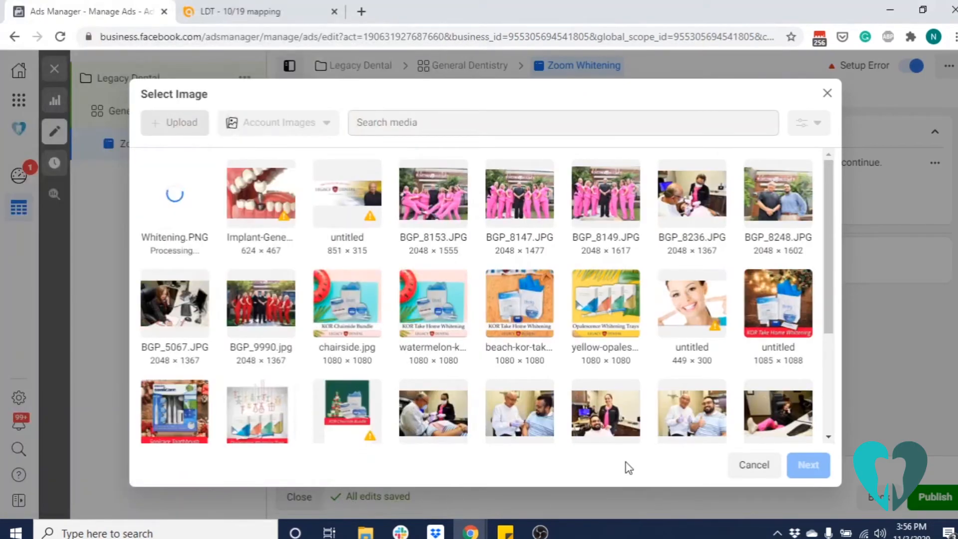
{"action": "left_click", "coordinate": [808, 464]}
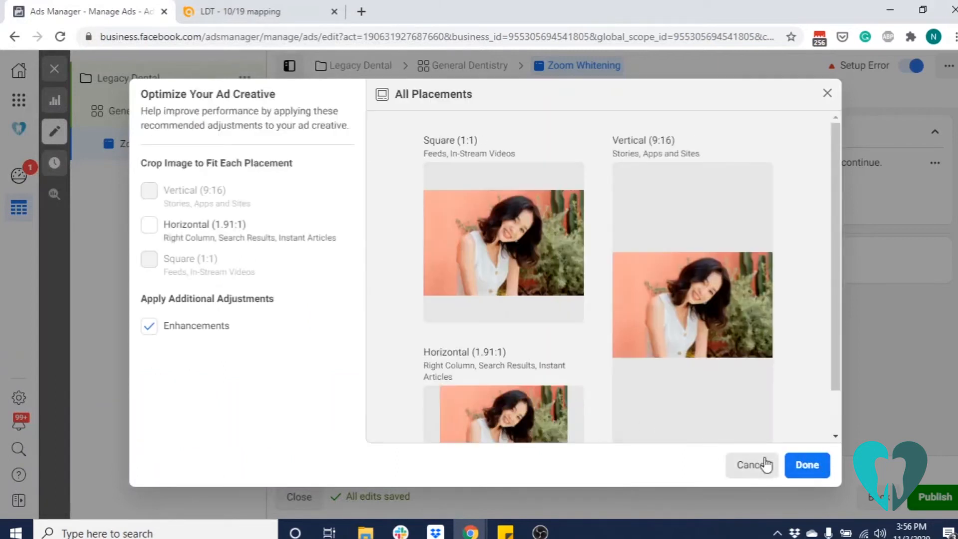
{"action": "left_click", "coordinate": [817, 470]}
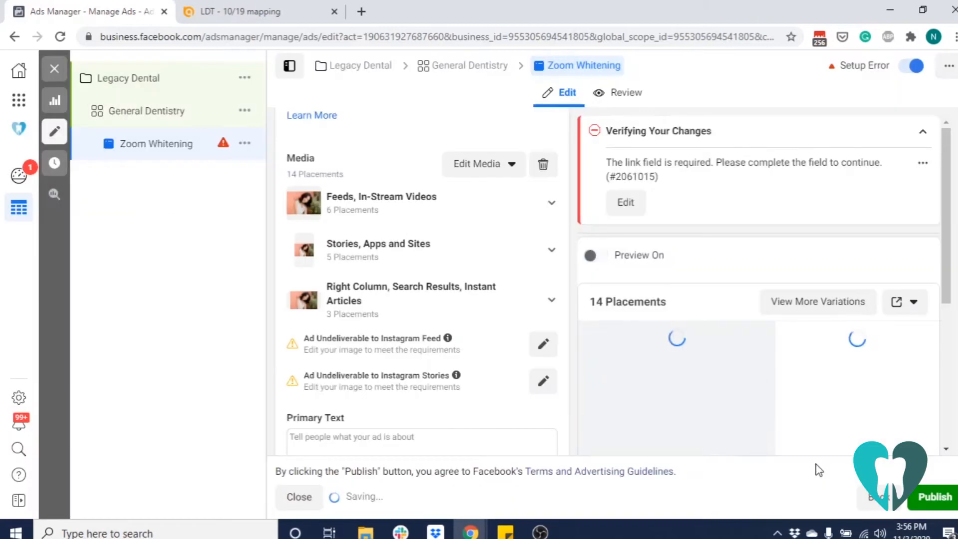
Paste the prepared ZOOM! whitening copy starting "Achieve up to 8 SHADES BRIGHTER with the most advanced teeth whitening treatment" as the ad's primary text
{"action": "scroll", "coordinate": [521, 299], "scroll_direction": "down", "scroll_amount": 3}
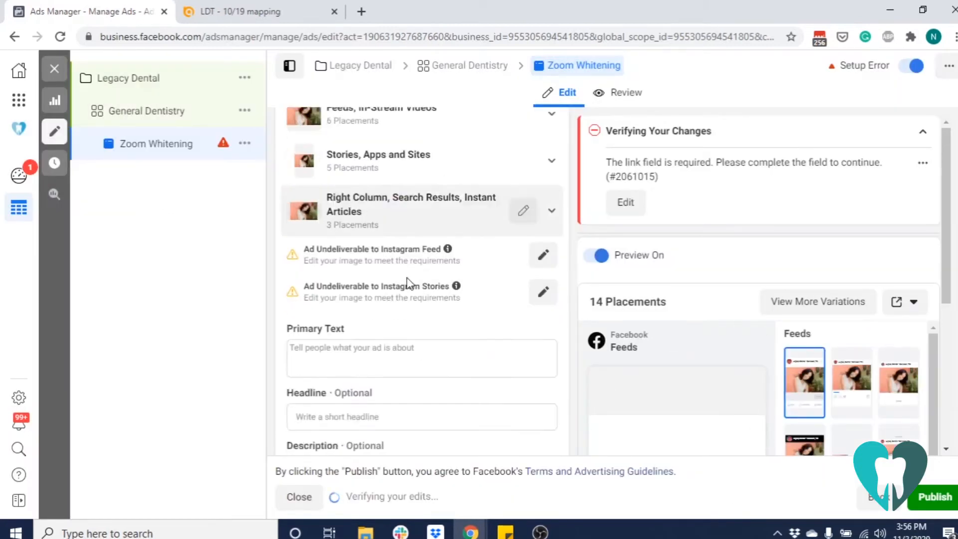
{"action": "scroll", "coordinate": [407, 279], "scroll_direction": "down", "scroll_amount": 1}
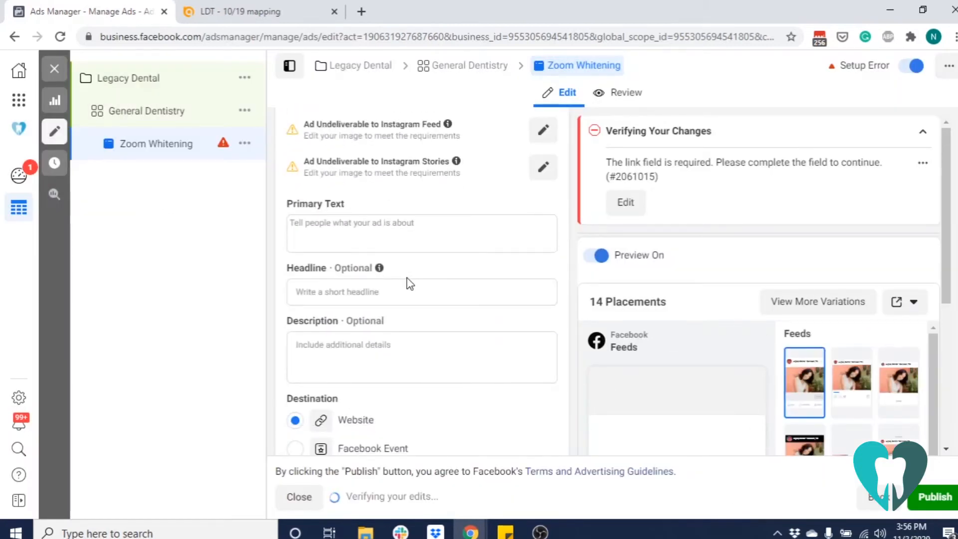
{"action": "scroll", "coordinate": [406, 279], "scroll_direction": "down", "scroll_amount": 1}
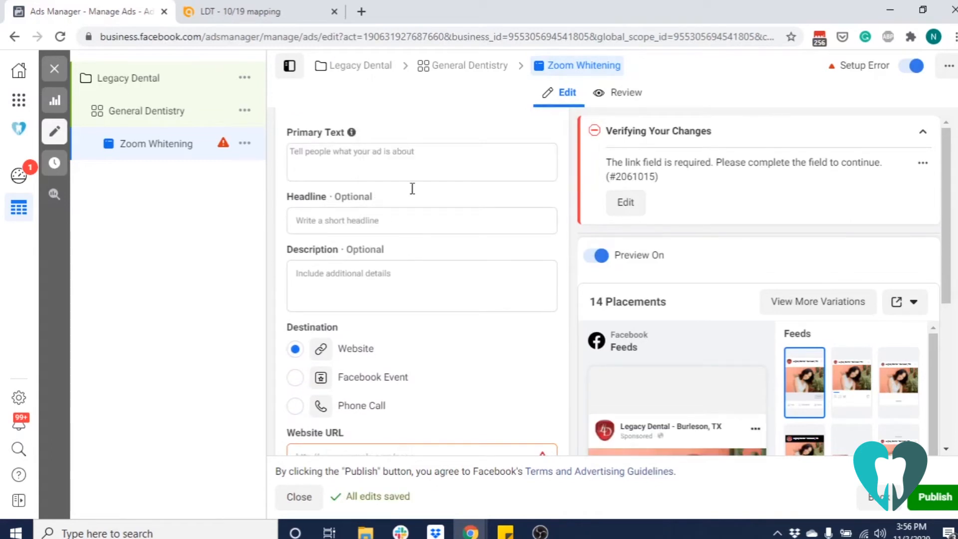
{"action": "scroll", "coordinate": [671, 370], "scroll_direction": "down", "scroll_amount": 1}
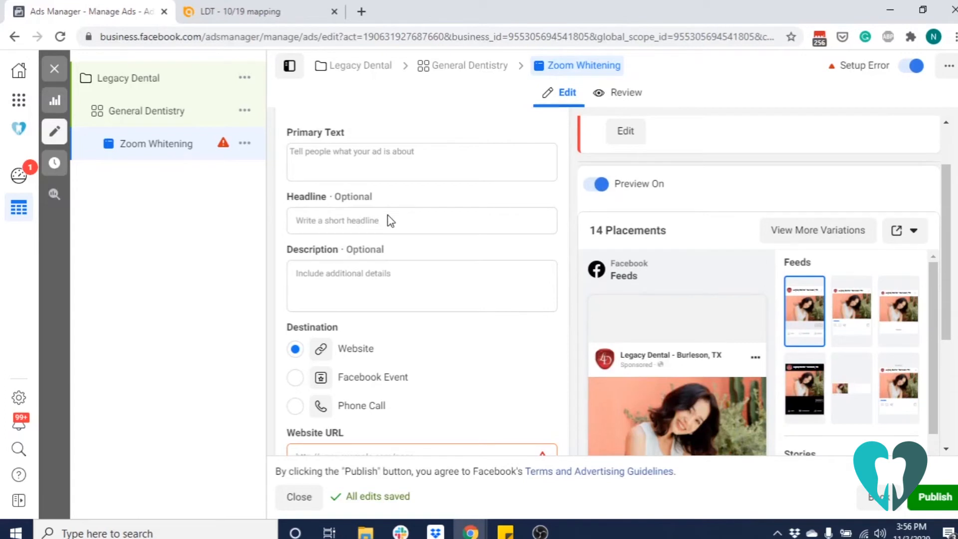
{"action": "scroll", "coordinate": [632, 292], "scroll_direction": "down", "scroll_amount": 2}
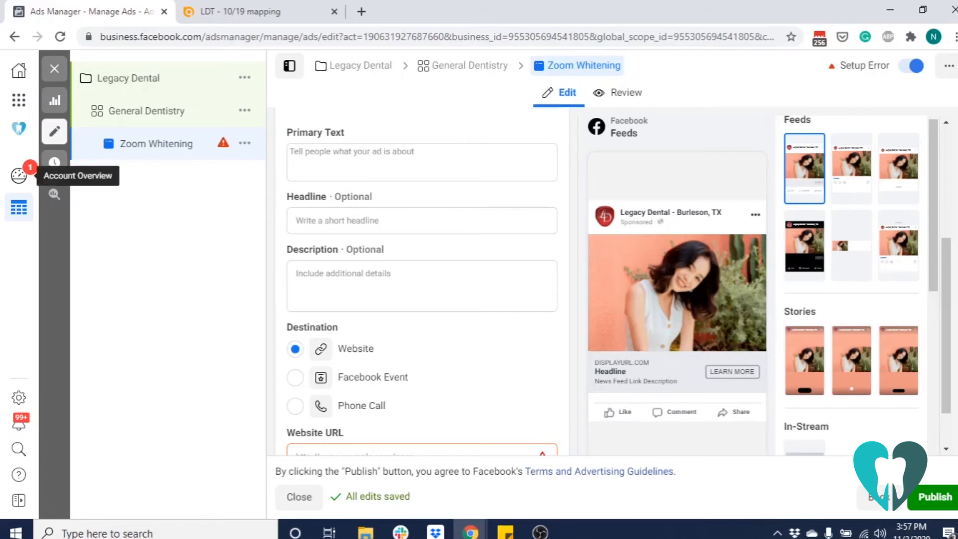
{"action": "key", "text": "alt+Tab"}
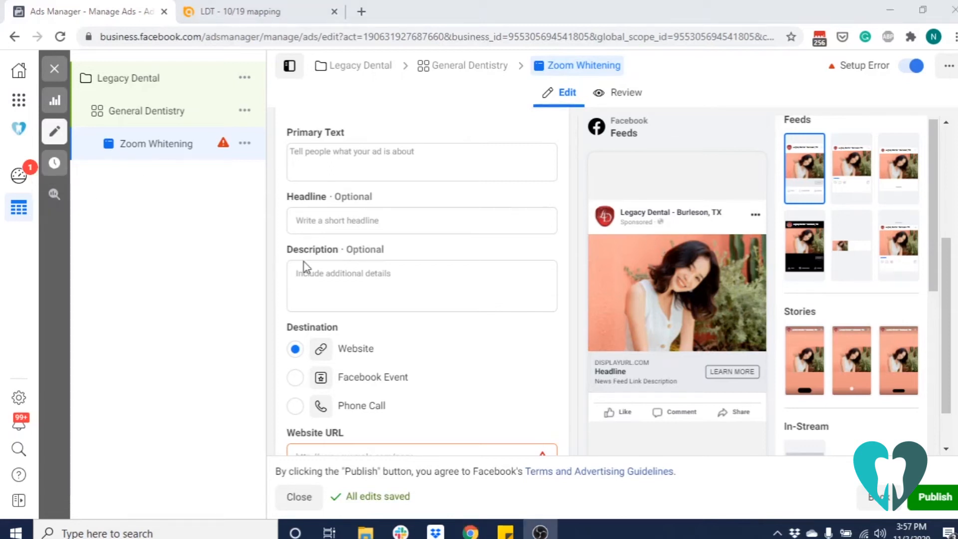
{"action": "left_click", "coordinate": [322, 165]}
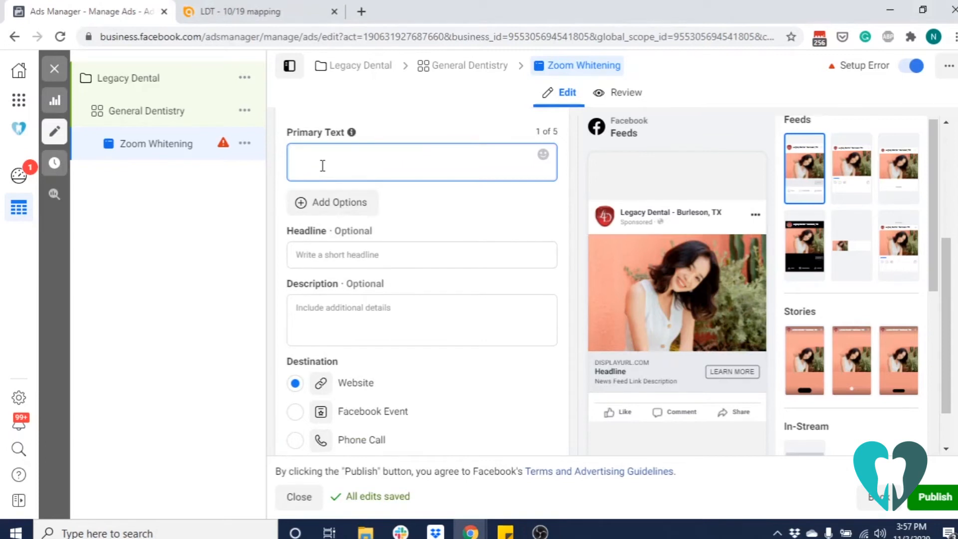
{"action": "right_click", "coordinate": [322, 166]}
{"action": "left_click", "coordinate": [316, 164]}
{"action": "type", "text": "Achieve up to 8 SHADES BRIGHTER with the most advanced teeth whitening treatment in dentistry. Dr. John Barroso prides himself on providing the best technology and treatments to his patients. ZOOM! Teeth Whitening will give you that breathtaking white smile in only 2 HOURS! Call us today or click our link to learn more!"}
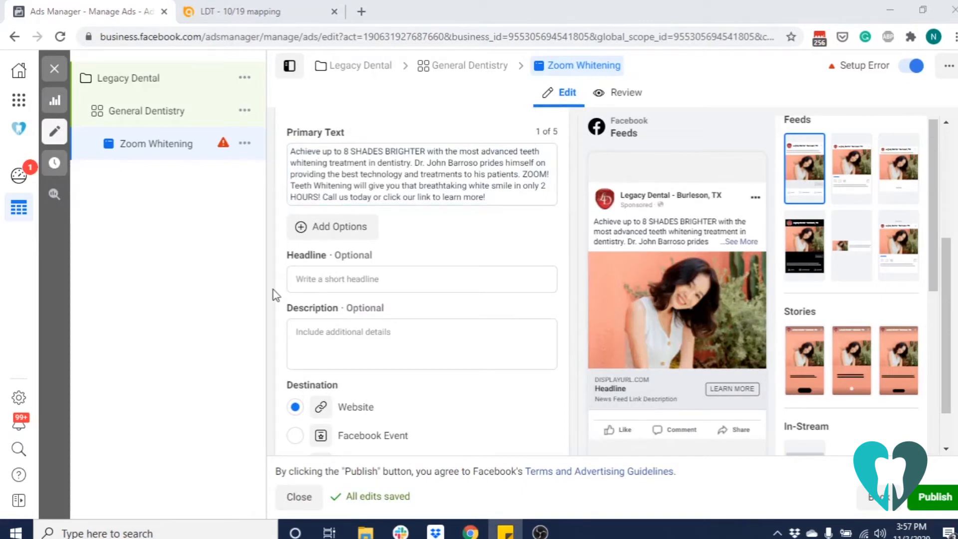
Set the headline to "ZOOM! Teeth Whitening | Aesthetic & Implant Dentistry" and preview the ad in the Facebook Video Feeds placement
{"action": "left_click", "coordinate": [332, 278]}
{"action": "type", "text": "ZOOM! Teeth Whitening | Aesthetic & Implant Dentistry"}
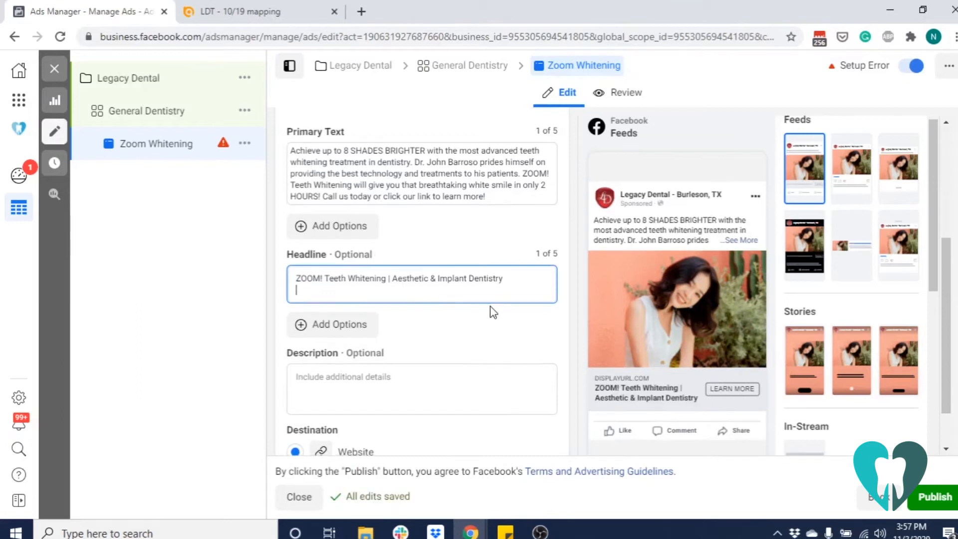
{"action": "scroll", "coordinate": [490, 307], "scroll_direction": "down", "scroll_amount": 3}
{"action": "scroll", "coordinate": [490, 306], "scroll_direction": "down", "scroll_amount": 2}
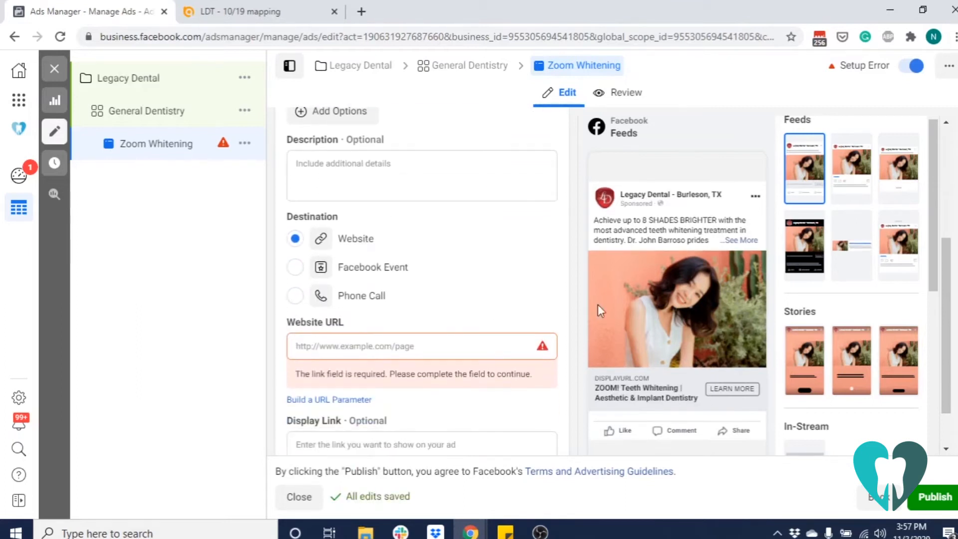
{"action": "left_click", "coordinate": [796, 252]}
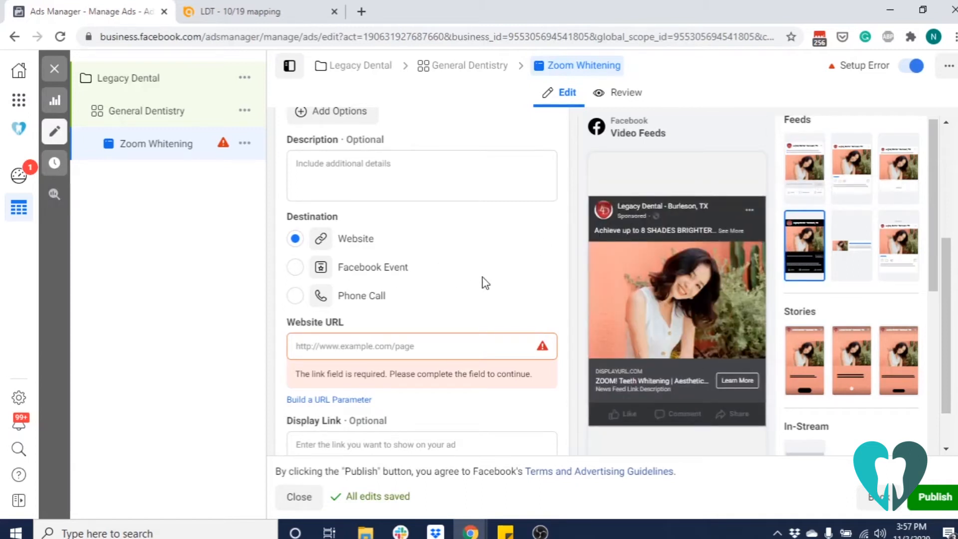
{"action": "scroll", "coordinate": [508, 218], "scroll_direction": "down", "scroll_amount": 2}
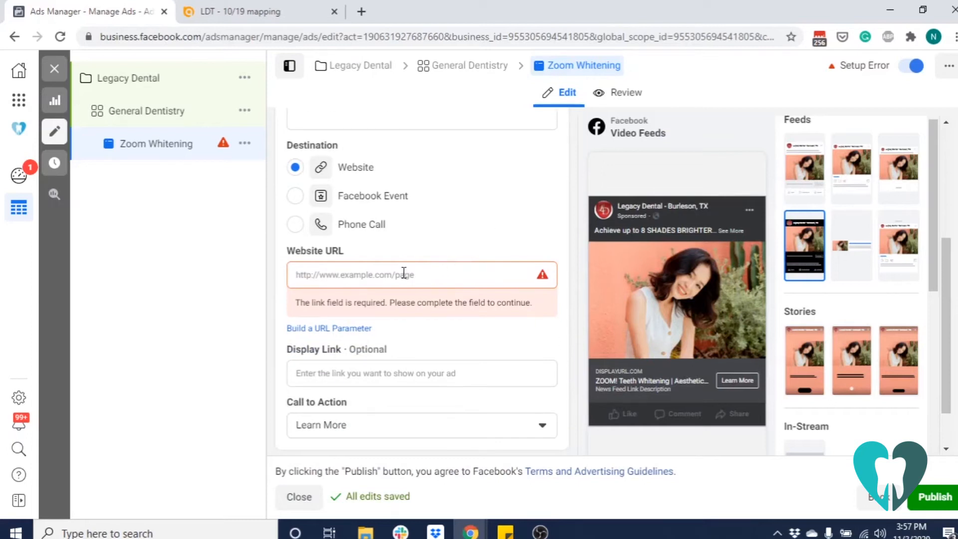
Open legacydentaltexas.com in a new browser tab and copy the site's address
{"action": "left_click", "coordinate": [369, 13]}
{"action": "type", "text": "lega"}
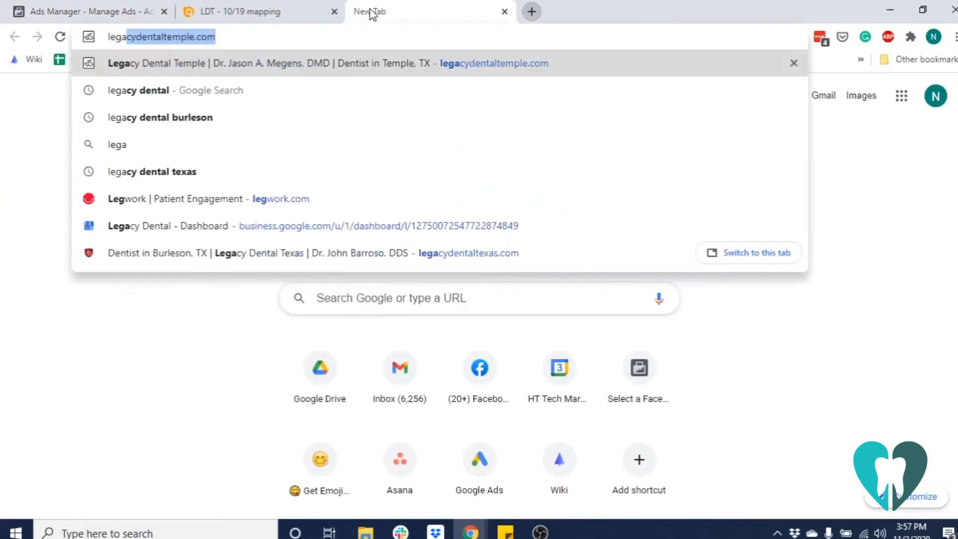
{"action": "type", "text": "cyde"}
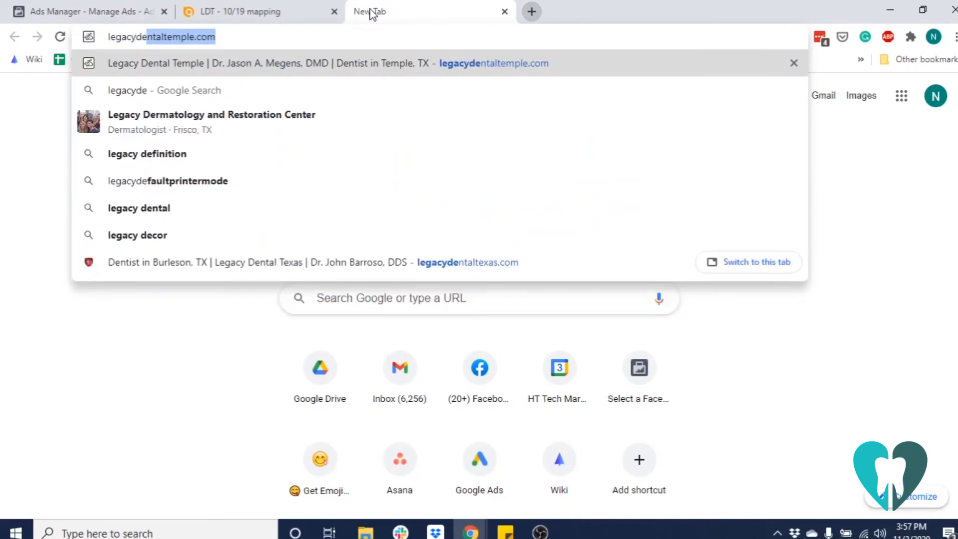
{"action": "type", "text": "ntaltexas."}
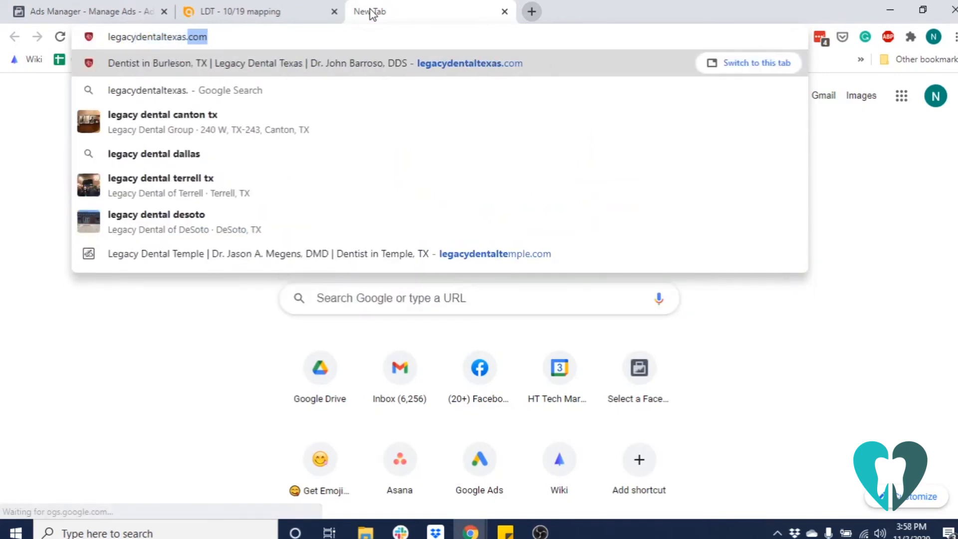
{"action": "type", "text": "co"}
{"action": "key", "text": "Return"}
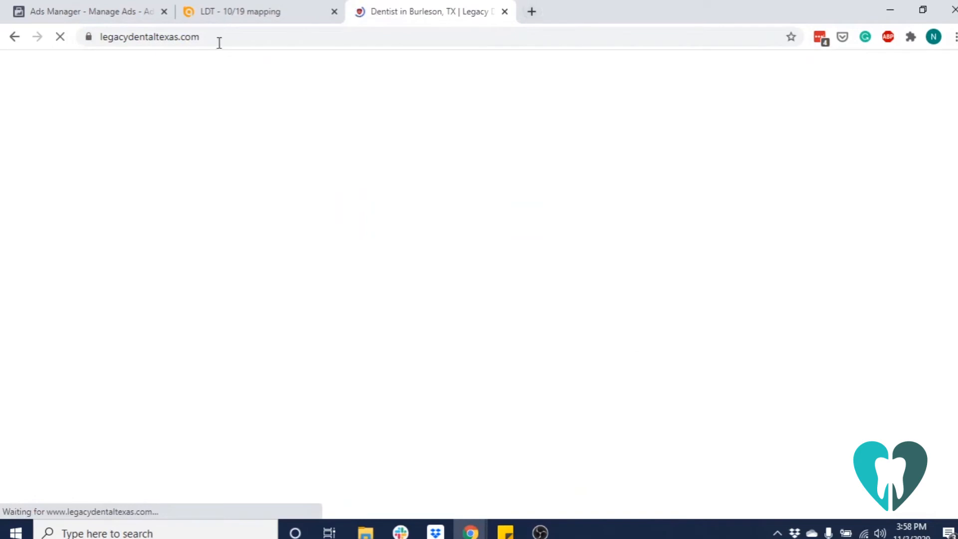
{"action": "left_click", "coordinate": [162, 37]}
{"action": "right_click", "coordinate": [162, 37]}
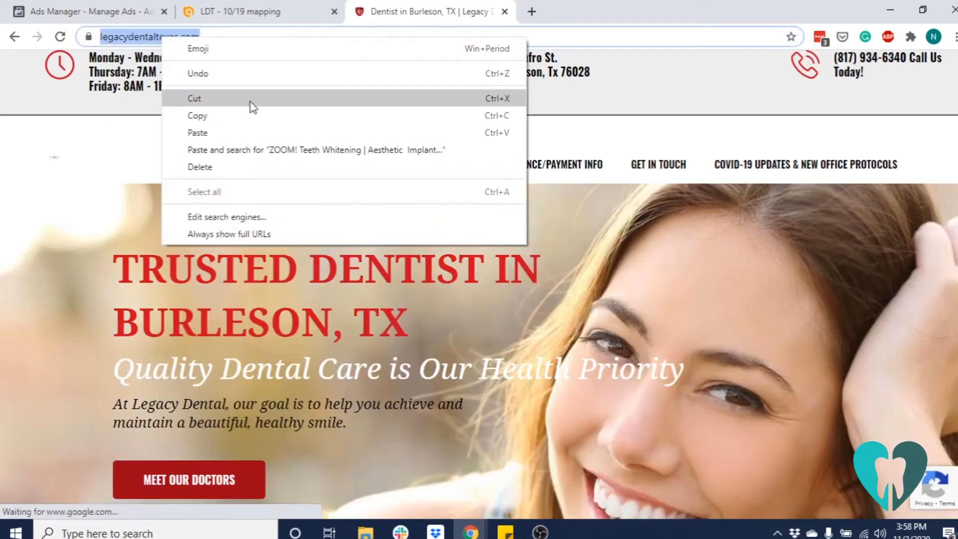
{"action": "left_click", "coordinate": [254, 115]}
{"action": "left_click", "coordinate": [131, 7]}
{"action": "left_click", "coordinate": [349, 274]}
{"action": "right_click", "coordinate": [355, 274]}
{"action": "left_click", "coordinate": [403, 129]}
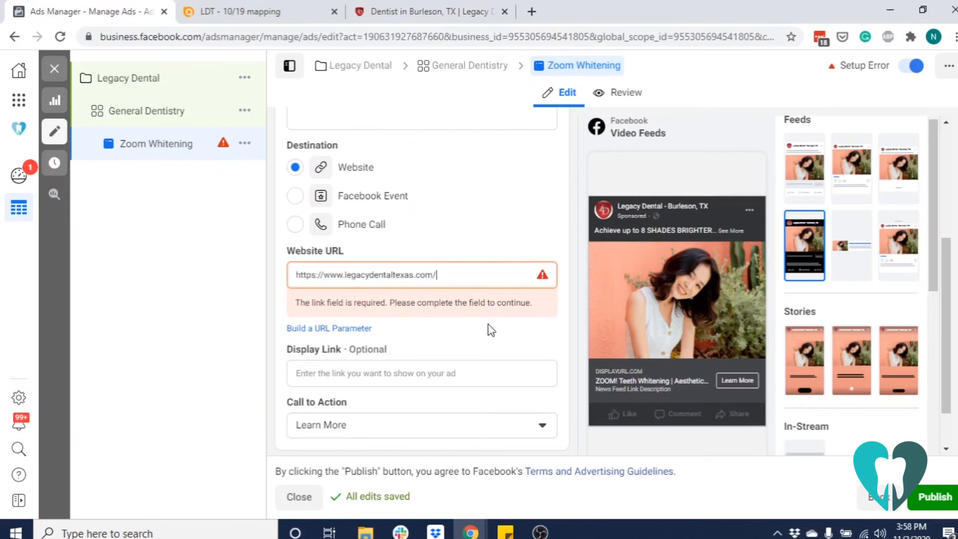
Paste utm_source=facebook&utm_medium=cpc&utm_campaign={{adset.name}}&utm_content={{ad.name}}&fb_ad_id={{ad.id}}&GA_placement={{placement}} as the ad's URL parameters and publish the campaign
{"action": "scroll", "coordinate": [465, 328], "scroll_direction": "down", "scroll_amount": 5}
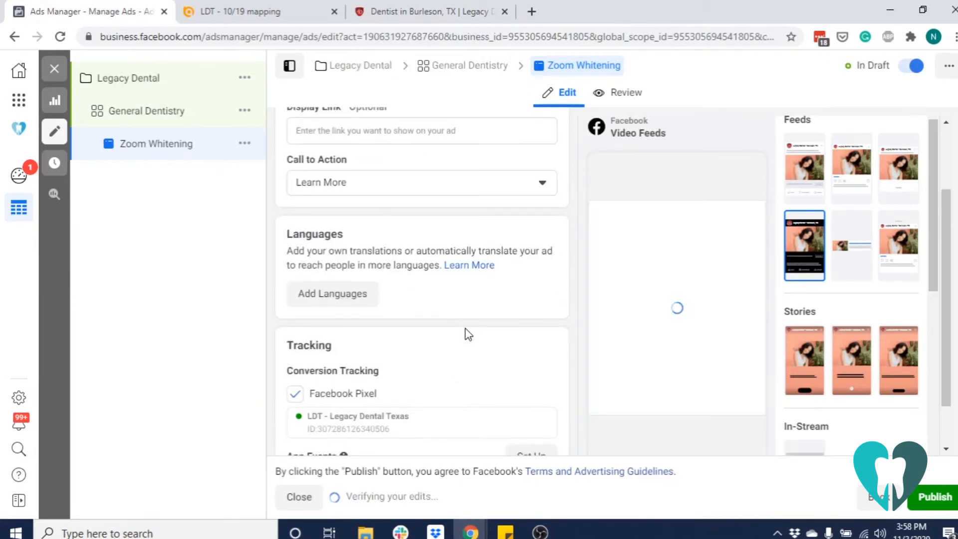
{"action": "scroll", "coordinate": [469, 334], "scroll_direction": "down", "scroll_amount": 3}
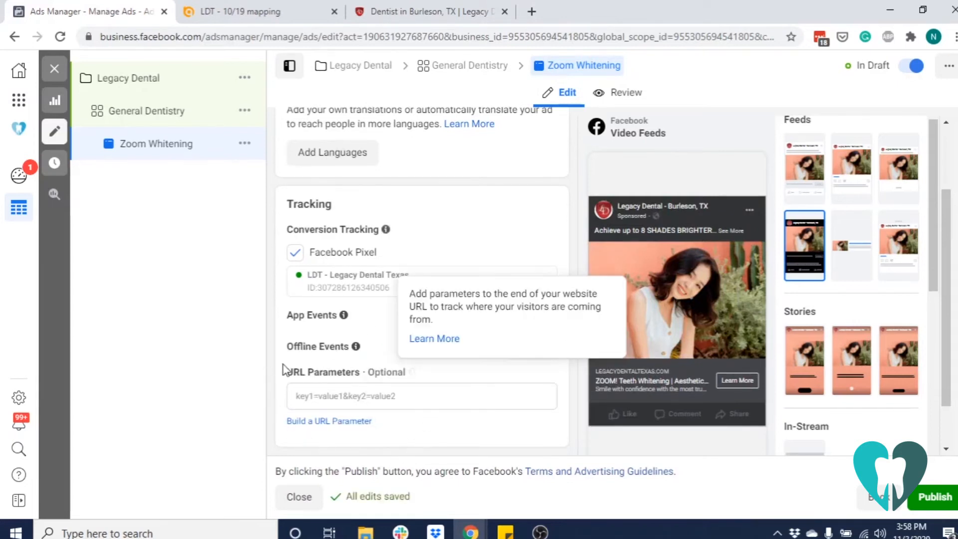
{"action": "left_click", "coordinate": [353, 396]}
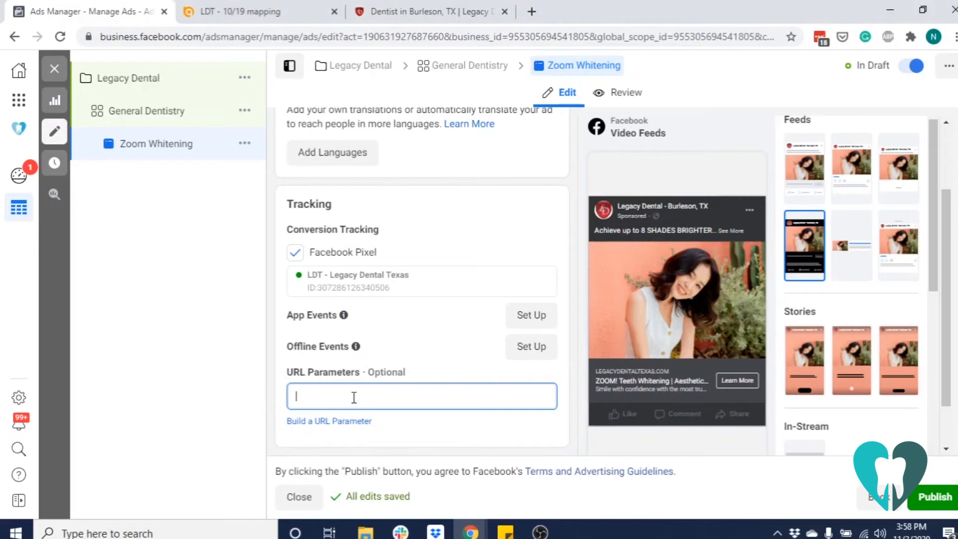
{"action": "right_click", "coordinate": [354, 399]}
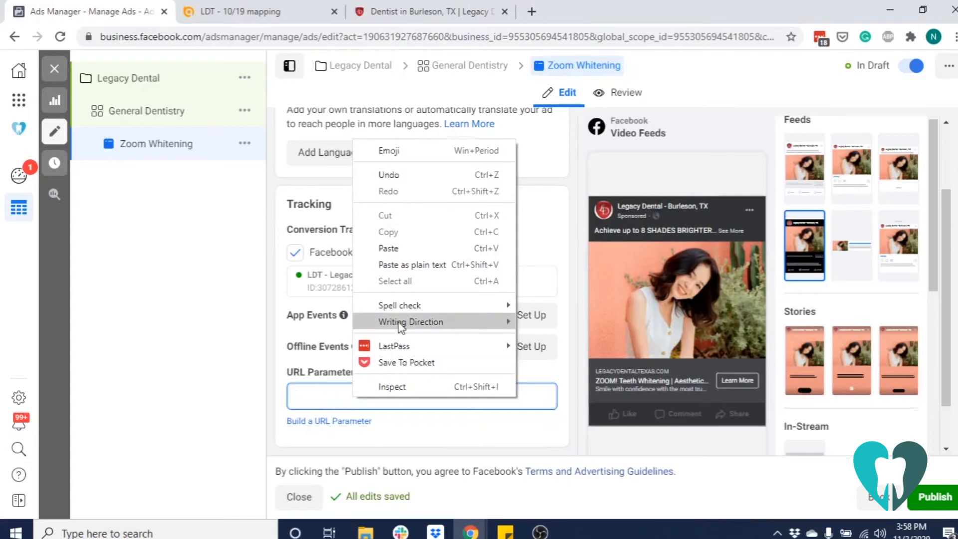
{"action": "left_click", "coordinate": [391, 248]}
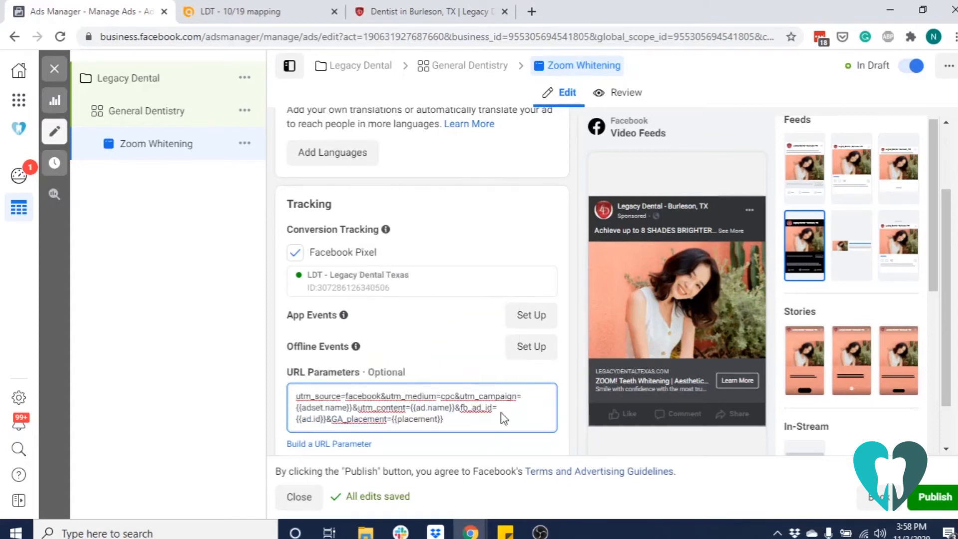
{"action": "left_click", "coordinate": [282, 391]}
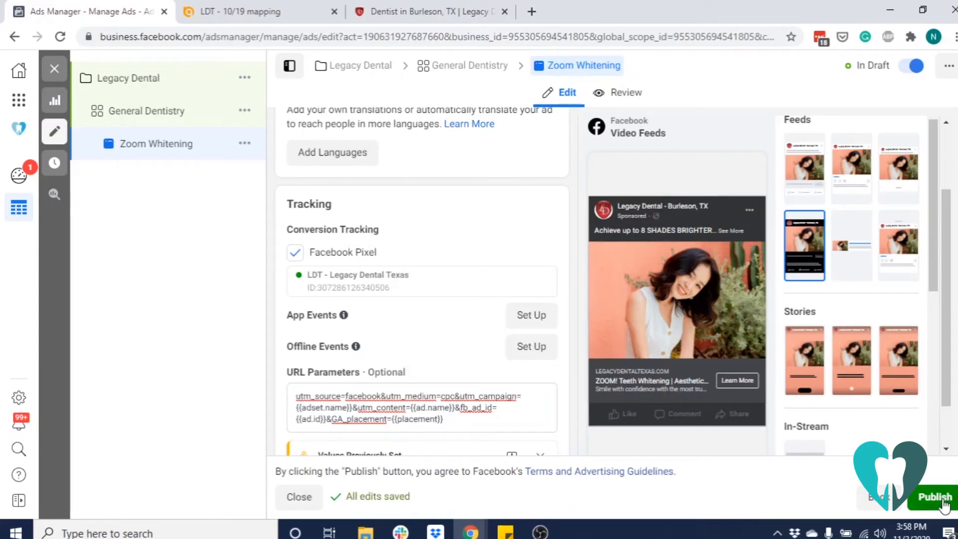
{"action": "left_click", "coordinate": [943, 501]}
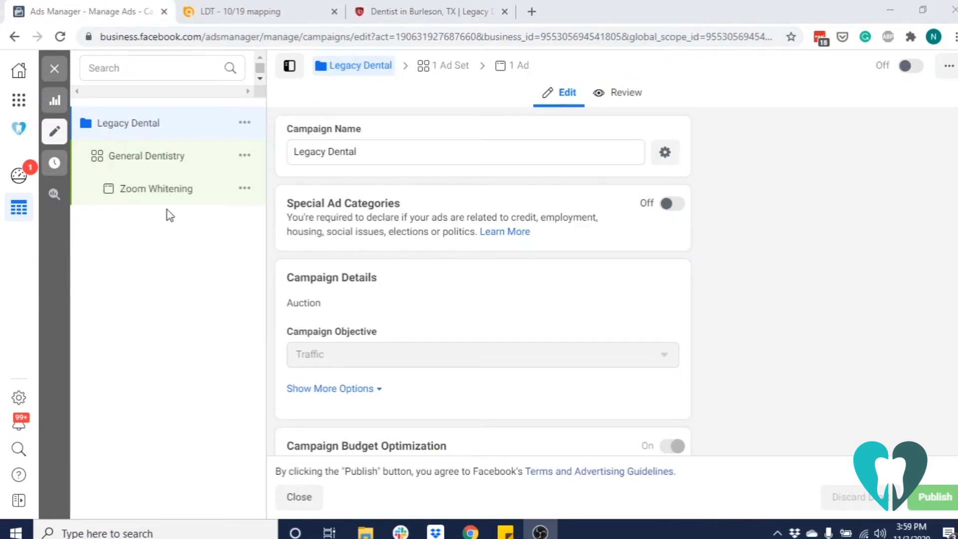
Create a new ad set in the Legacy Dental campaign and name it Pediatric
{"action": "left_click", "coordinate": [243, 159]}
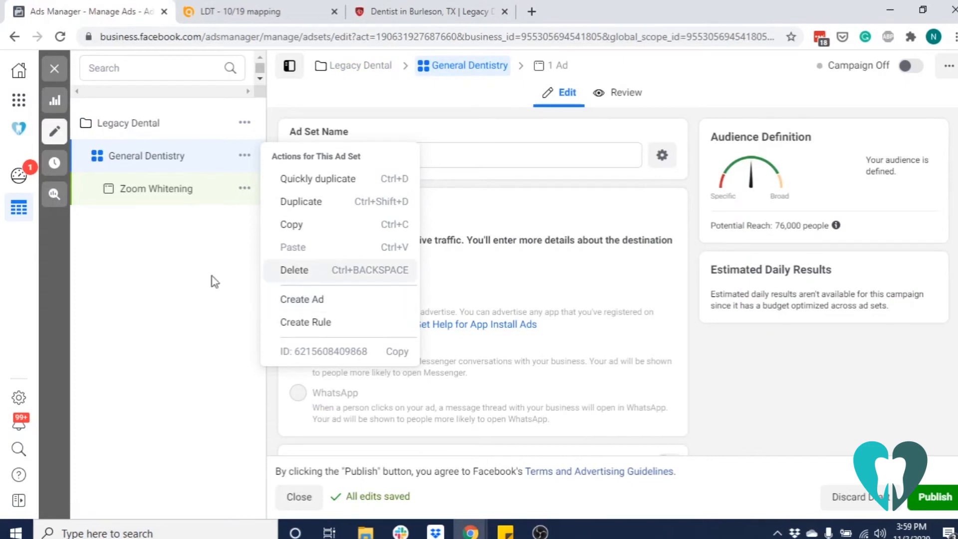
{"action": "left_click", "coordinate": [179, 277]}
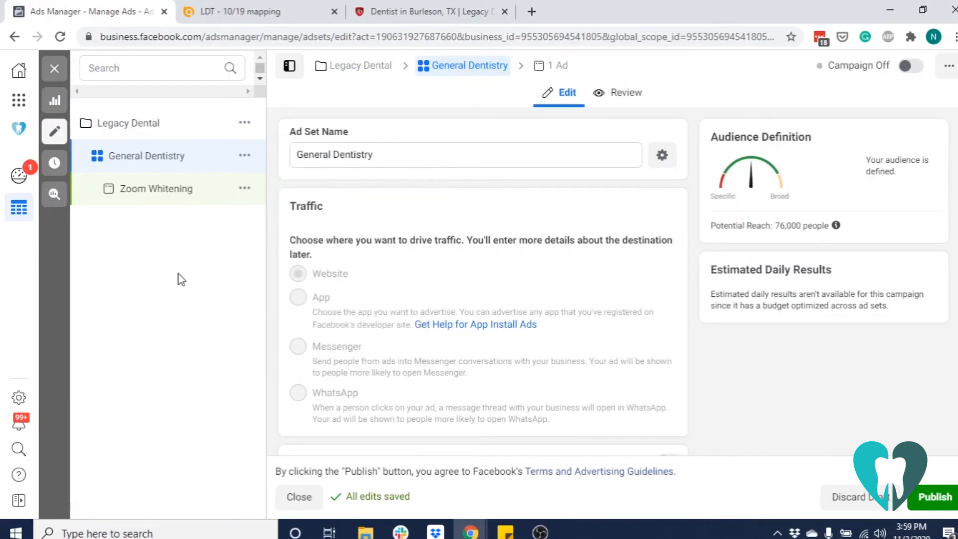
{"action": "left_click", "coordinate": [245, 124]}
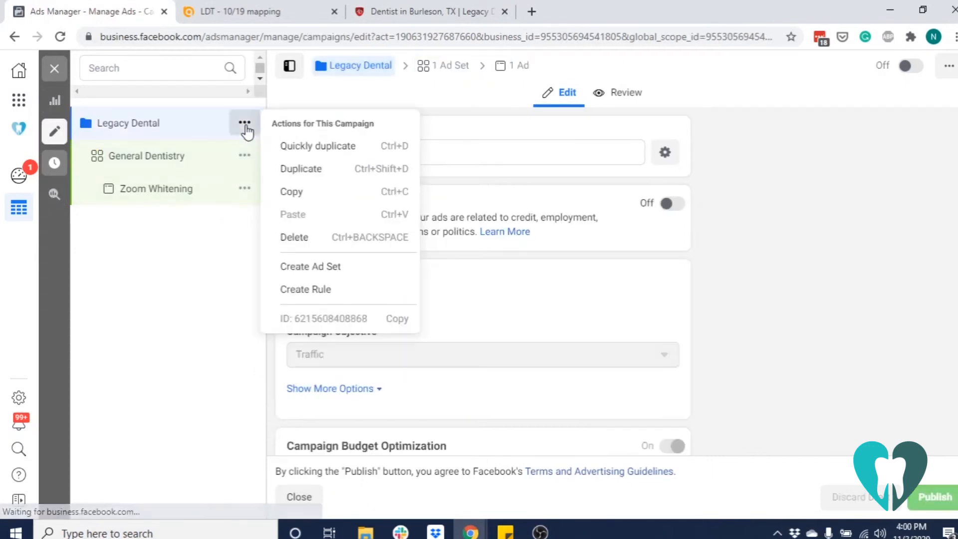
{"action": "left_click", "coordinate": [349, 274]}
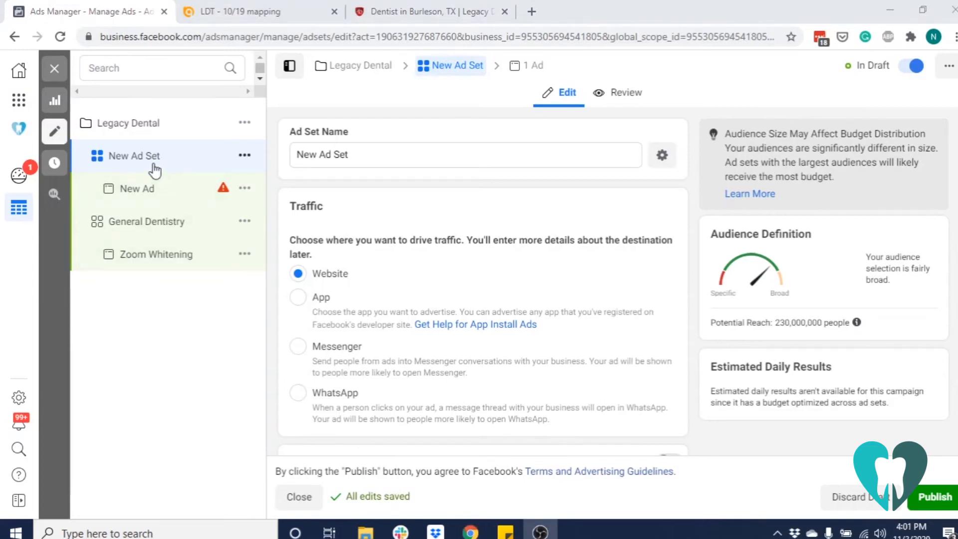
{"action": "triple_click", "coordinate": [361, 154]}
{"action": "type", "text": "Pediatric"}
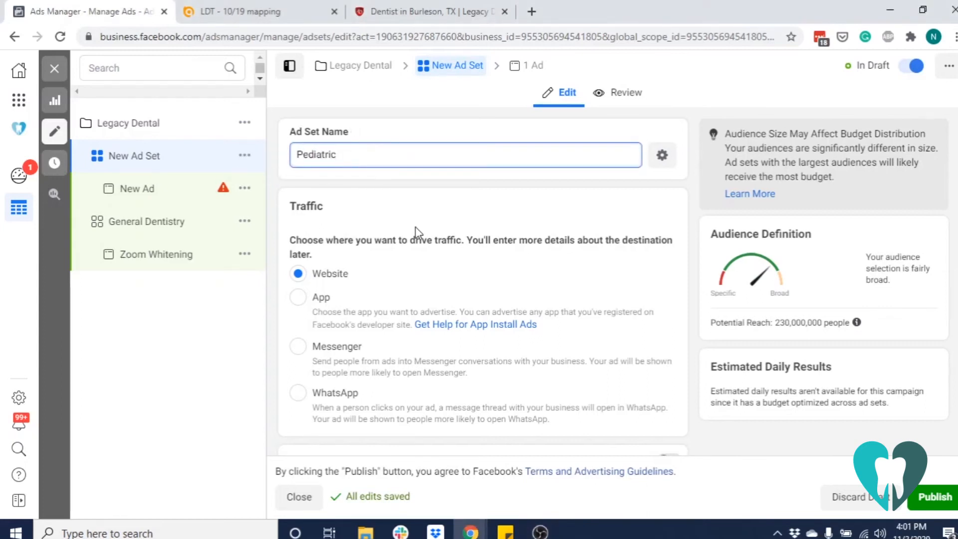
Open the Pediatric ad set's audience locations for editing and set the minimum age to 25
{"action": "scroll", "coordinate": [415, 227], "scroll_direction": "down", "scroll_amount": 5}
{"action": "scroll", "coordinate": [415, 227], "scroll_direction": "down", "scroll_amount": 8}
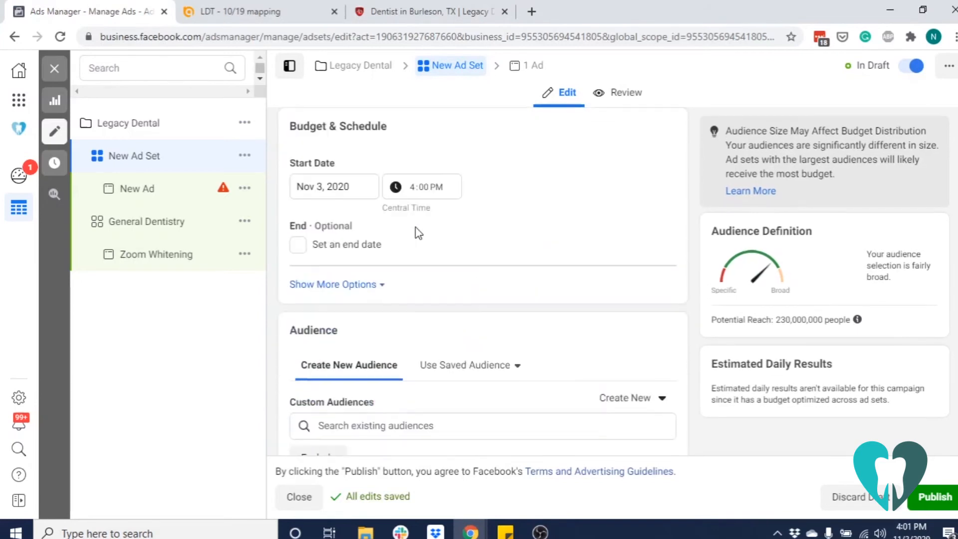
{"action": "scroll", "coordinate": [418, 234], "scroll_direction": "down", "scroll_amount": 1}
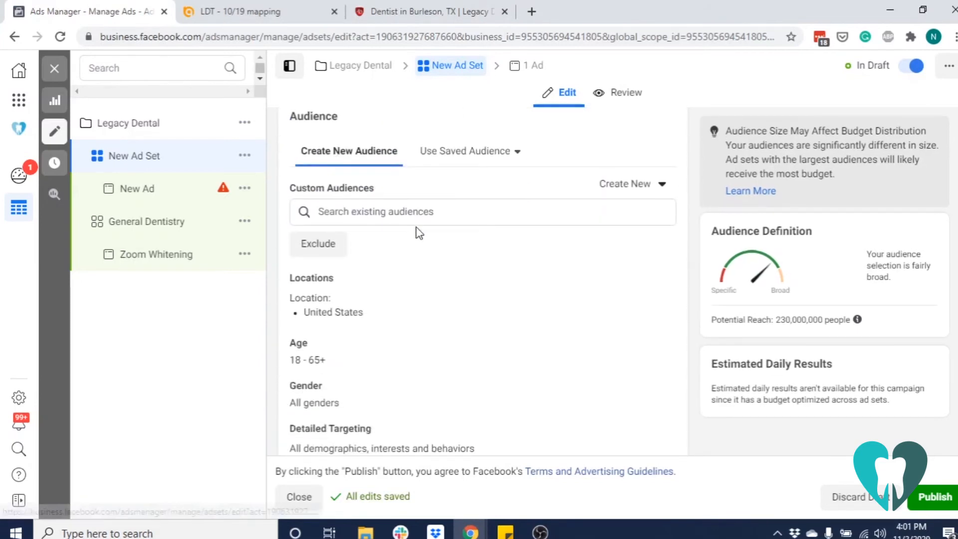
{"action": "scroll", "coordinate": [502, 319], "scroll_direction": "down", "scroll_amount": 1}
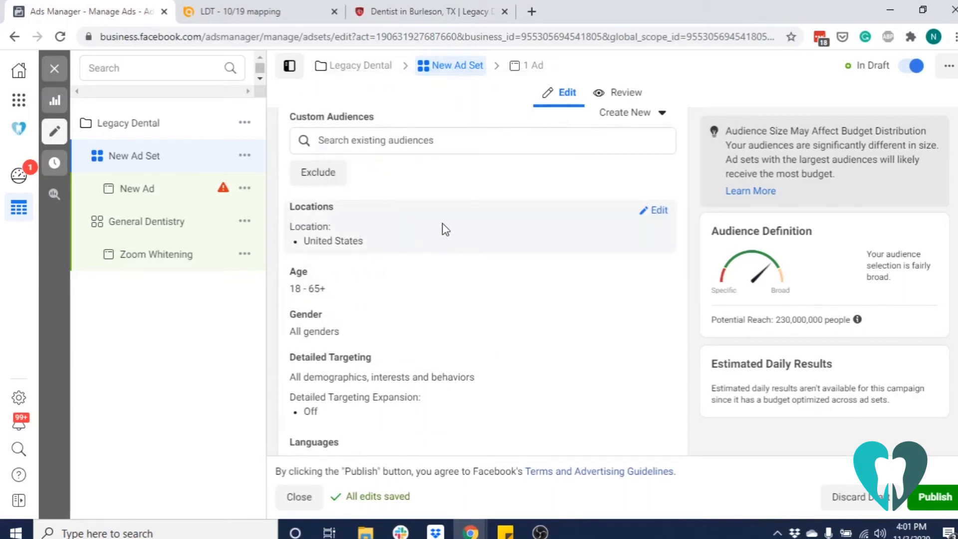
{"action": "left_click", "coordinate": [659, 210]}
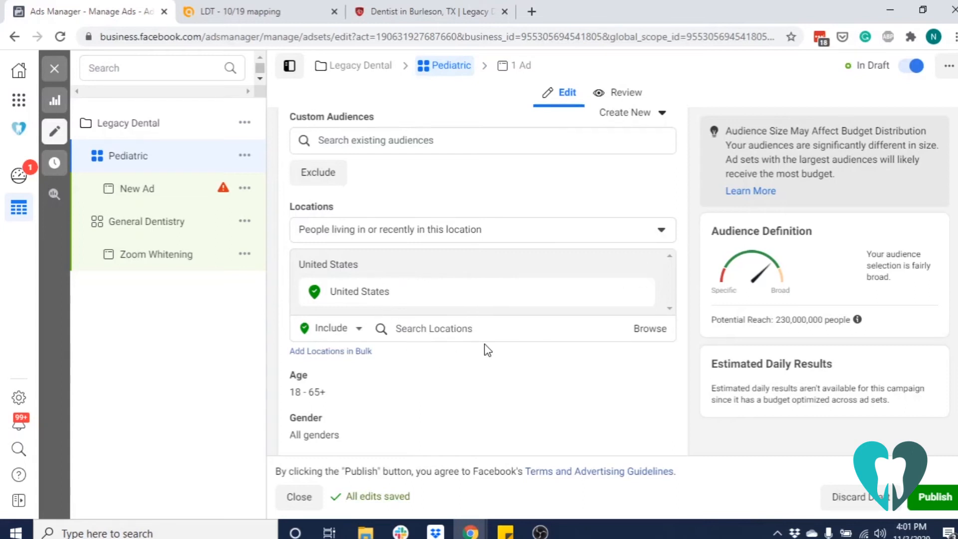
{"action": "scroll", "coordinate": [444, 235], "scroll_direction": "down", "scroll_amount": 3}
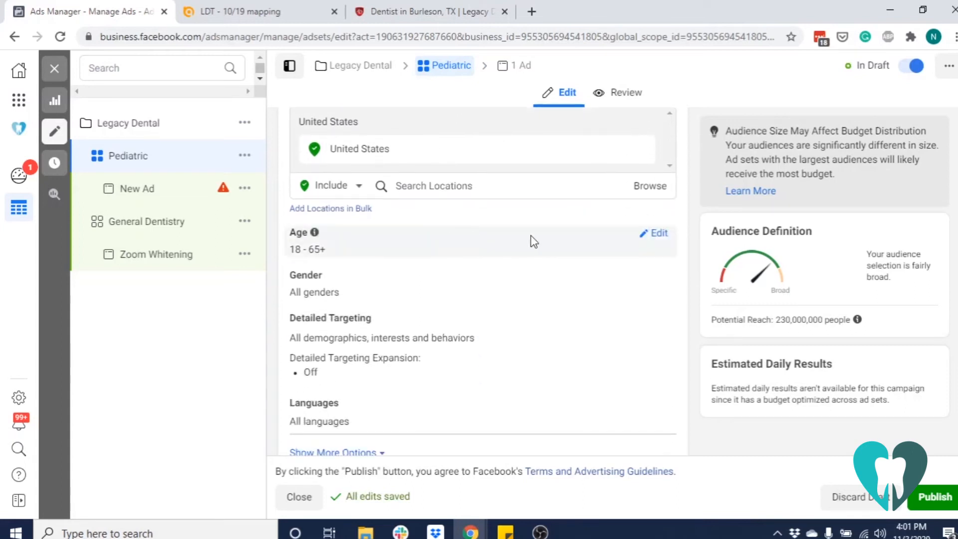
{"action": "left_click", "coordinate": [665, 234]}
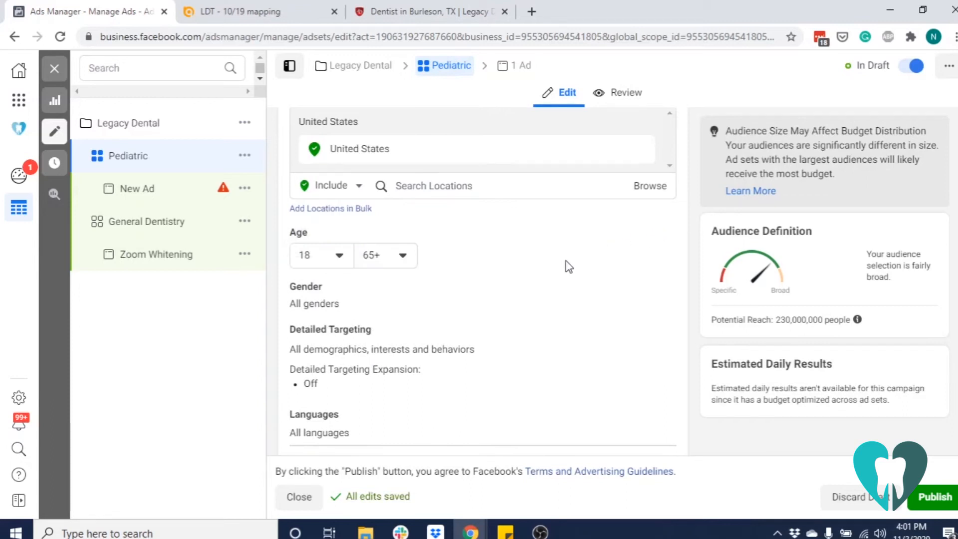
{"action": "left_click", "coordinate": [339, 257]}
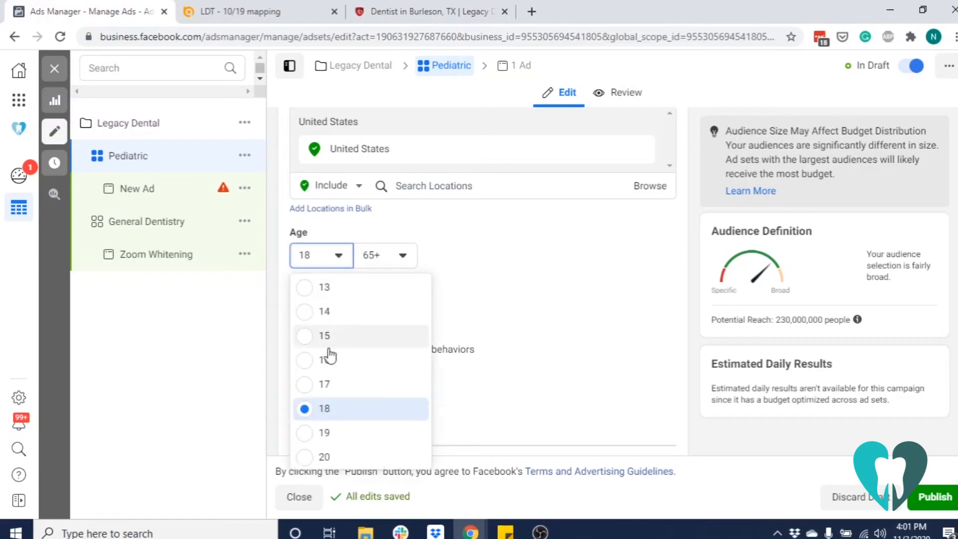
{"action": "scroll", "coordinate": [374, 401], "scroll_direction": "down", "scroll_amount": 3}
{"action": "left_click", "coordinate": [372, 435]}
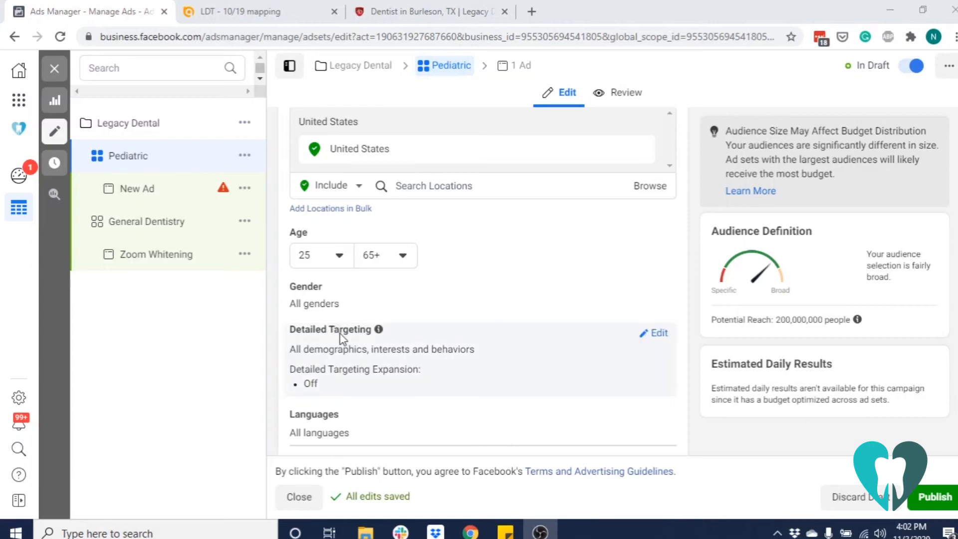
Search the detailed targeting for "parents" and include Parents with teenagers (13-17 years) in the audience
{"action": "left_click", "coordinate": [660, 334]}
{"action": "scroll", "coordinate": [431, 298], "scroll_direction": "down", "scroll_amount": 2}
{"action": "left_click", "coordinate": [431, 297]}
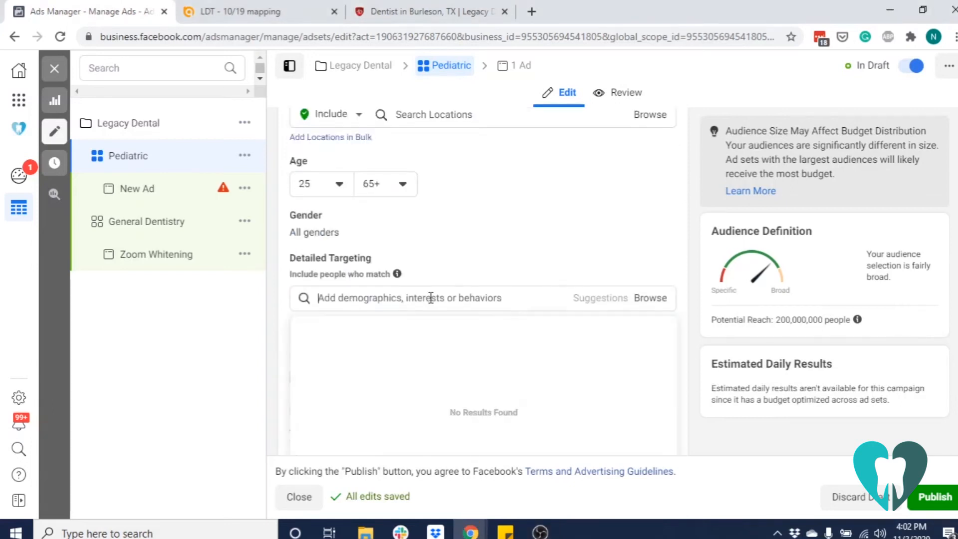
{"action": "type", "text": "parents"}
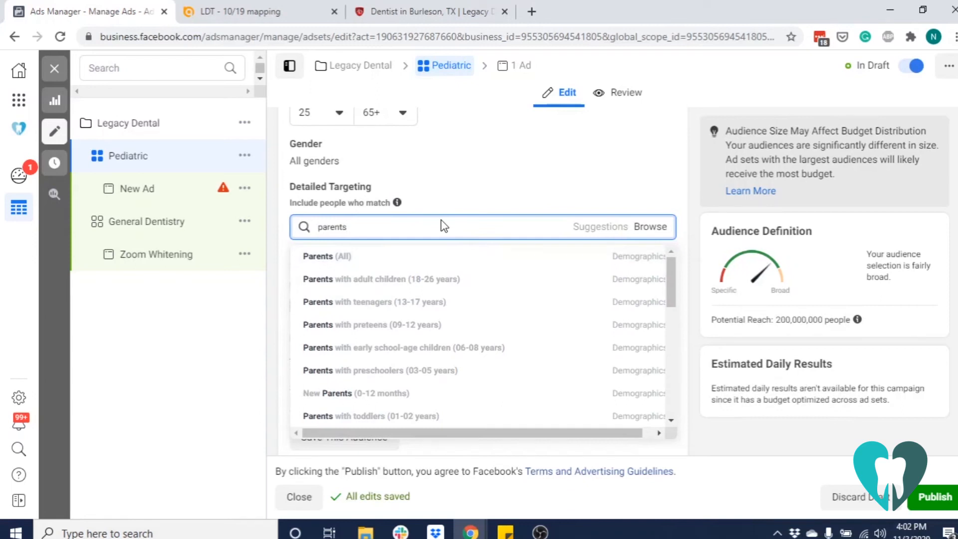
{"action": "mouse_move", "coordinate": [439, 301]}
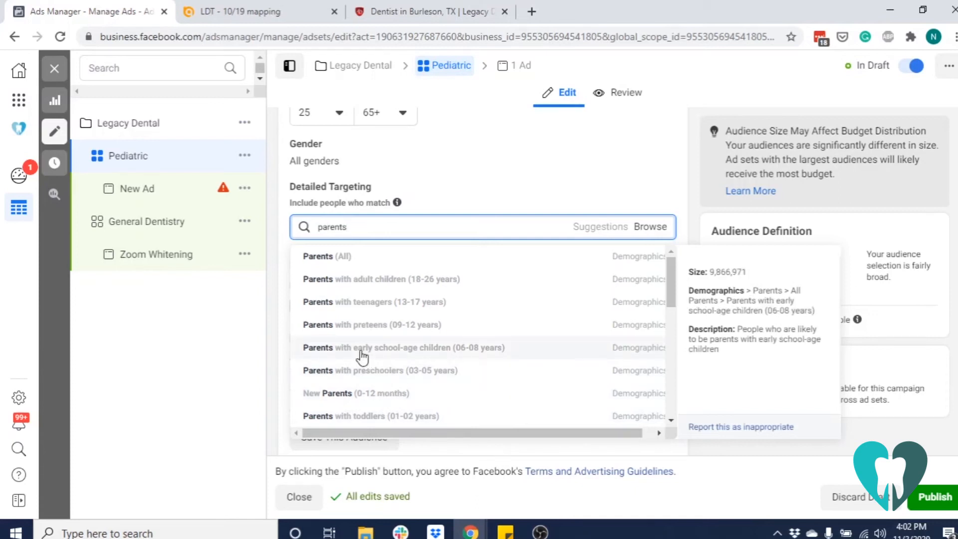
{"action": "left_click", "coordinate": [380, 306]}
Add Parents with preteens (09-12 years) and Parents with early school-age children (06-08 years) to the detailed targeting
{"action": "type", "text": "parent"}
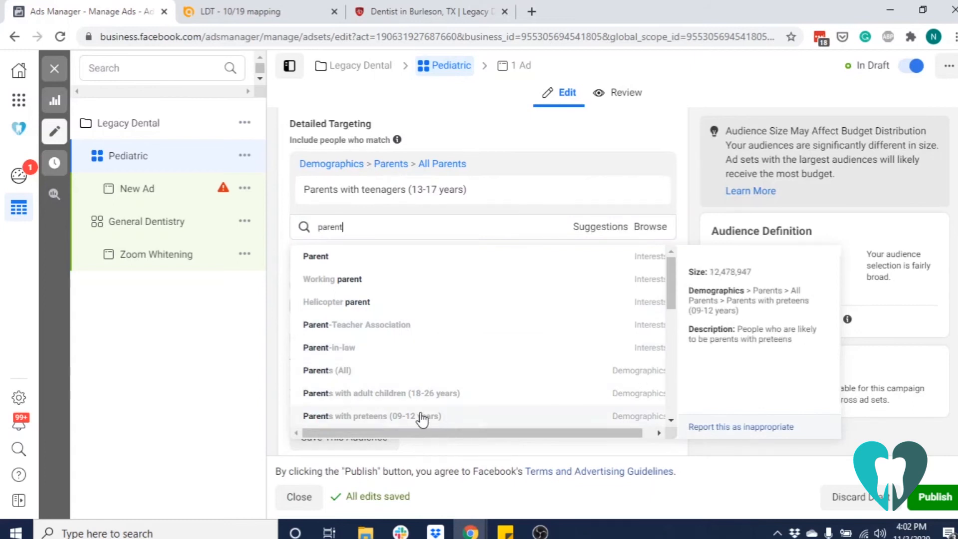
{"action": "left_click", "coordinate": [421, 418]}
{"action": "type", "text": "parent"}
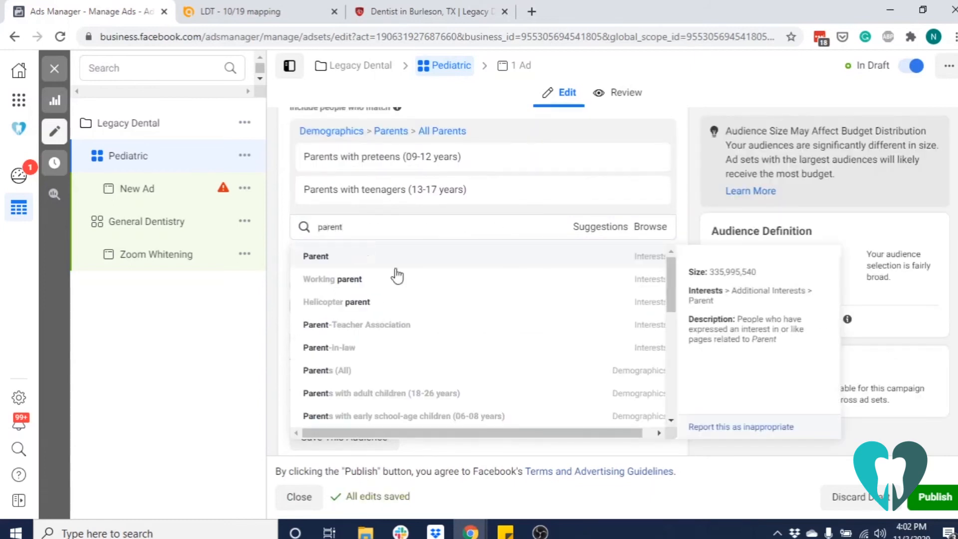
{"action": "left_click", "coordinate": [495, 417]}
Add Parents with preschoolers (03-05 years) and New Parents (0-12 months) to the Pediatric ad set's detailed targeting
{"action": "type", "text": "parent"}
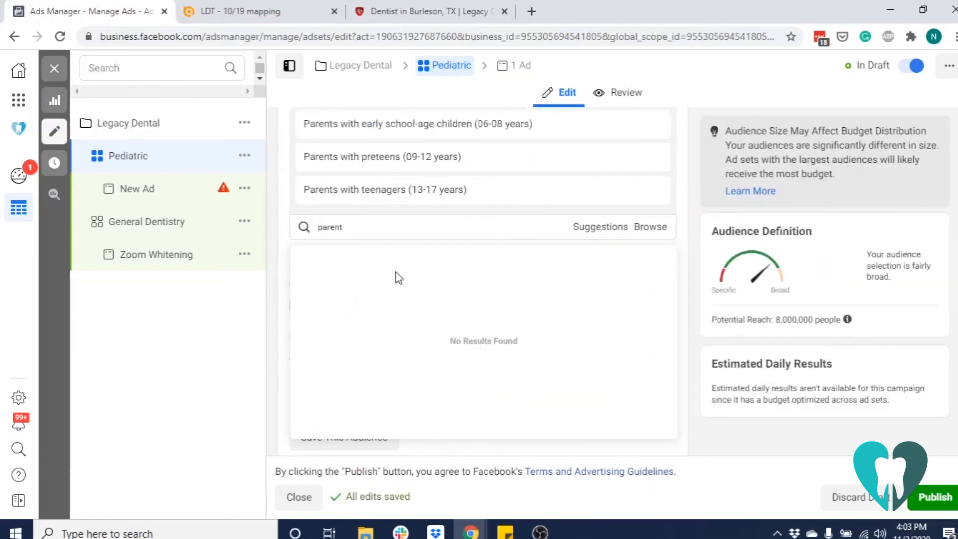
{"action": "scroll", "coordinate": [443, 344], "scroll_direction": "down", "scroll_amount": 2}
{"action": "left_click", "coordinate": [427, 345]}
{"action": "type", "text": "parent"}
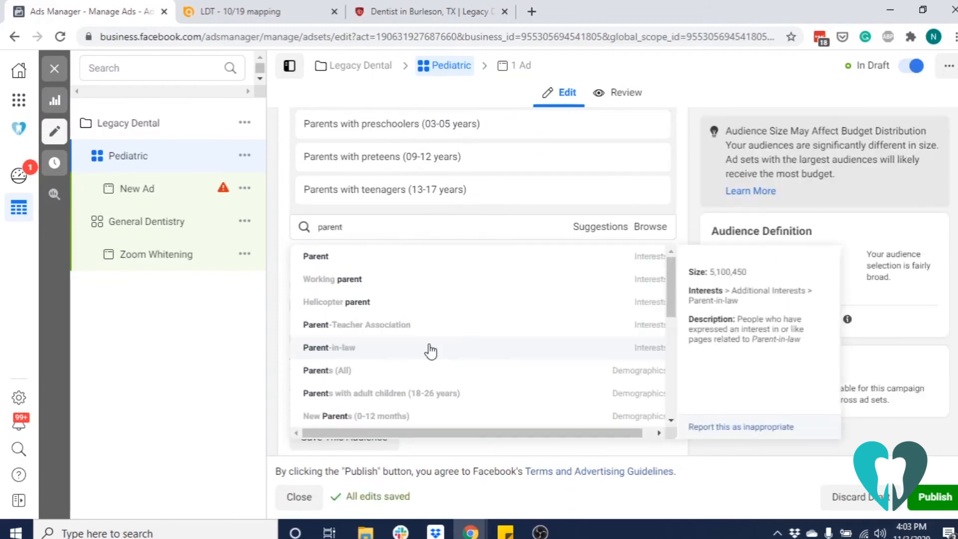
{"action": "scroll", "coordinate": [430, 351], "scroll_direction": "down", "scroll_amount": 2}
{"action": "left_click", "coordinate": [391, 344]}
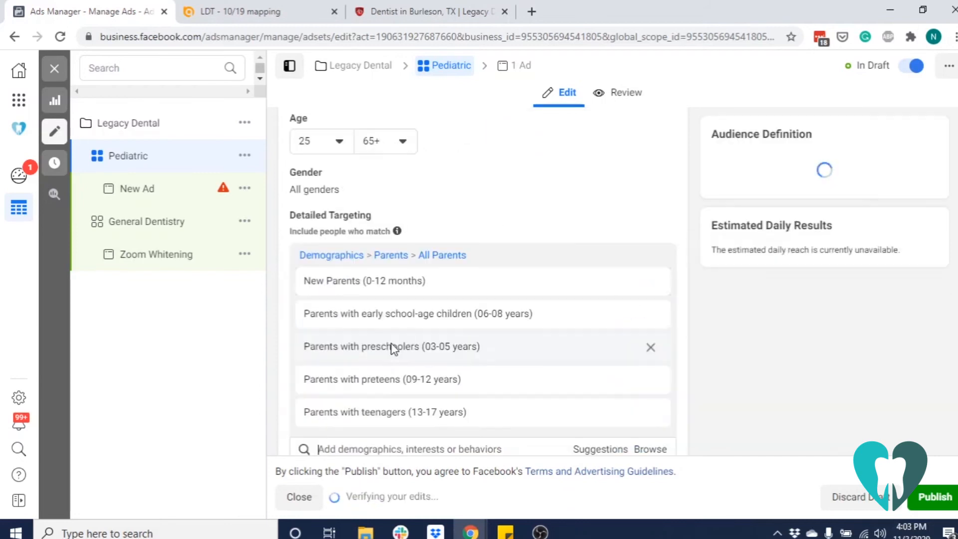
Search the detailed targeting for "parent" and include Parents with toddlers (01-02 years) in the audience
{"action": "type", "text": "parent"}
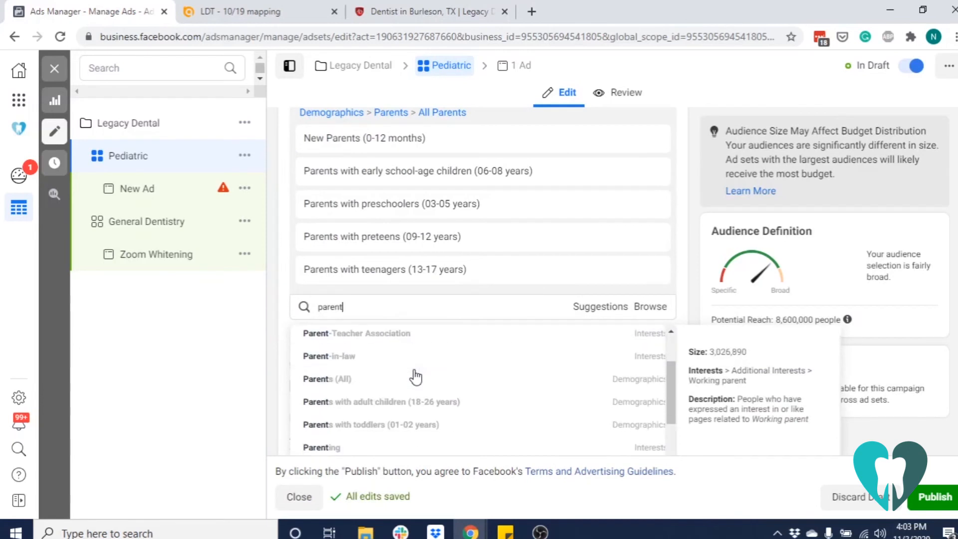
{"action": "left_click", "coordinate": [394, 425]}
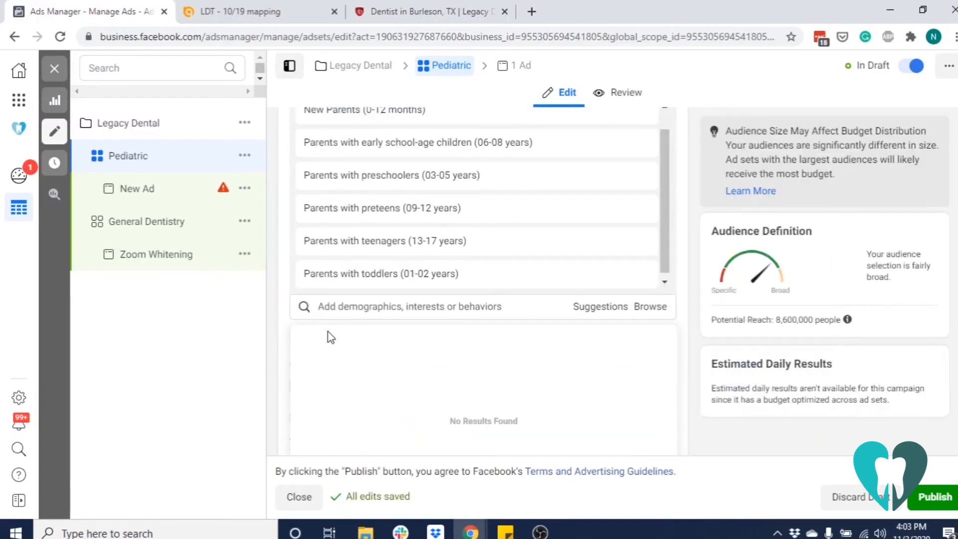
{"action": "scroll", "coordinate": [287, 313], "scroll_direction": "down", "scroll_amount": 3}
{"action": "left_click", "coordinate": [445, 331]}
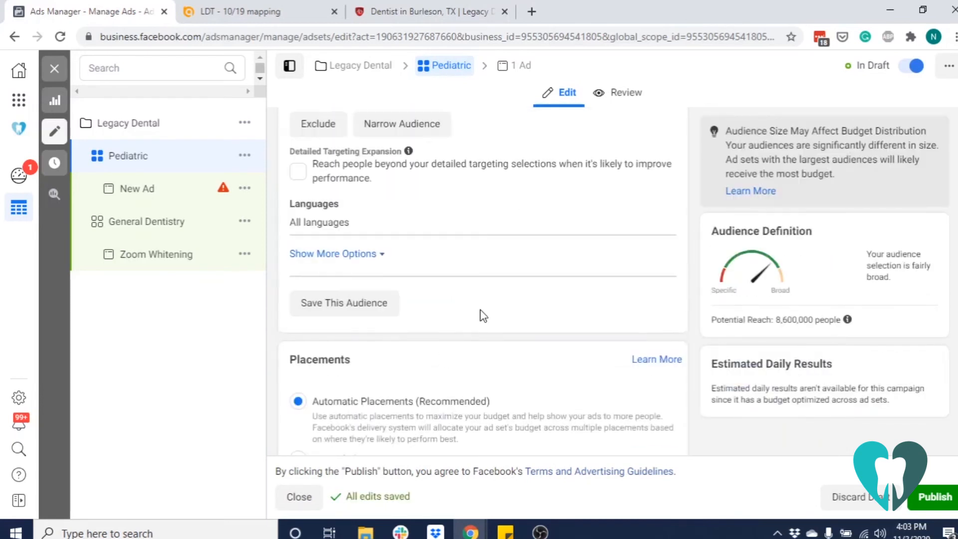
Check the Pediatric ad set's targeting, placements and delivery settings, then publish it and dismiss the publishing notification
{"action": "scroll", "coordinate": [480, 310], "scroll_direction": "up", "scroll_amount": 4}
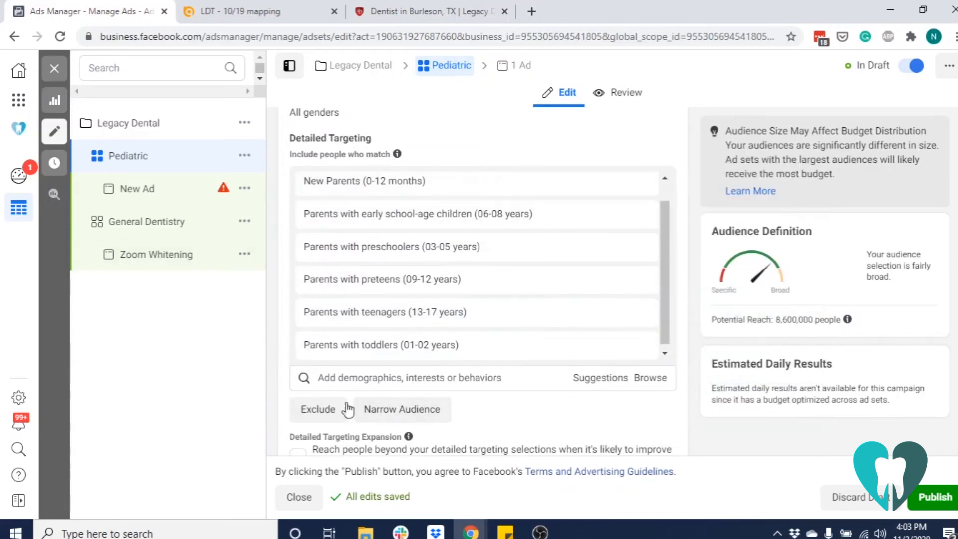
{"action": "scroll", "coordinate": [507, 419], "scroll_direction": "down", "scroll_amount": 4}
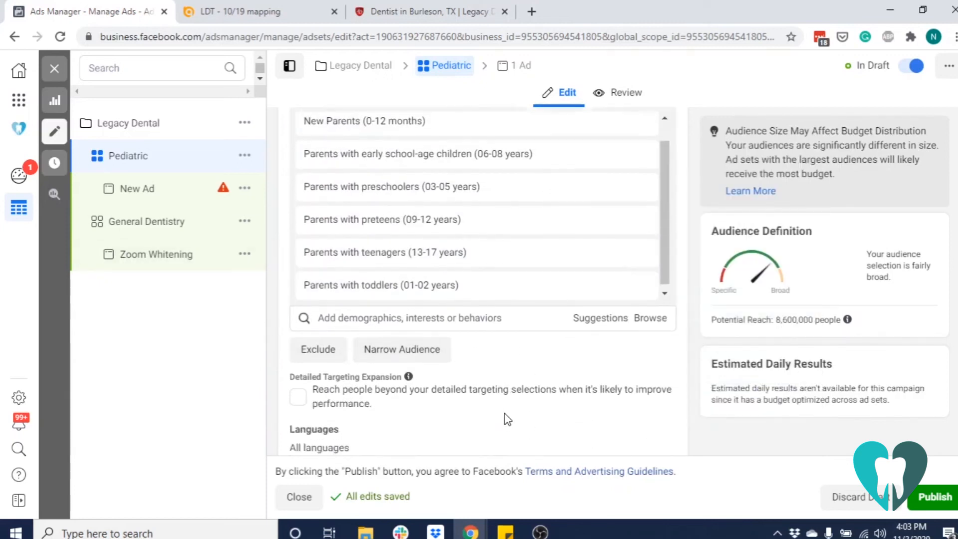
{"action": "scroll", "coordinate": [507, 419], "scroll_direction": "down", "scroll_amount": 1}
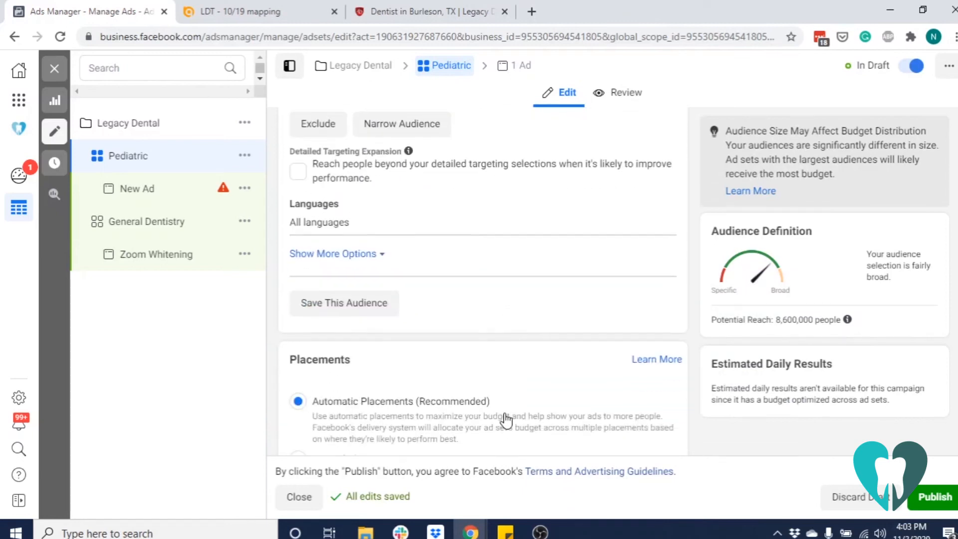
{"action": "scroll", "coordinate": [507, 419], "scroll_direction": "down", "scroll_amount": 2}
{"action": "scroll", "coordinate": [507, 419], "scroll_direction": "down", "scroll_amount": 2}
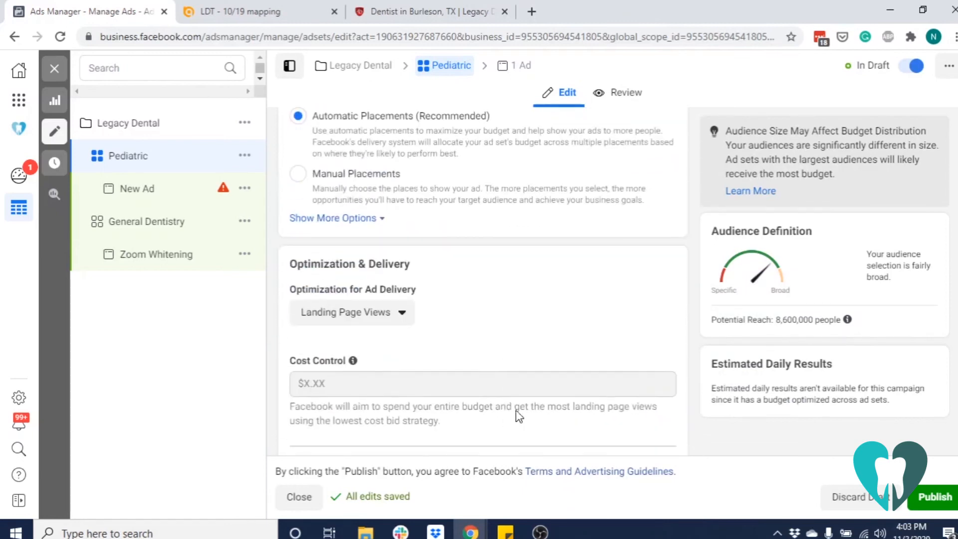
{"action": "left_click", "coordinate": [933, 497]}
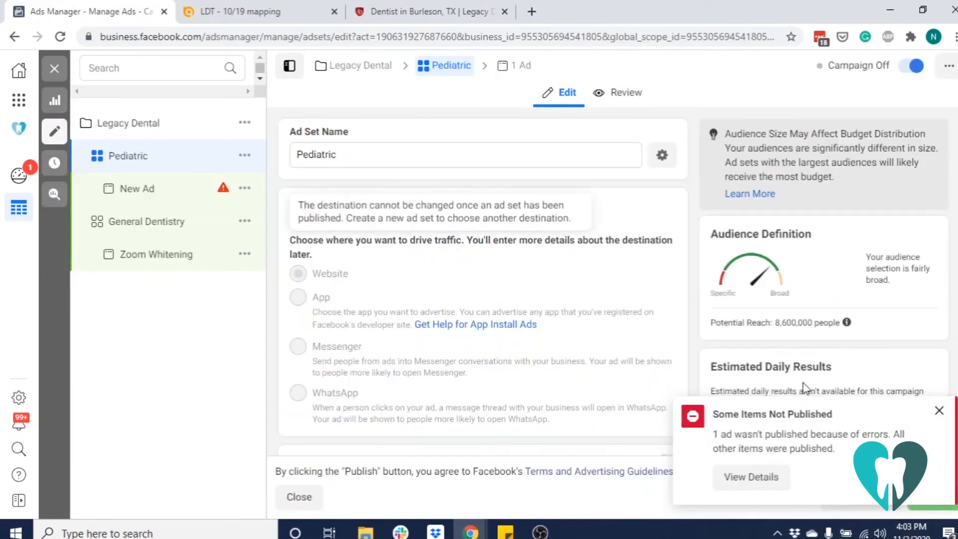
{"action": "left_click", "coordinate": [939, 410]}
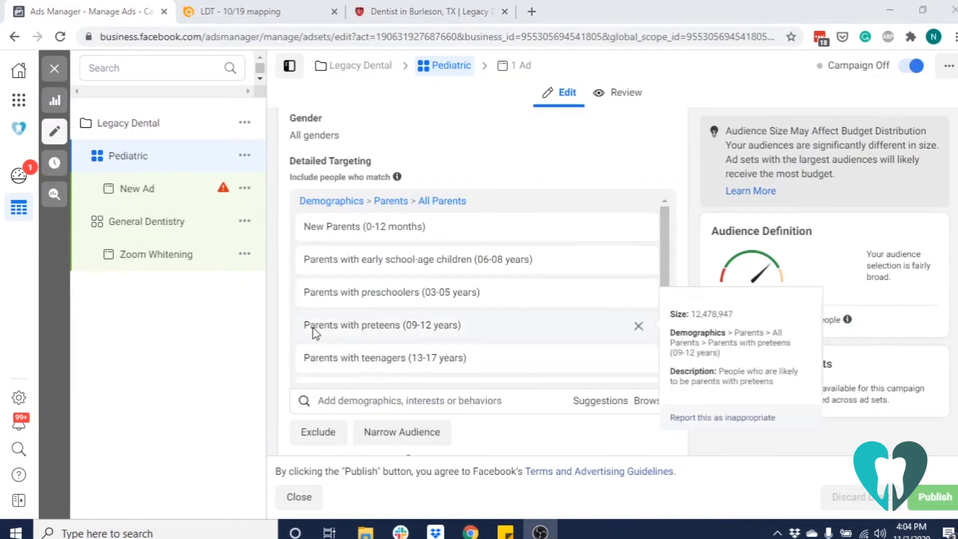
Open the new ad under the Pediatric ad set and rename it Pediatric Ad 1
{"action": "left_click", "coordinate": [160, 200]}
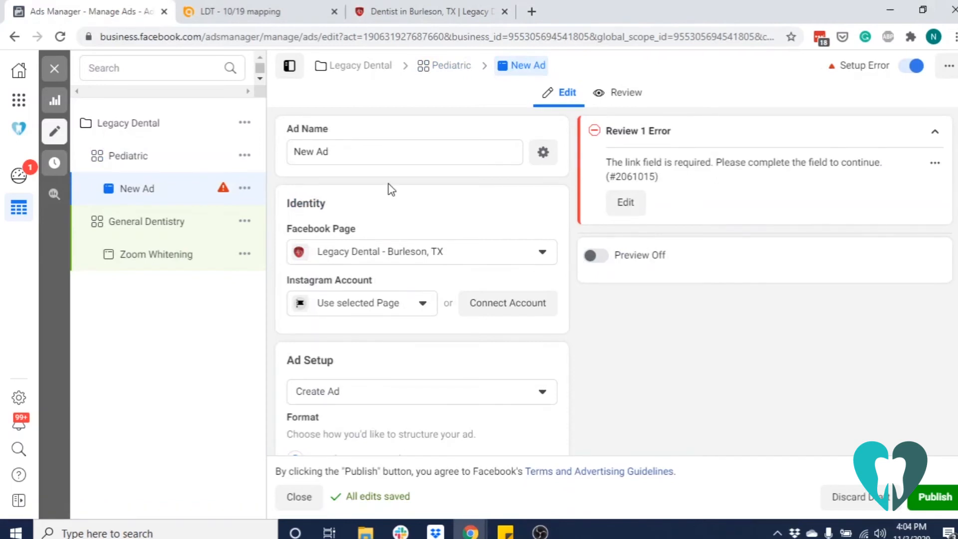
{"action": "left_click_drag", "start_coordinate": [328, 151], "coordinate": [280, 160]}
{"action": "type", "text": "Pediatric Ad"}
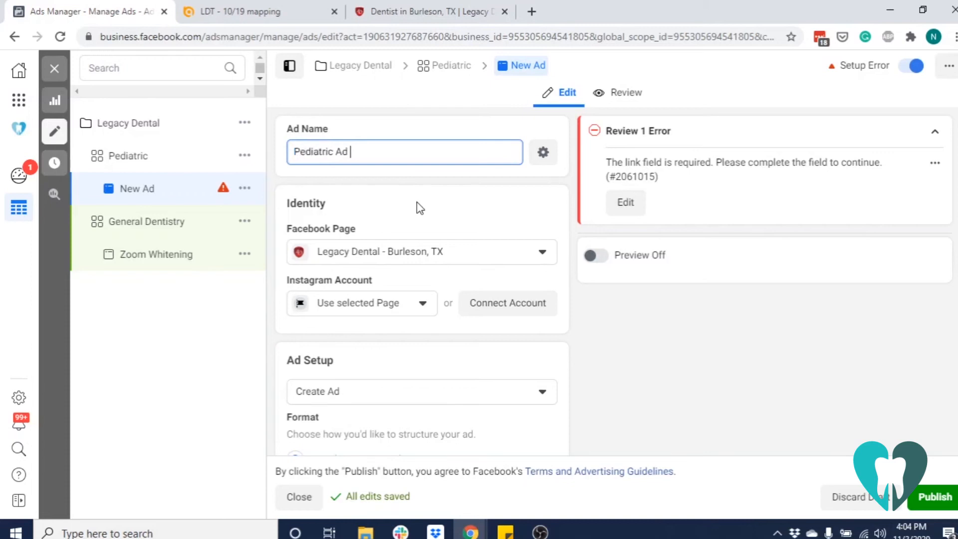
{"action": "scroll", "coordinate": [417, 207], "scroll_direction": "down", "scroll_amount": 2}
{"action": "scroll", "coordinate": [417, 207], "scroll_direction": "up", "scroll_amount": 1}
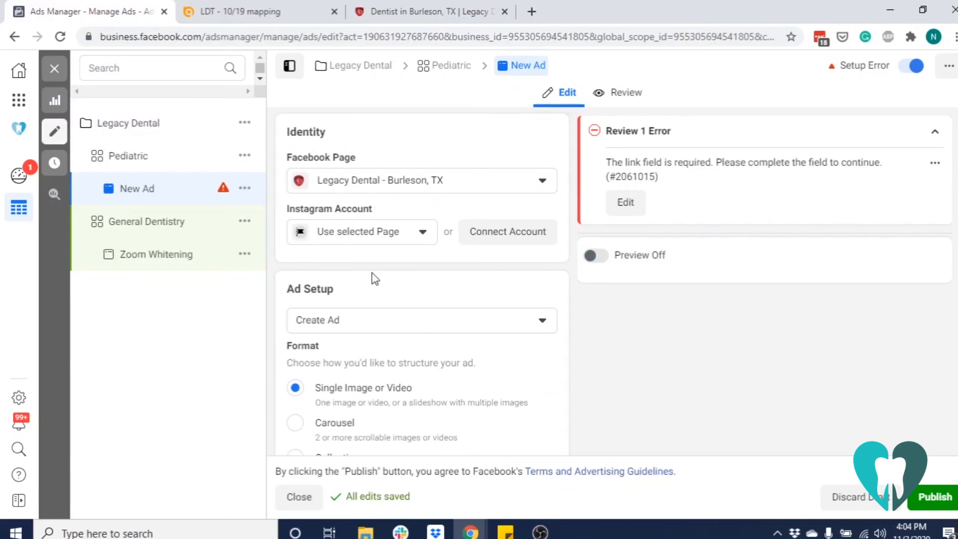
Upload the Pediatric image from The Marketing Box folder and apply it as the ad's media
{"action": "scroll", "coordinate": [375, 278], "scroll_direction": "down", "scroll_amount": 8}
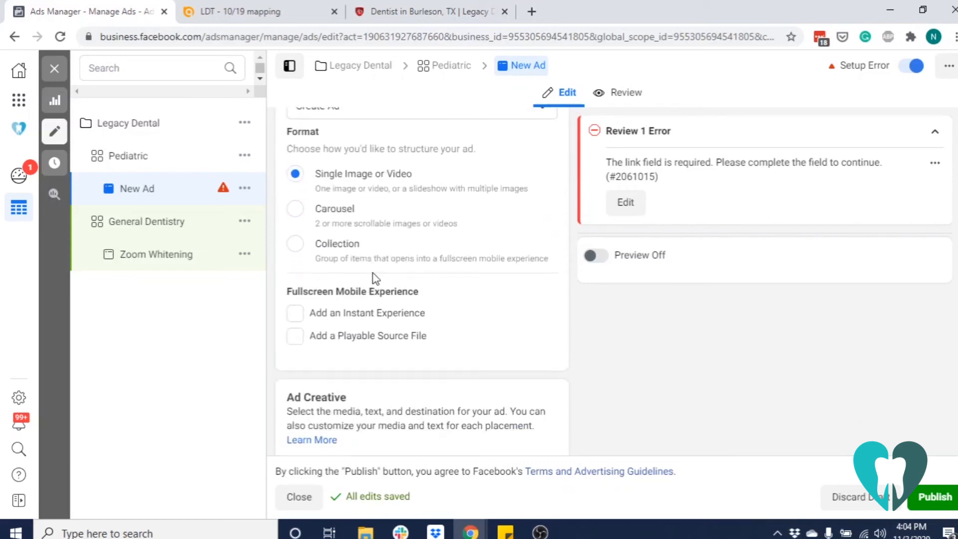
{"action": "scroll", "coordinate": [374, 272], "scroll_direction": "down", "scroll_amount": 2}
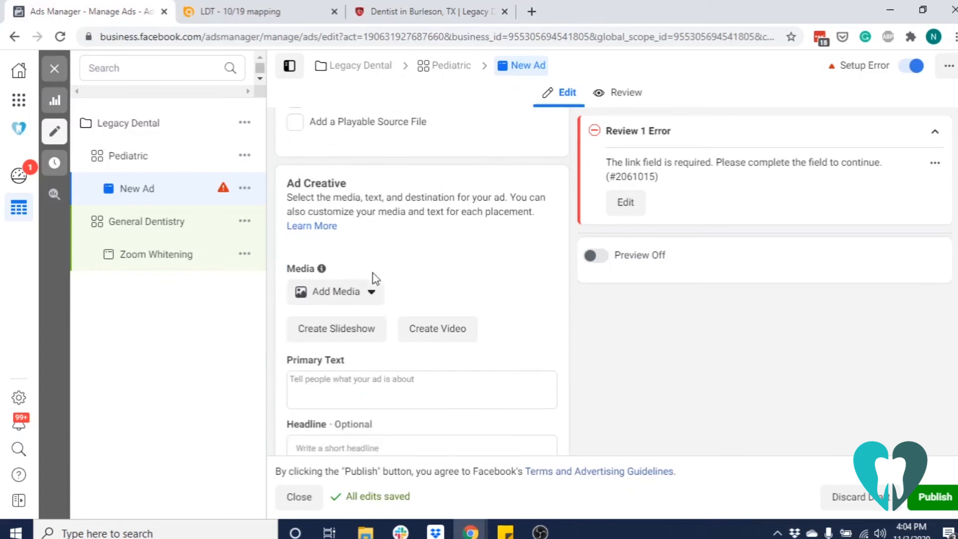
{"action": "left_click", "coordinate": [351, 292]}
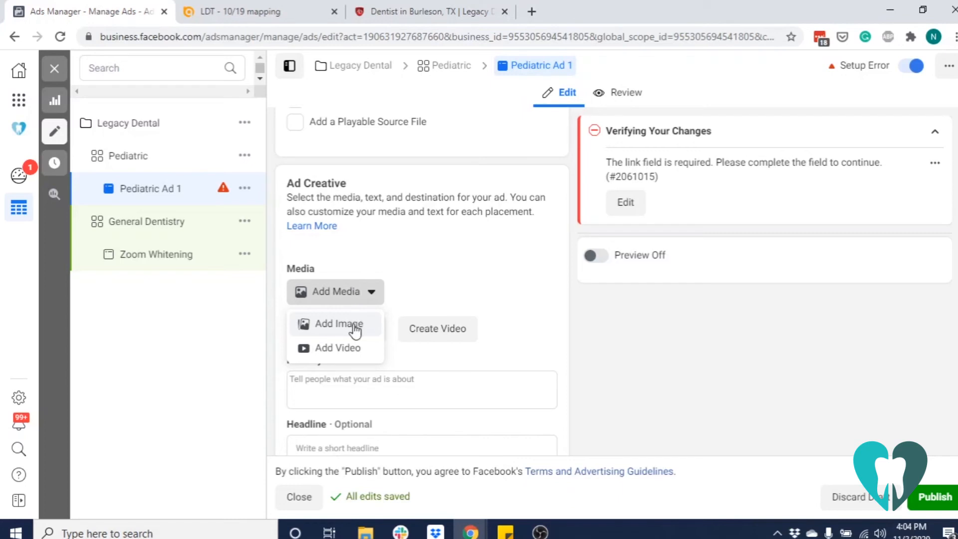
{"action": "left_click", "coordinate": [354, 329]}
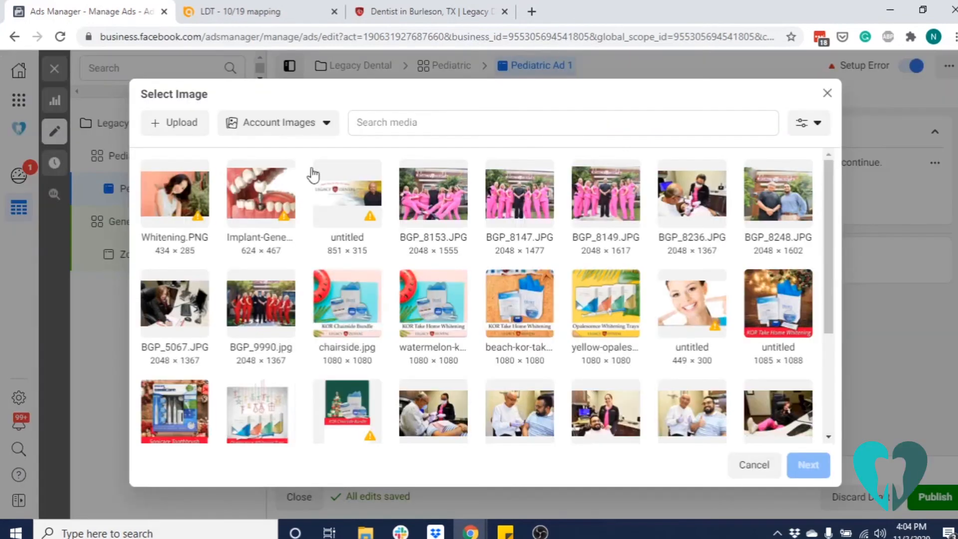
{"action": "left_click", "coordinate": [158, 125]}
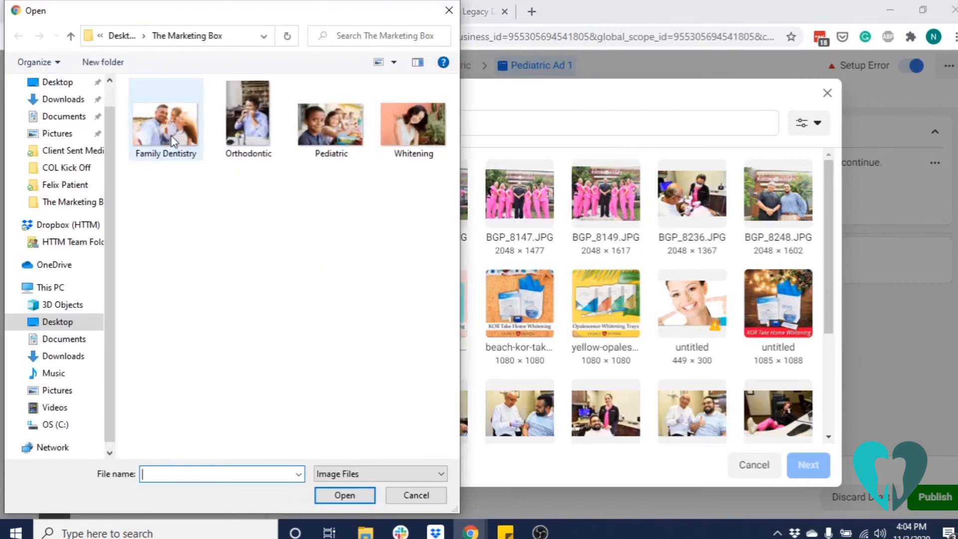
{"action": "left_click", "coordinate": [174, 142]}
{"action": "left_click", "coordinate": [330, 125]}
{"action": "left_click", "coordinate": [349, 495]}
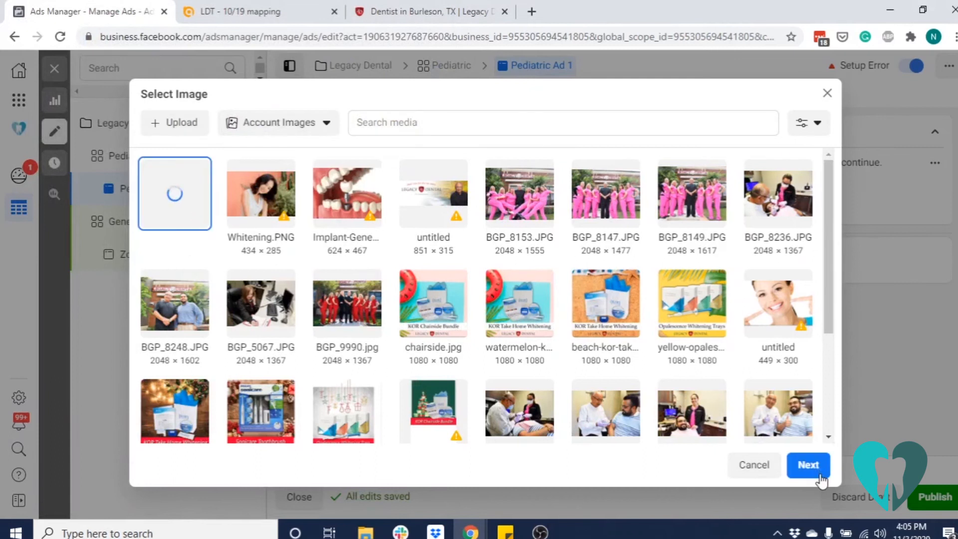
{"action": "left_click", "coordinate": [809, 466]}
{"action": "left_click", "coordinate": [807, 465]}
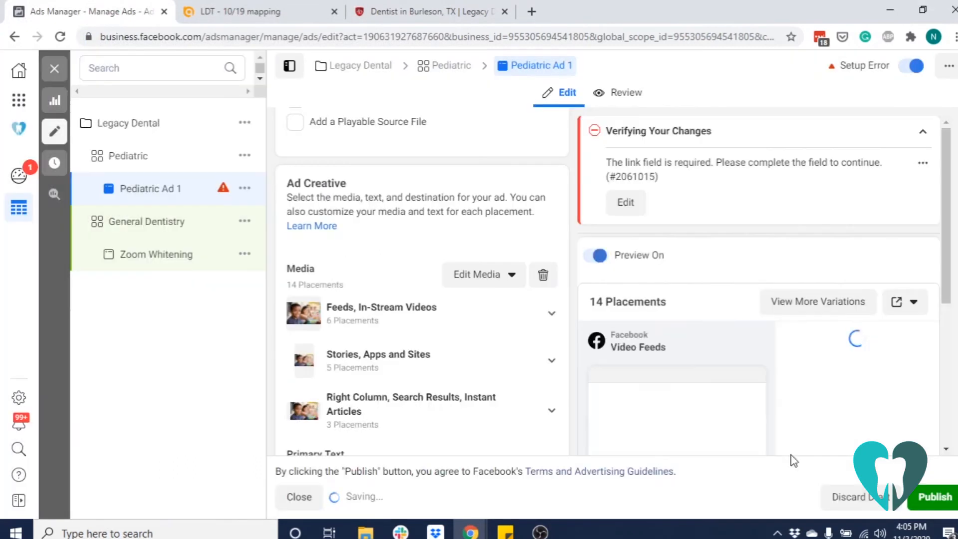
Paste the ad's primary text beginning "Our team of highly-skilled pediatric dental experts are dedicated to providing excellent care"
{"action": "scroll", "coordinate": [426, 316], "scroll_direction": "down", "scroll_amount": 3}
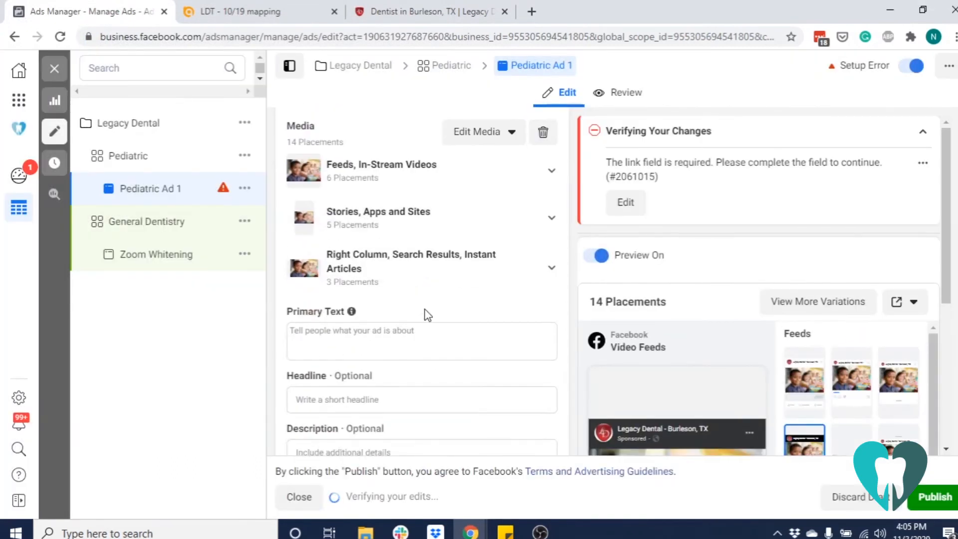
{"action": "left_click", "coordinate": [922, 131]}
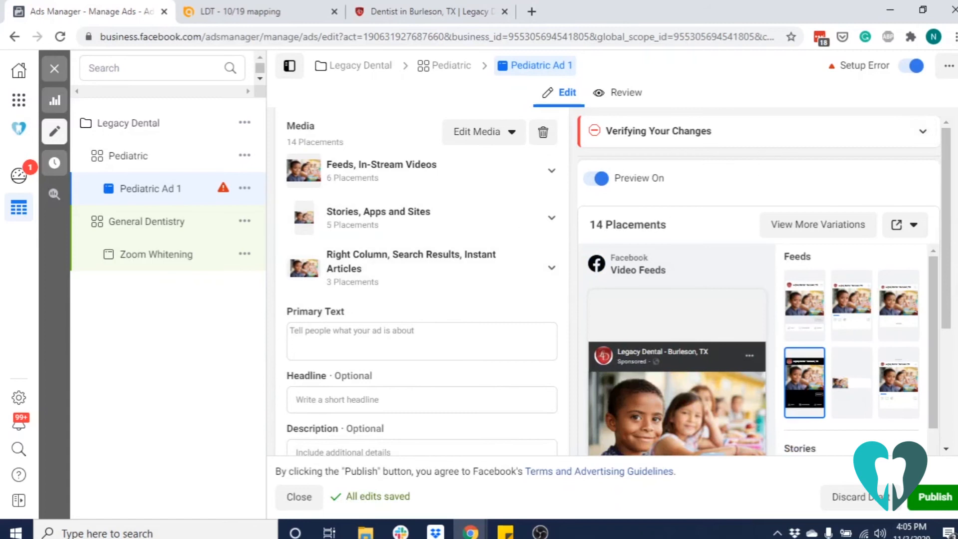
{"action": "scroll", "coordinate": [422, 279], "scroll_direction": "down", "scroll_amount": 3}
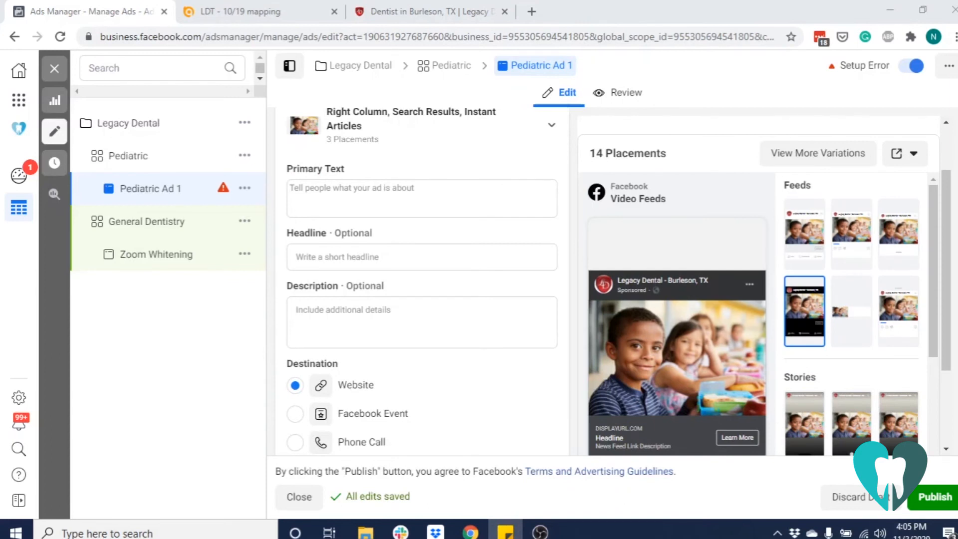
{"action": "left_click", "coordinate": [335, 212]}
{"action": "type", "text": "Our team of highly-skilled pediatric dental experts are dedicated to providing excellent care with the latest technologies to ensure that your little one maintains a healthy, happy smile. We offer a wide range of services and help you find the most suitable treatments for your child's dental needs. Contact us today to learn more about our services!"}
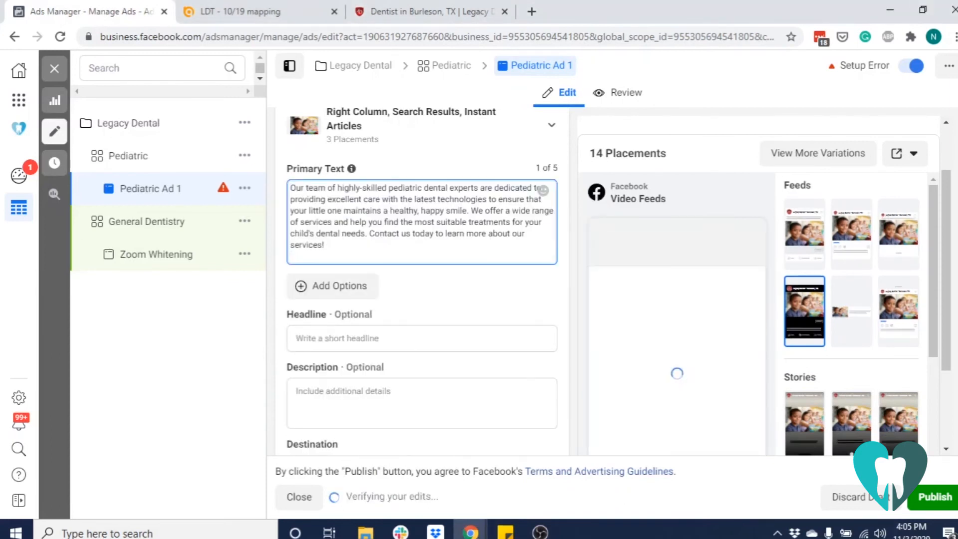
{"action": "left_click", "coordinate": [342, 339]}
{"action": "scroll", "coordinate": [343, 344], "scroll_direction": "down", "scroll_amount": 5}
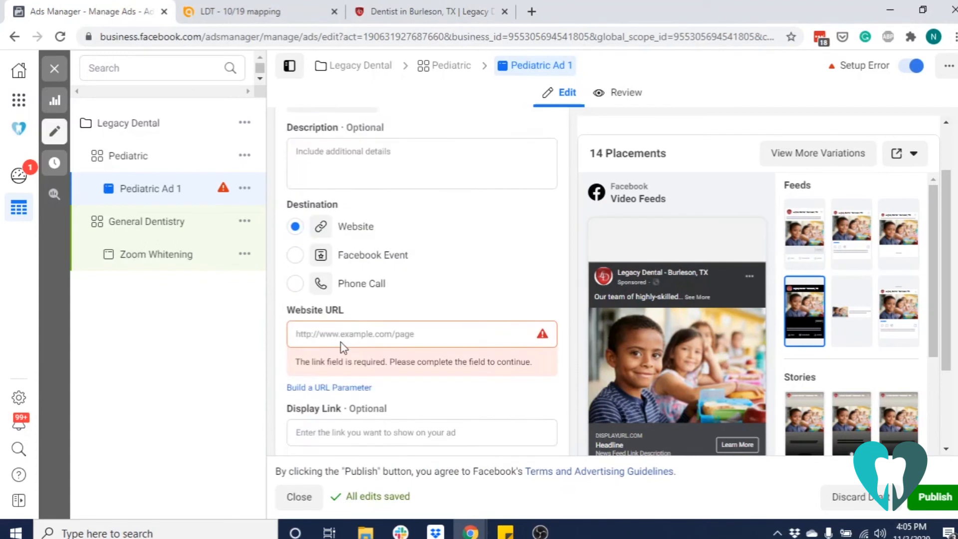
{"action": "left_click", "coordinate": [341, 343]}
{"action": "scroll", "coordinate": [343, 344], "scroll_direction": "down", "scroll_amount": 2}
{"action": "left_click", "coordinate": [418, 16]}
{"action": "left_click", "coordinate": [129, 36]}
{"action": "right_click", "coordinate": [140, 37]}
{"action": "left_click", "coordinate": [237, 116]}
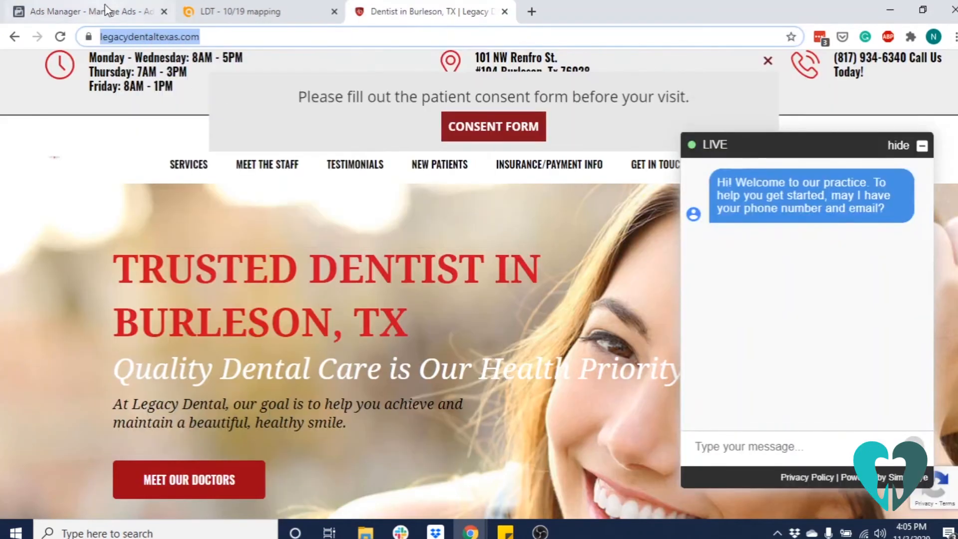
{"action": "left_click", "coordinate": [90, 11]}
{"action": "key", "text": "ctrl+v"}
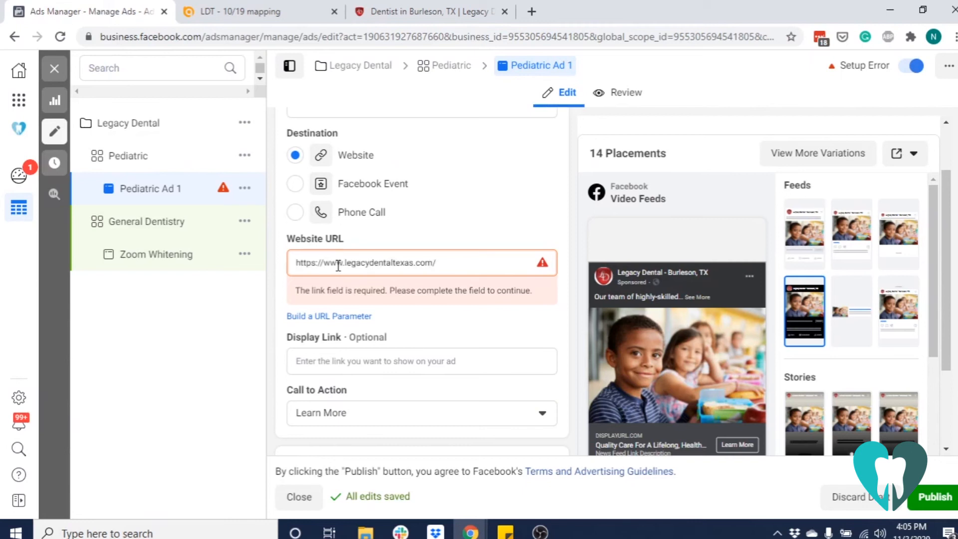
Check the rest of Pediatric Ad 1's settings and its preview, then publish the ad
{"action": "scroll", "coordinate": [337, 265], "scroll_direction": "down", "scroll_amount": 3}
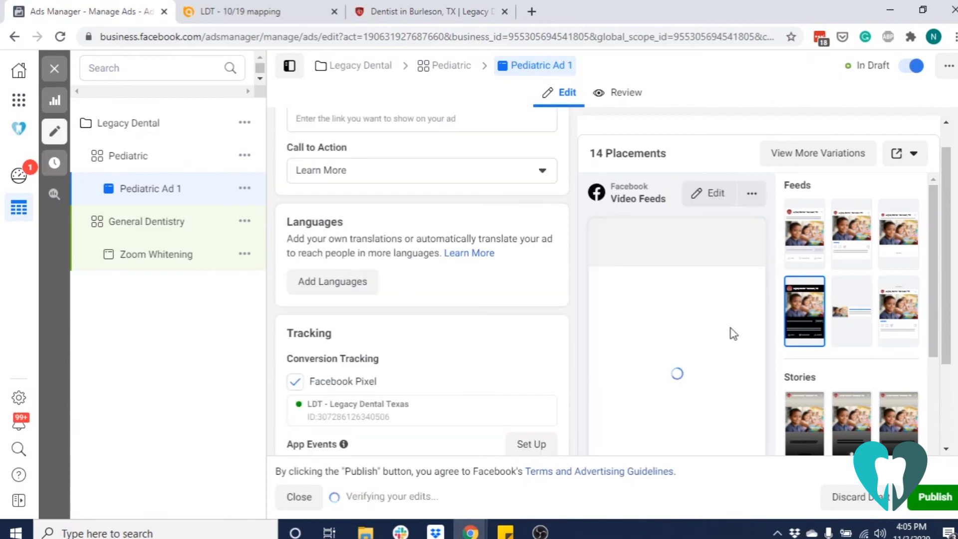
{"action": "scroll", "coordinate": [733, 334], "scroll_direction": "down", "scroll_amount": 2}
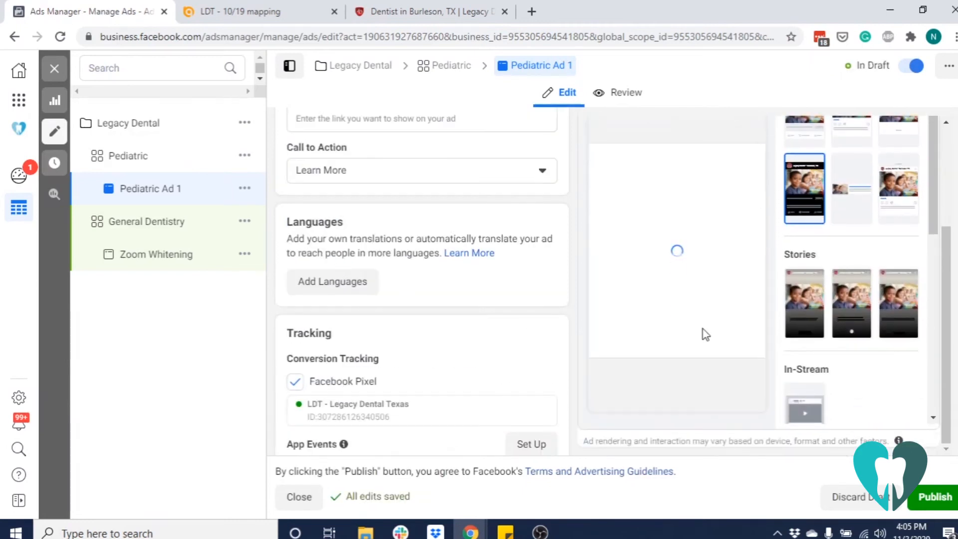
{"action": "left_click", "coordinate": [945, 505]}
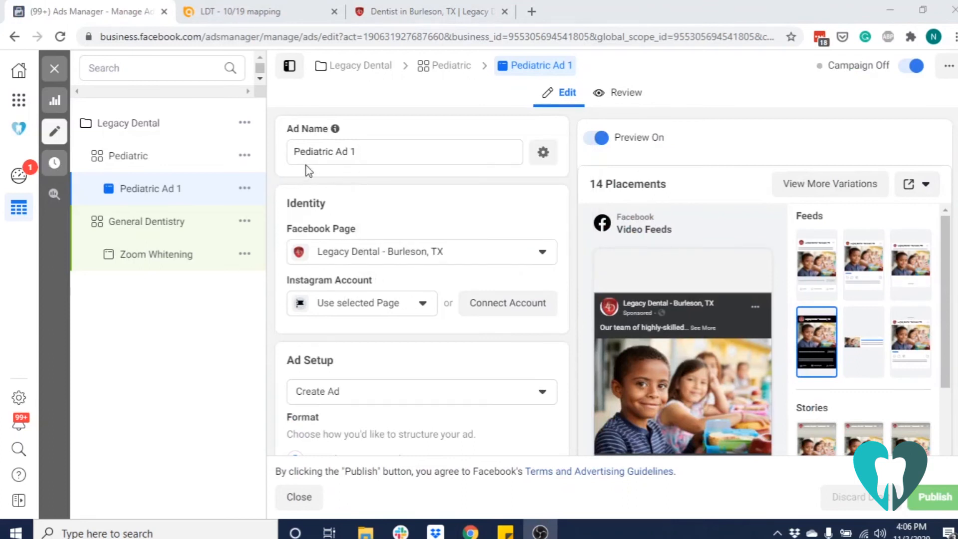
Create a new ad set in the Legacy Dental campaign and name it Orthodontics
{"action": "left_click", "coordinate": [246, 129]}
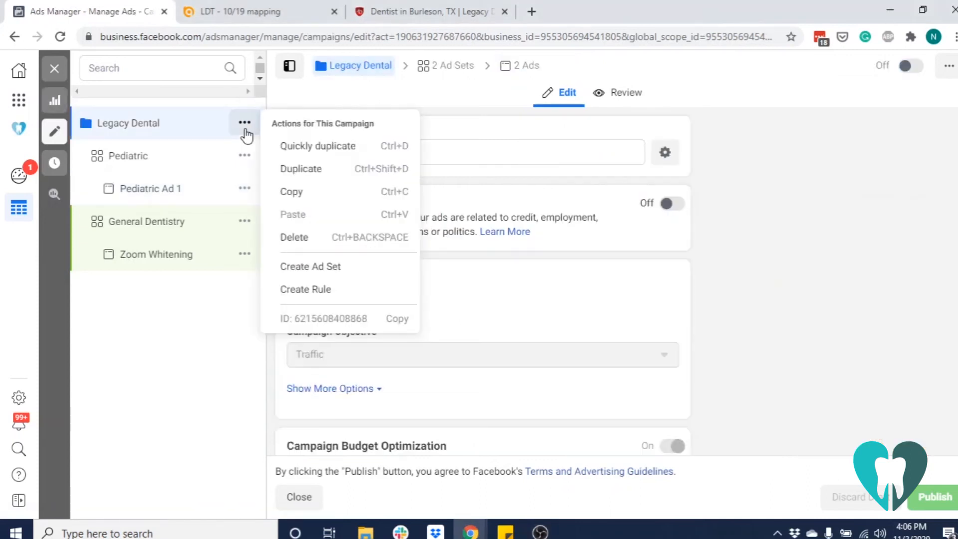
{"action": "left_click", "coordinate": [356, 272]}
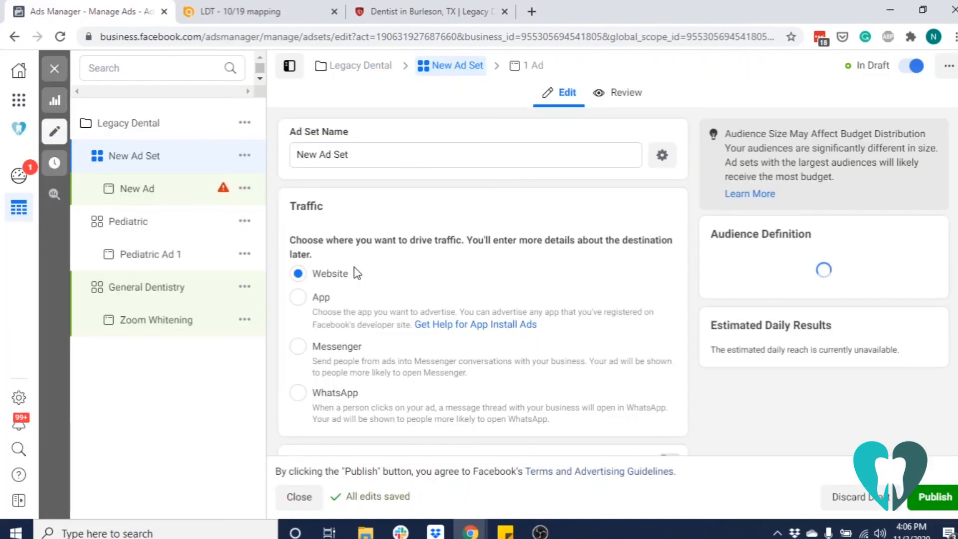
{"action": "left_click_drag", "start_coordinate": [380, 156], "coordinate": [277, 157]}
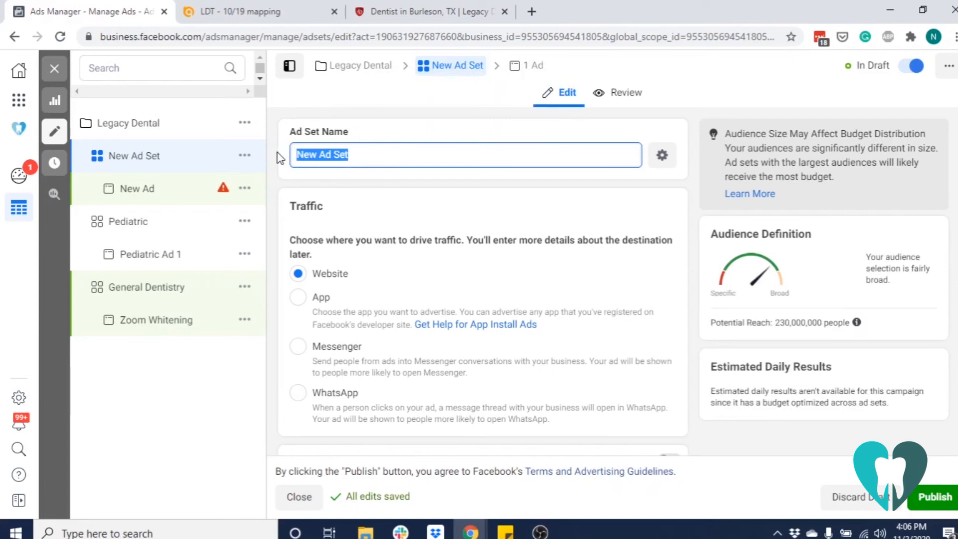
{"action": "type", "text": "Orthodontics"}
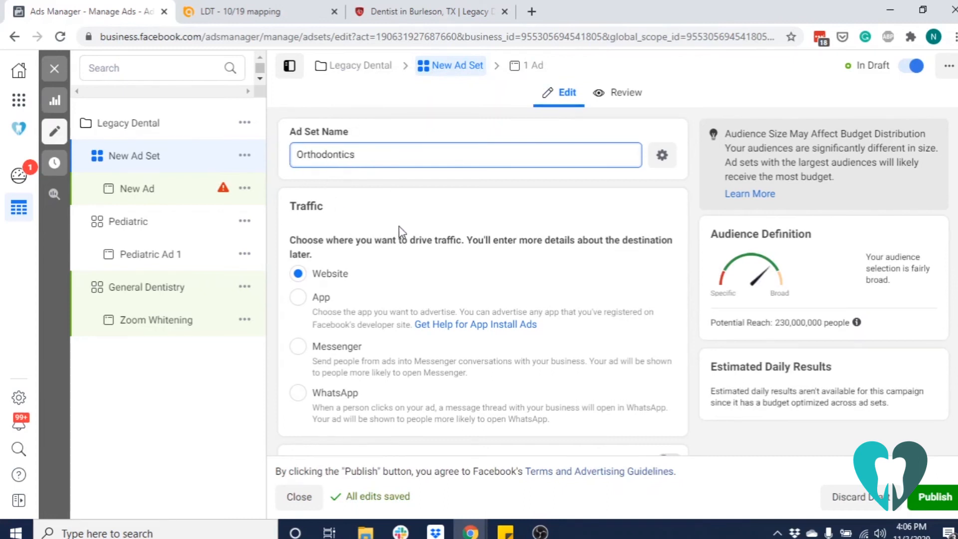
Set the Orthodontics ad set's audience age range to 25 through 54
{"action": "scroll", "coordinate": [399, 232], "scroll_direction": "down", "scroll_amount": 10}
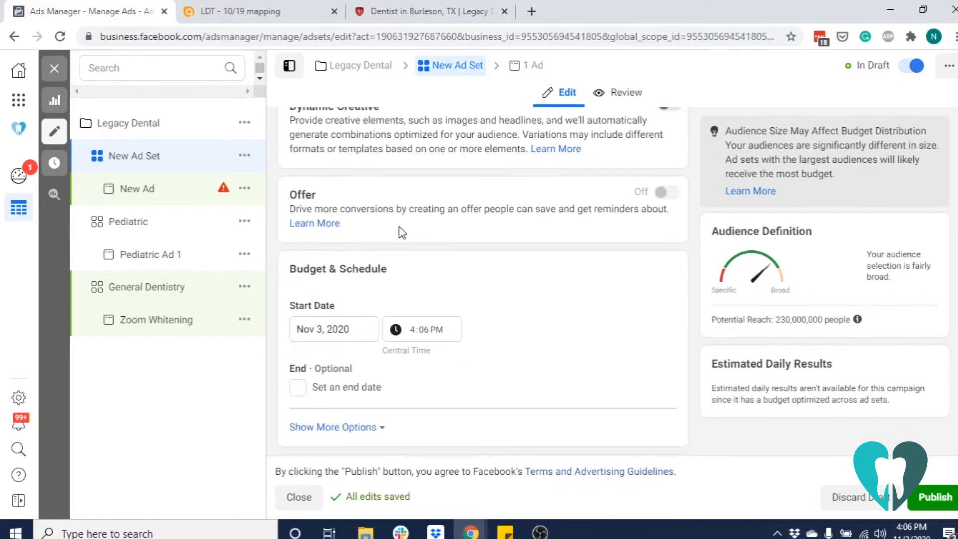
{"action": "scroll", "coordinate": [401, 232], "scroll_direction": "down", "scroll_amount": 6}
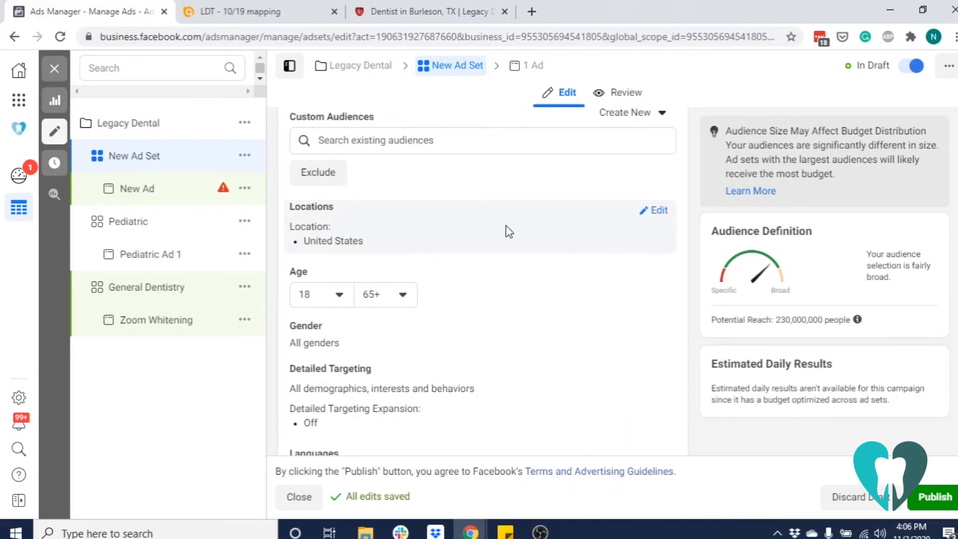
{"action": "scroll", "coordinate": [509, 231], "scroll_direction": "down", "scroll_amount": 2}
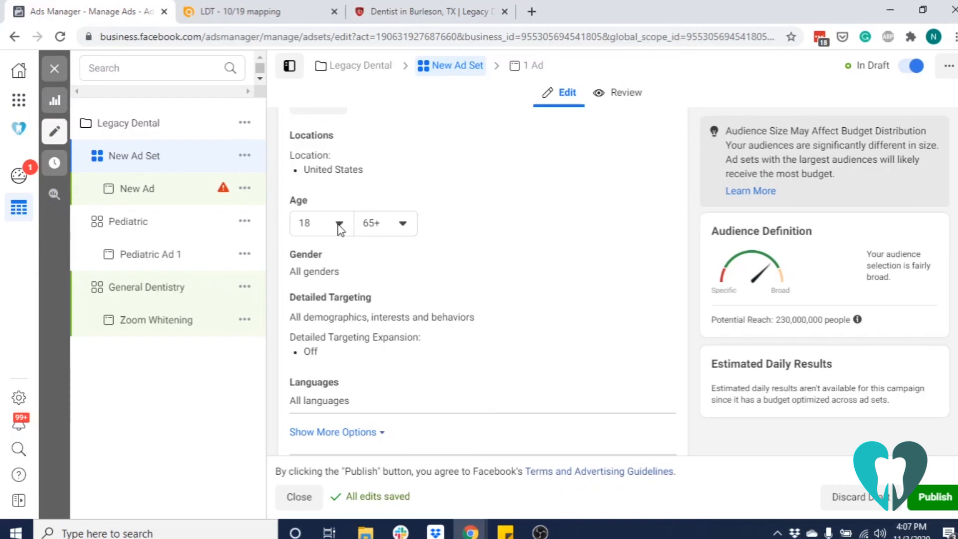
{"action": "left_click", "coordinate": [340, 225]}
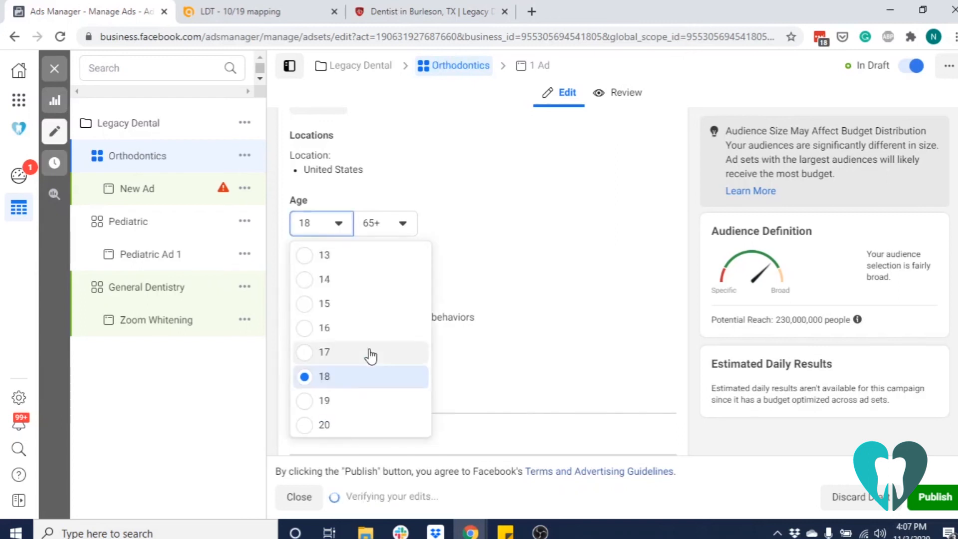
{"action": "scroll", "coordinate": [368, 369], "scroll_direction": "down", "scroll_amount": 3}
{"action": "left_click", "coordinate": [375, 410]}
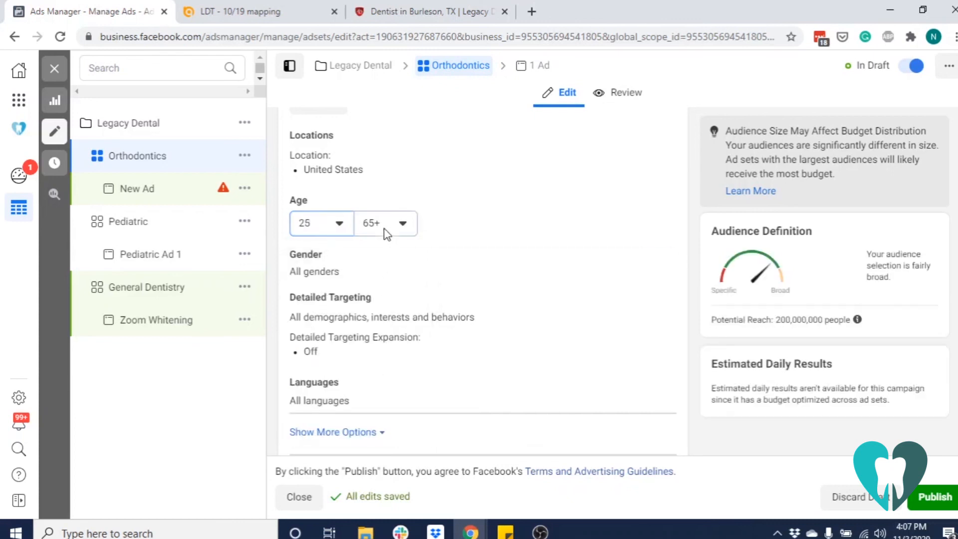
{"action": "left_click", "coordinate": [388, 226]}
{"action": "scroll", "coordinate": [432, 356], "scroll_direction": "up", "scroll_amount": 4}
{"action": "left_click", "coordinate": [420, 352]}
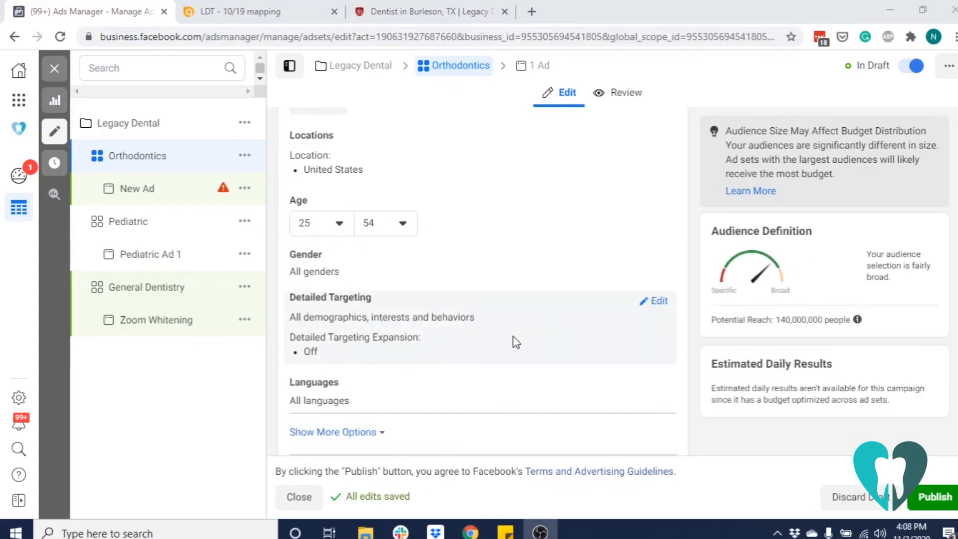
Add the Invisible Braces interest to the Orthodontics ad set's detailed targeting
{"action": "left_click", "coordinate": [655, 301]}
{"action": "left_click", "coordinate": [403, 338]}
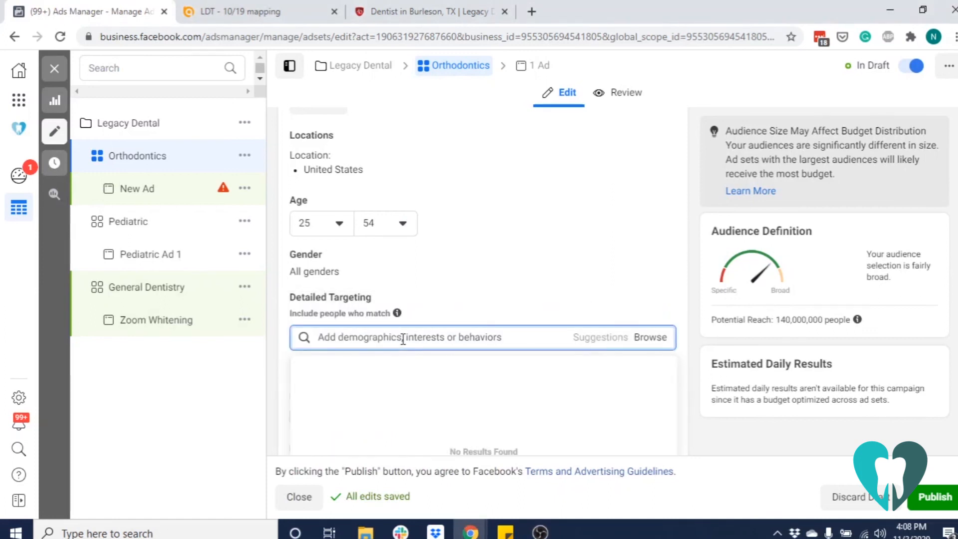
{"action": "scroll", "coordinate": [551, 305], "scroll_direction": "down", "scroll_amount": 3}
{"action": "type", "text": "int"}
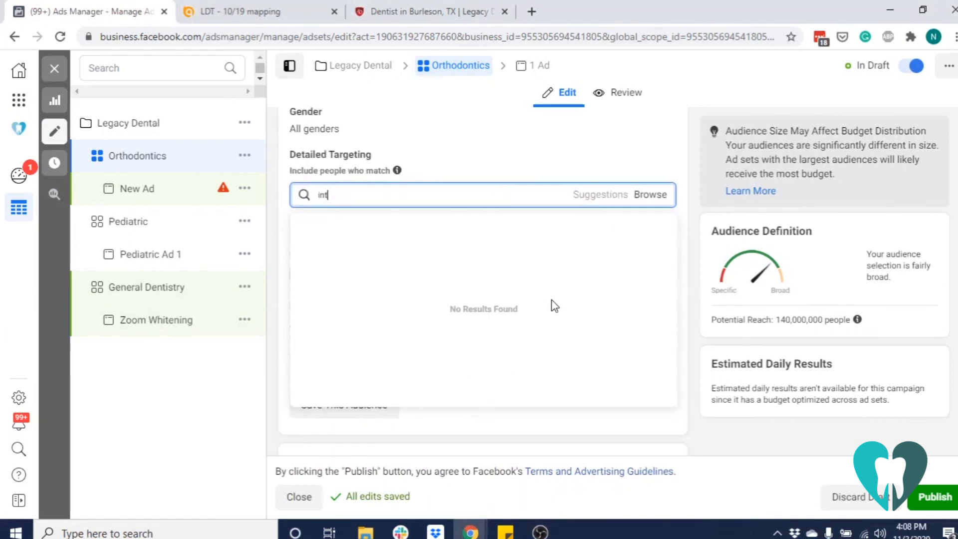
{"action": "key", "text": "BackSpace"}
{"action": "key", "text": "BackSpace"}
{"action": "type", "text": "invisible braces"}
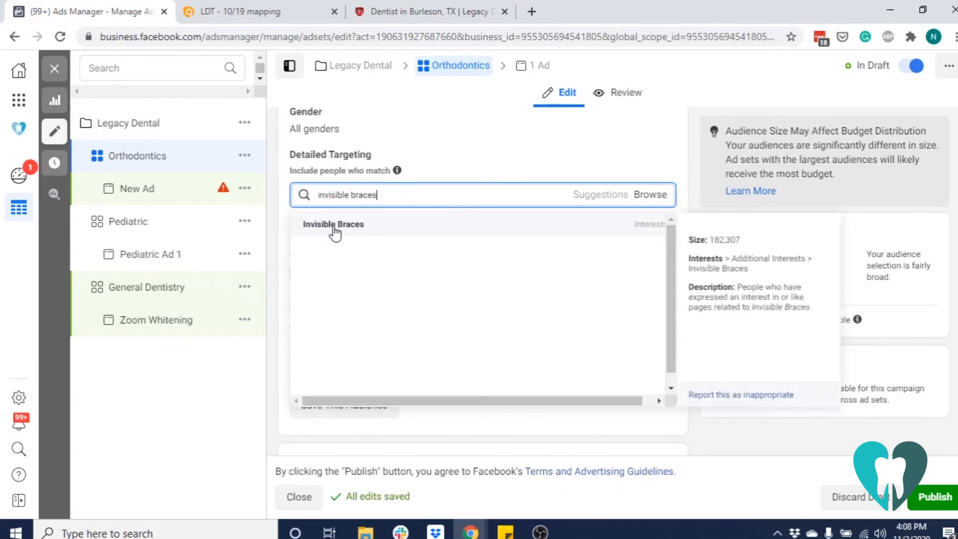
{"action": "left_click", "coordinate": [333, 225]}
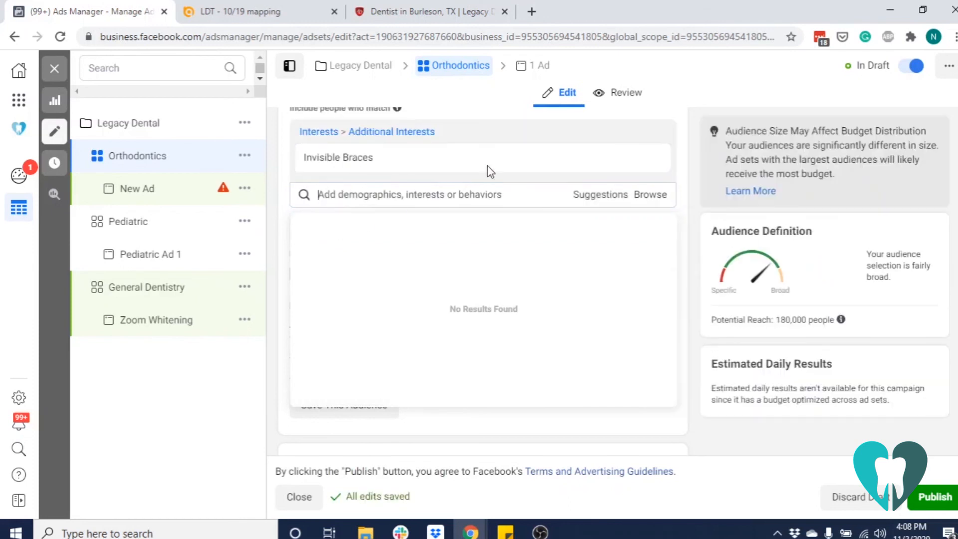
{"action": "left_click", "coordinate": [678, 164]}
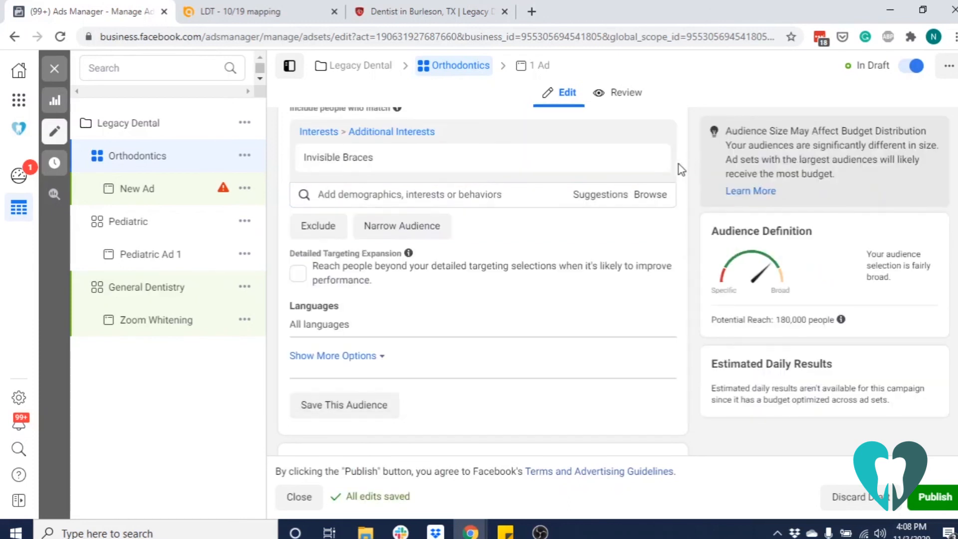
{"action": "scroll", "coordinate": [642, 270], "scroll_direction": "down", "scroll_amount": 8}
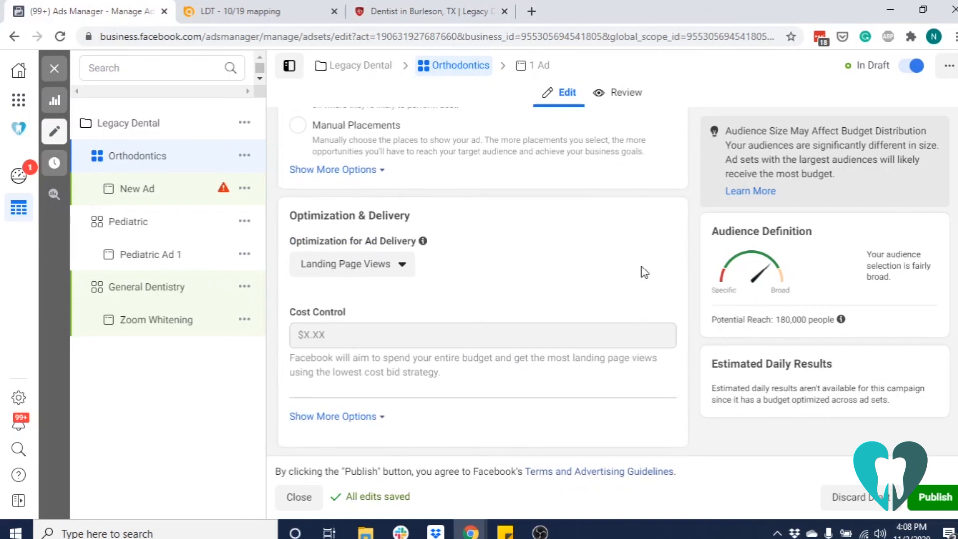
Open the new ad under the Orthodontics ad set and rename it Invisalign
{"action": "left_click", "coordinate": [154, 195]}
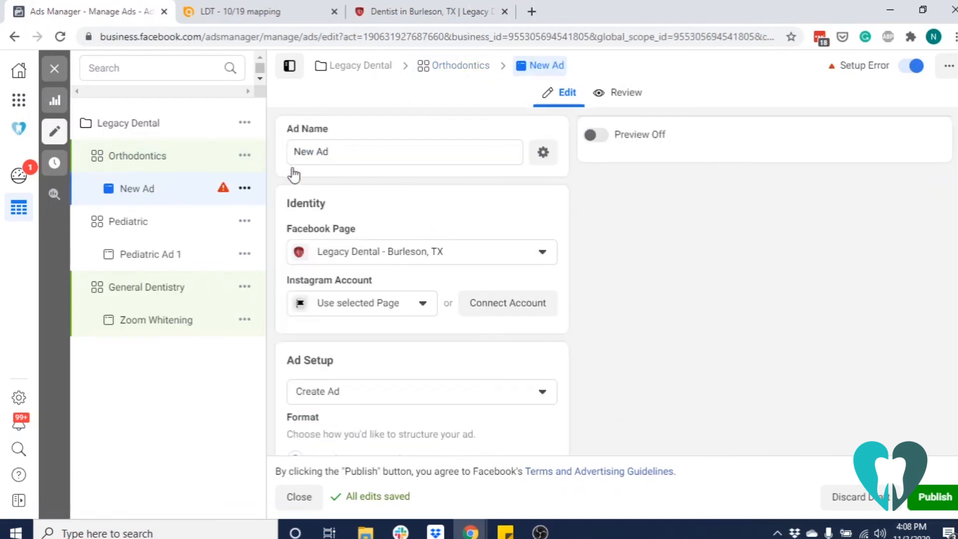
{"action": "triple_click", "coordinate": [379, 149]}
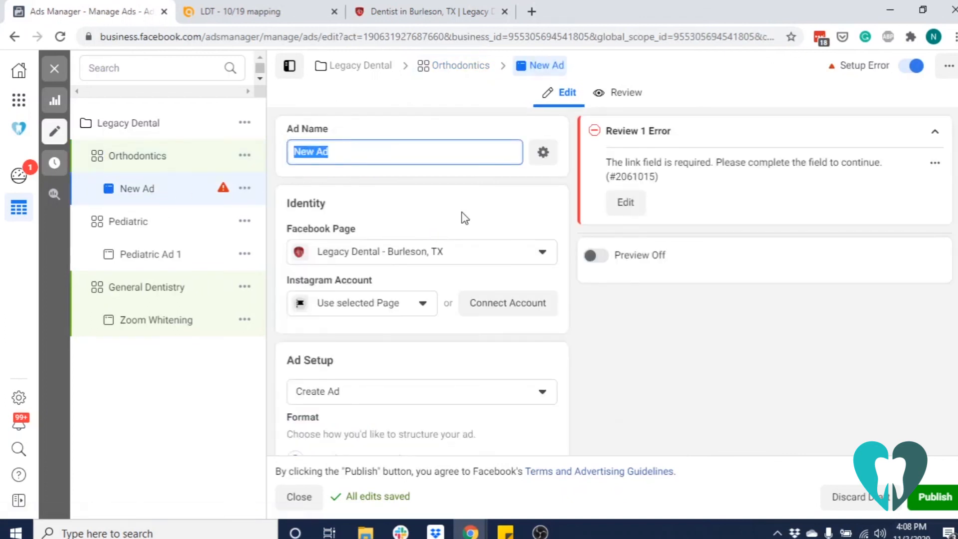
{"action": "type", "text": "Invisalign"}
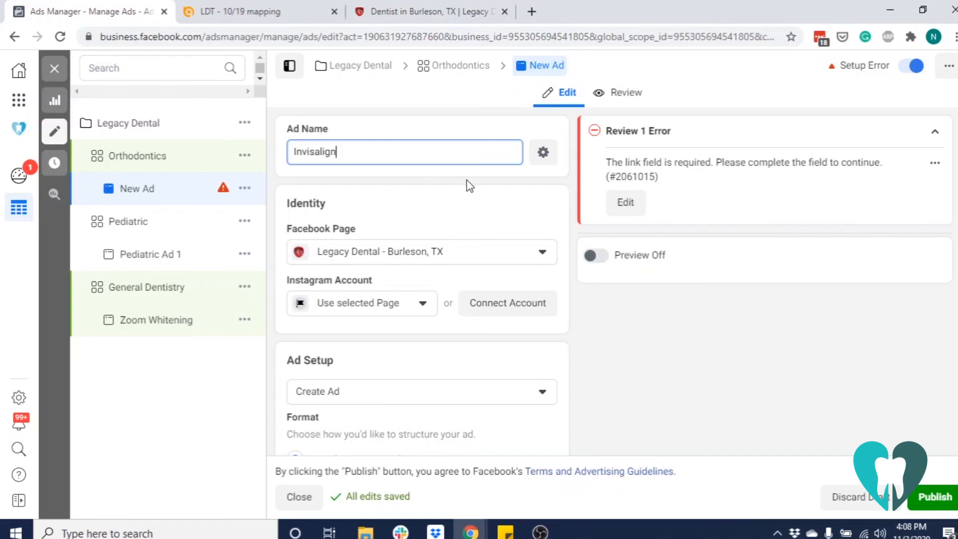
Upload the Orthodontic image from The Marketing Box folder and apply it as the Invisalign ad's media
{"action": "scroll", "coordinate": [486, 197], "scroll_direction": "down", "scroll_amount": 1}
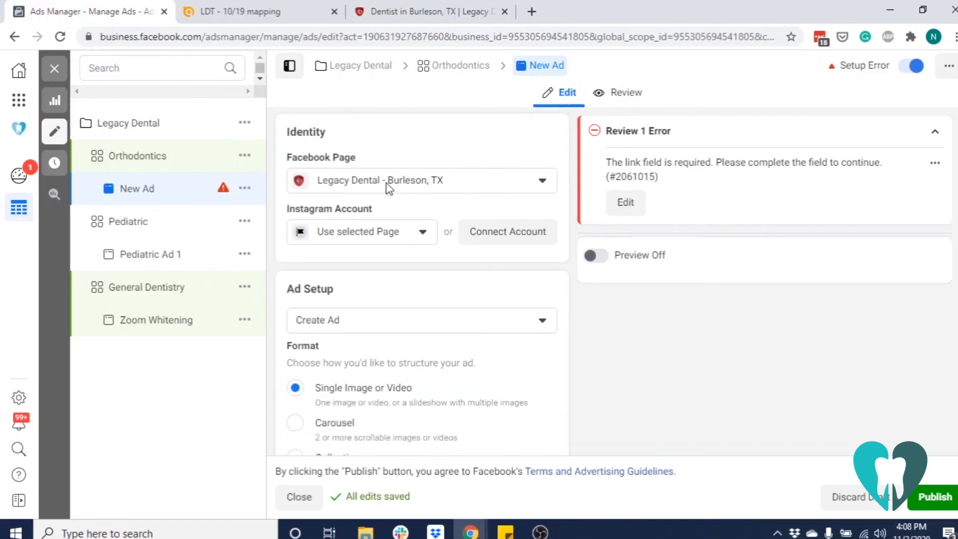
{"action": "scroll", "coordinate": [399, 282], "scroll_direction": "down", "scroll_amount": 2}
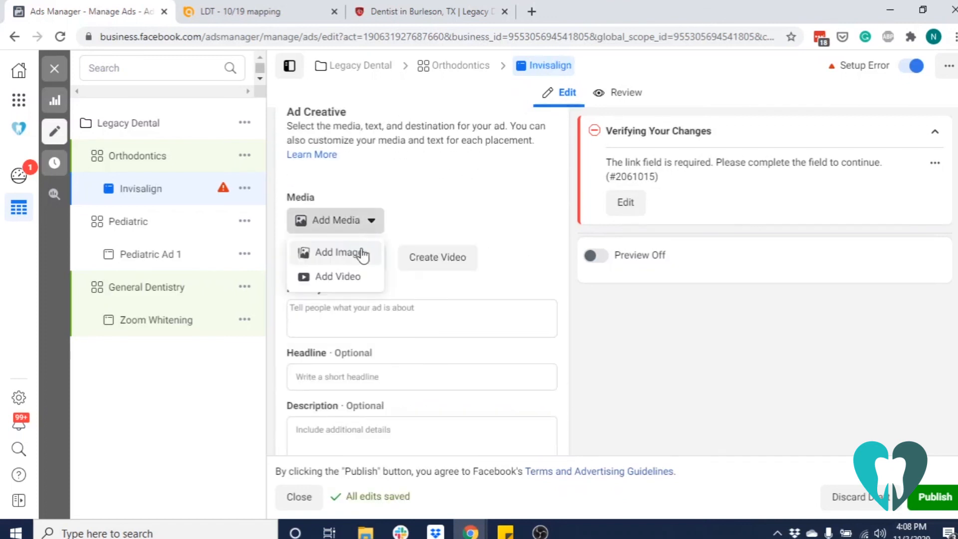
{"action": "left_click", "coordinate": [360, 252]}
{"action": "left_click", "coordinate": [190, 131]}
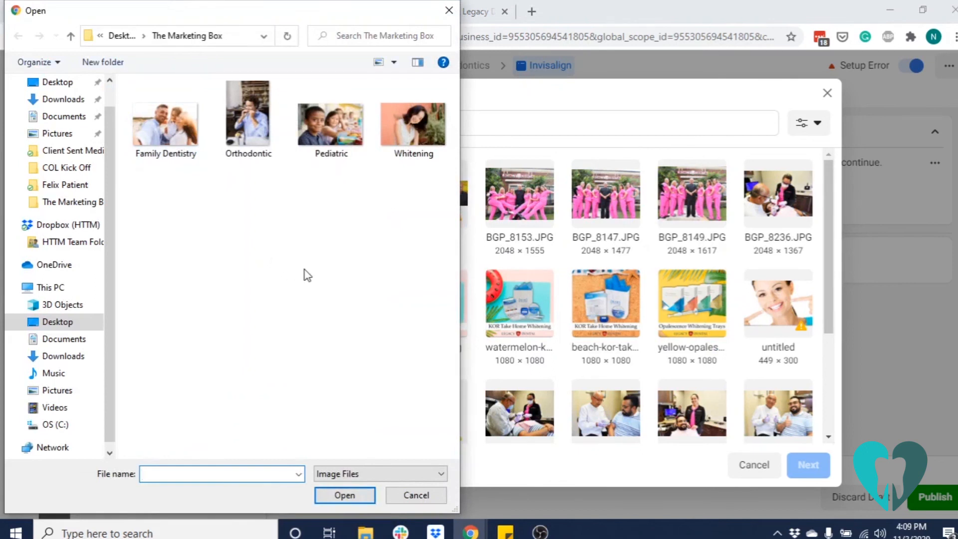
{"action": "left_click", "coordinate": [251, 119]}
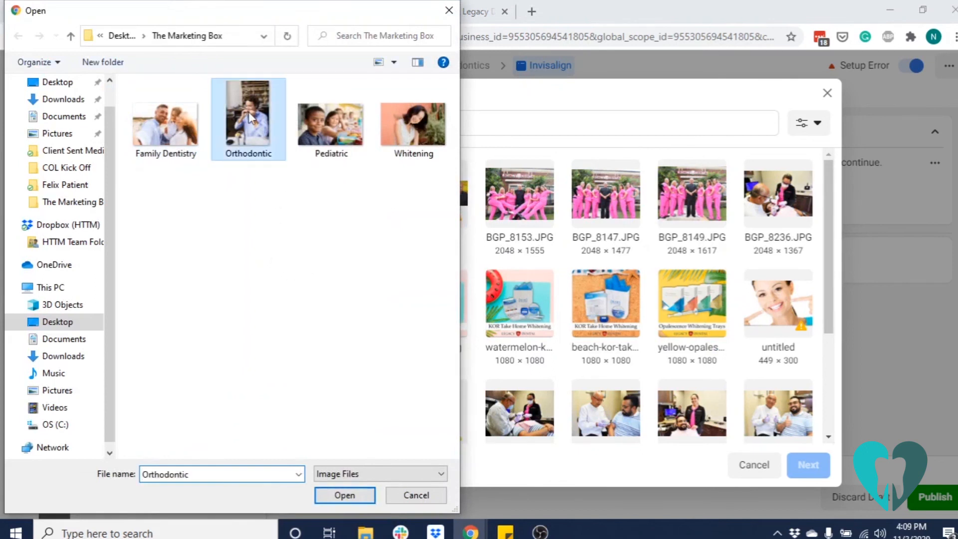
{"action": "left_click", "coordinate": [351, 494]}
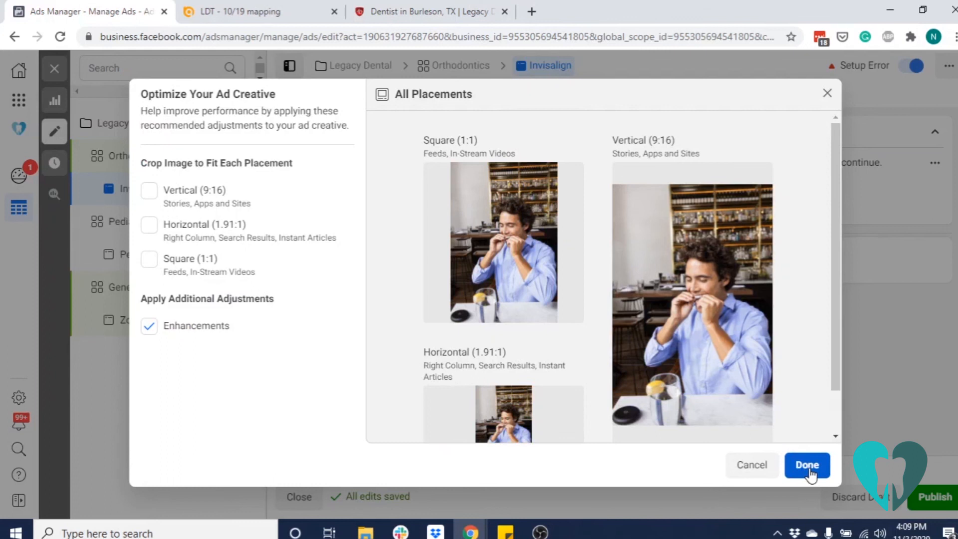
{"action": "left_click", "coordinate": [806, 465]}
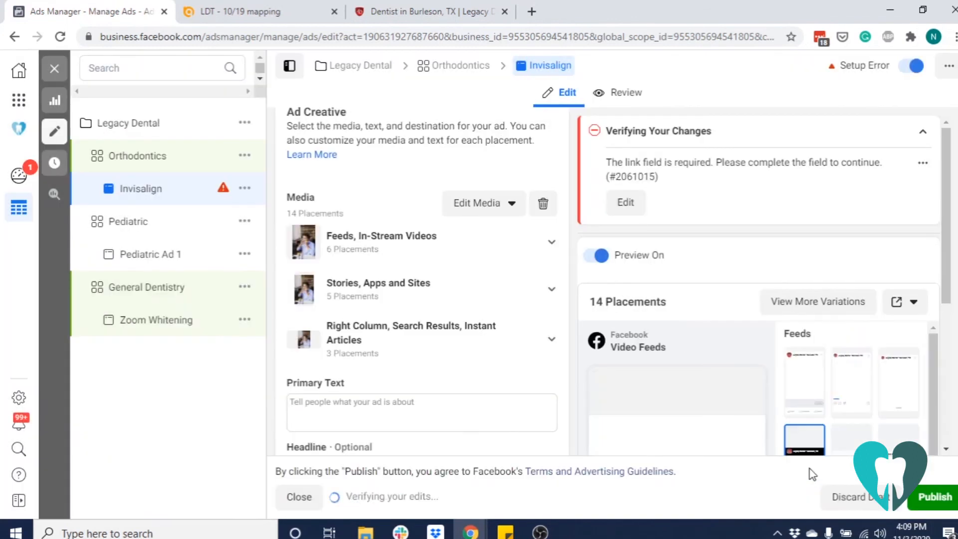
Paste the prepared primary text beginning "Invisalign® clear aligner are comfortable, virtually invisible" into the ad
{"action": "scroll", "coordinate": [467, 340], "scroll_direction": "down", "scroll_amount": 4}
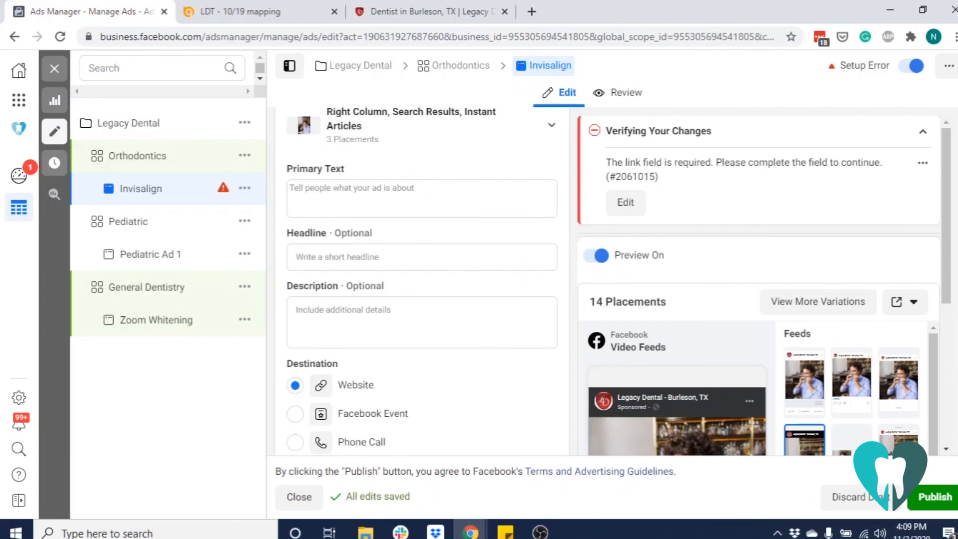
{"action": "key", "text": "alt+Tab"}
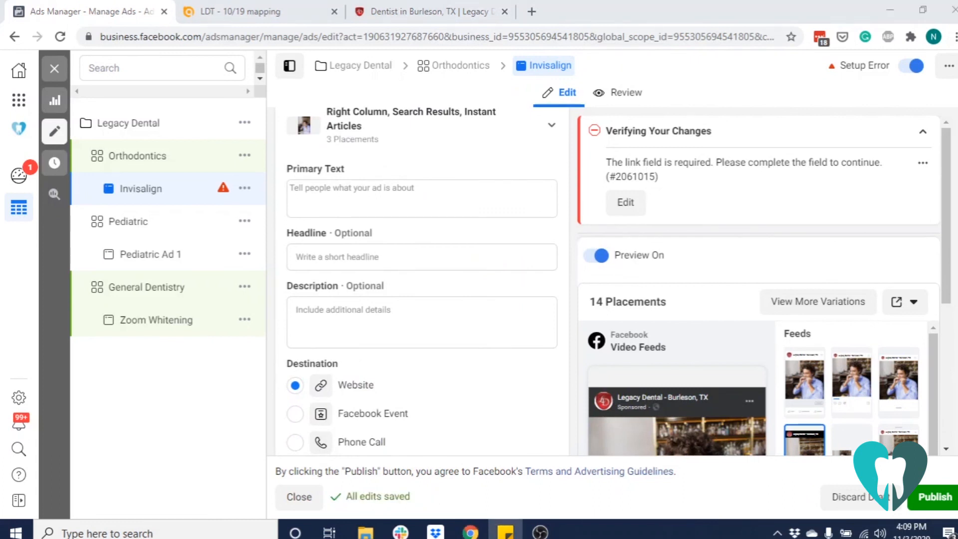
{"action": "key", "text": "alt+Tab"}
{"action": "left_click", "coordinate": [329, 202]}
{"action": "right_click", "coordinate": [327, 200]}
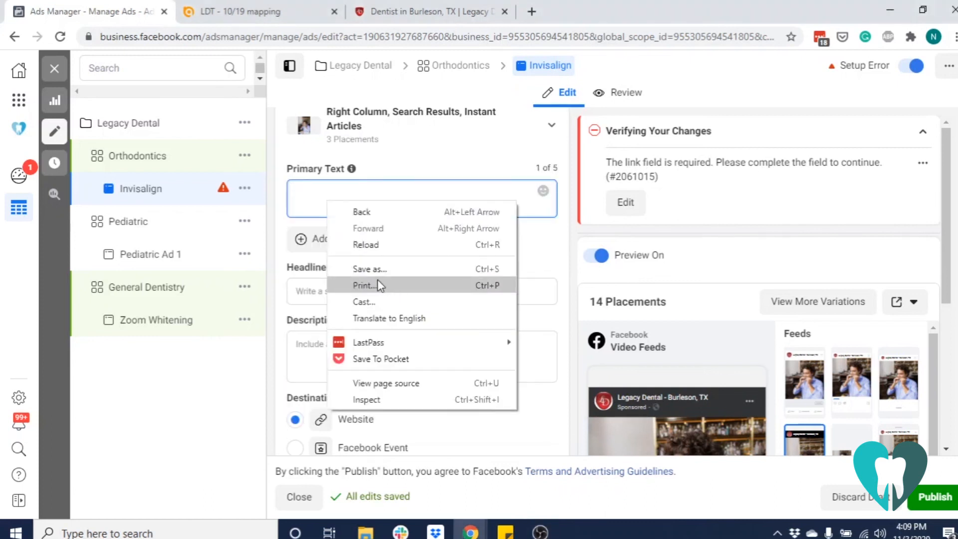
{"action": "left_click", "coordinate": [321, 199]}
{"action": "type", "text": "Invisalign® clear aligner are comfortable, virtually invisible, and, best of all, removable so you can continue to eat all of your favorite foods. Call us to schedule your consultation today!"}
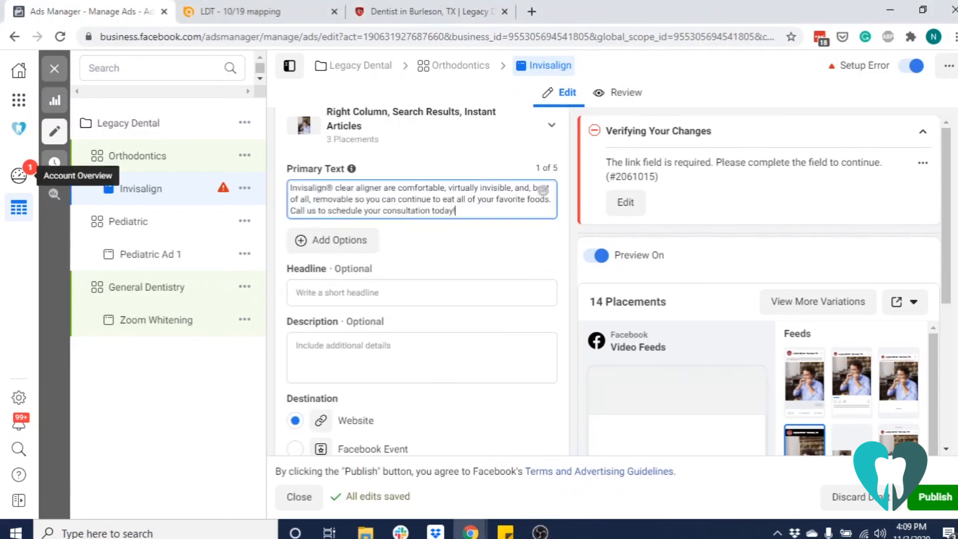
Copy the prepared headline from the notes and paste it as the Invisalign ad's headline
{"action": "key", "text": "alt+Tab"}
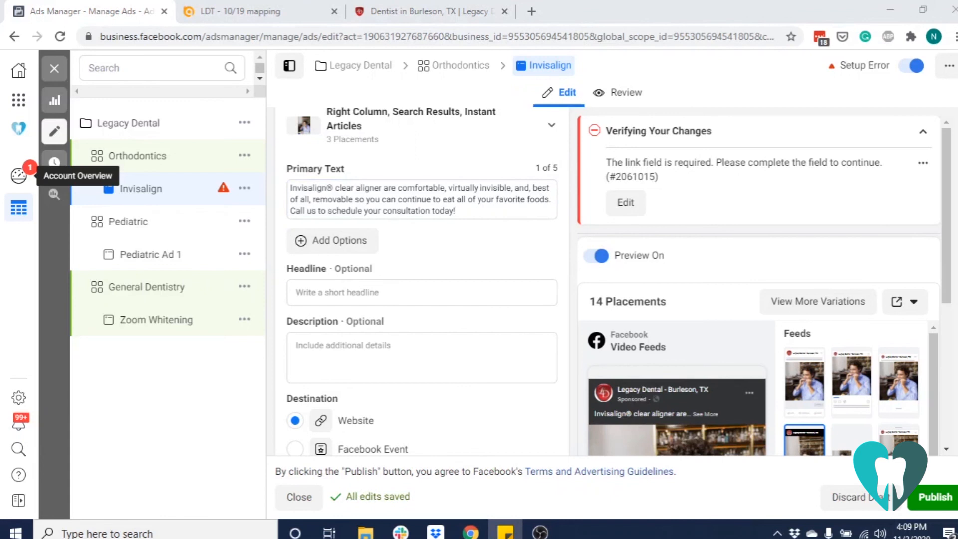
{"action": "left_click", "coordinate": [350, 292]}
{"action": "type", "text": "Invisalign® Clear Aligners | Straight Smiles in Burleson"}
{"action": "scroll", "coordinate": [429, 319], "scroll_direction": "down", "scroll_amount": 8}
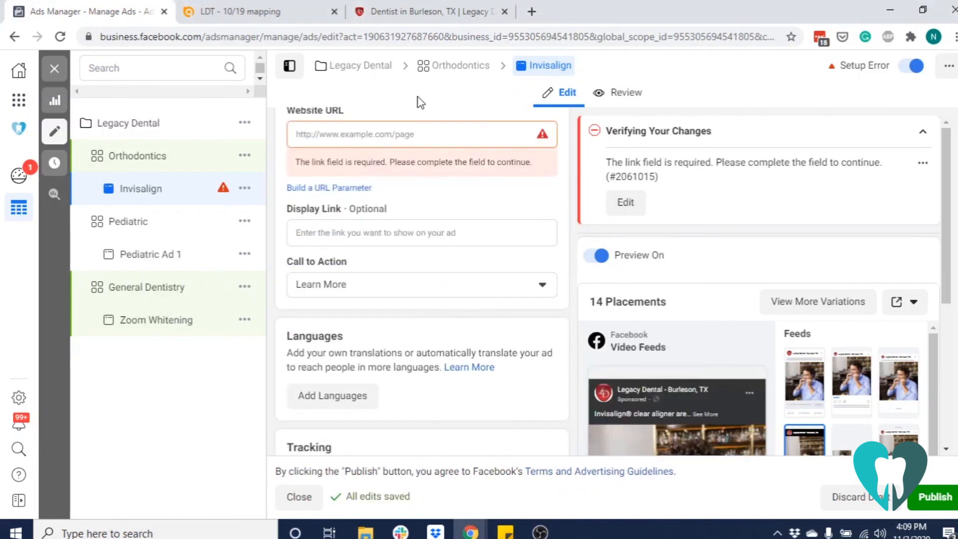
{"action": "left_click", "coordinate": [424, 11]}
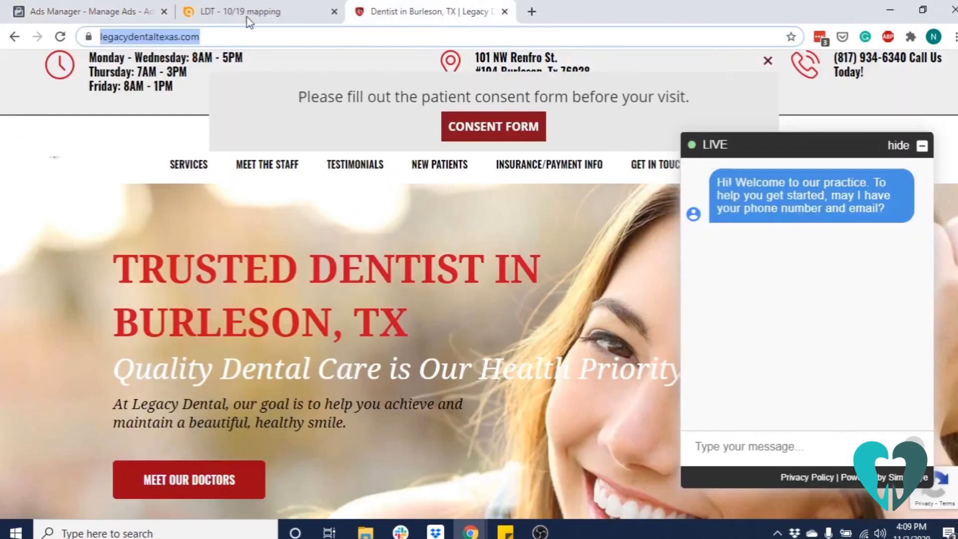
{"action": "right_click", "coordinate": [172, 38]}
{"action": "left_click", "coordinate": [244, 117]}
{"action": "left_click", "coordinate": [90, 11]}
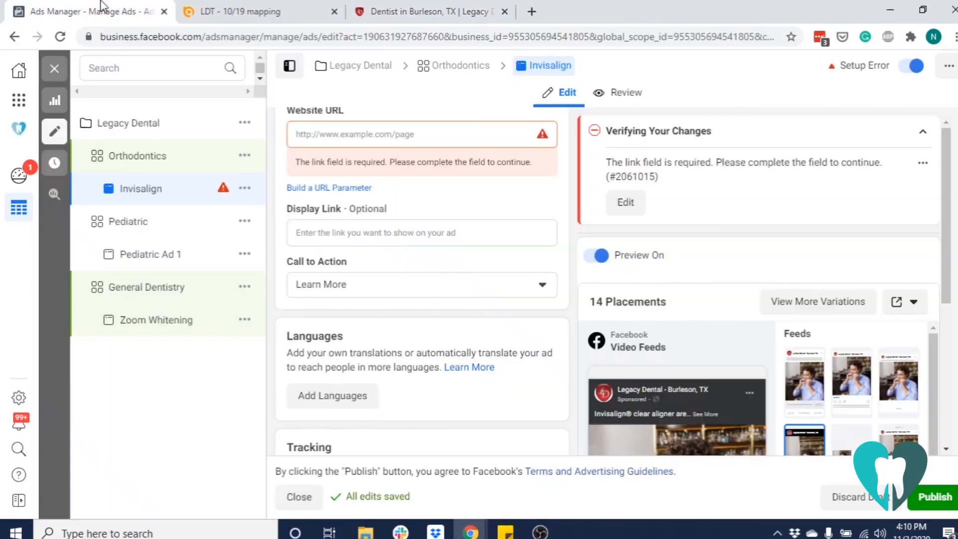
{"action": "left_click", "coordinate": [375, 236]}
{"action": "key", "text": "ctrl+v"}
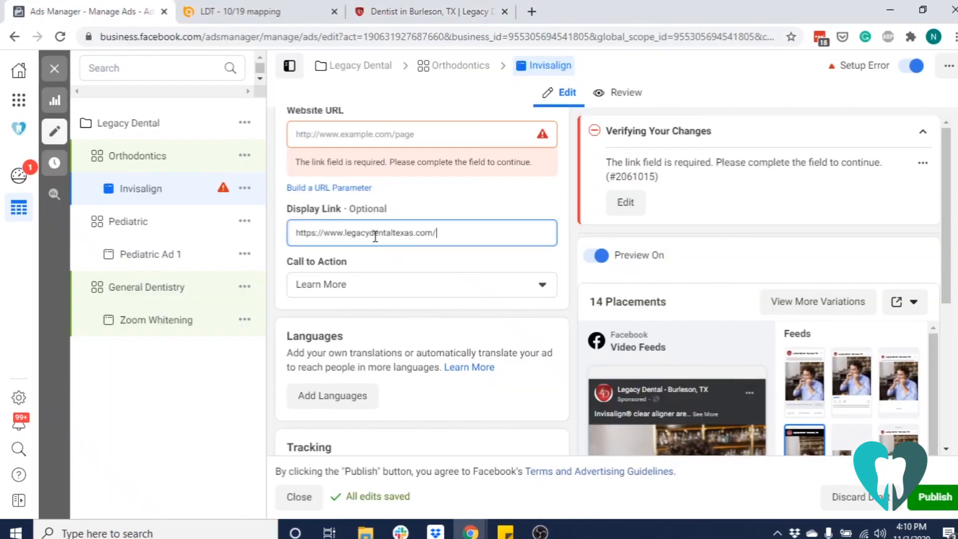
{"action": "scroll", "coordinate": [411, 328], "scroll_direction": "down", "scroll_amount": 1}
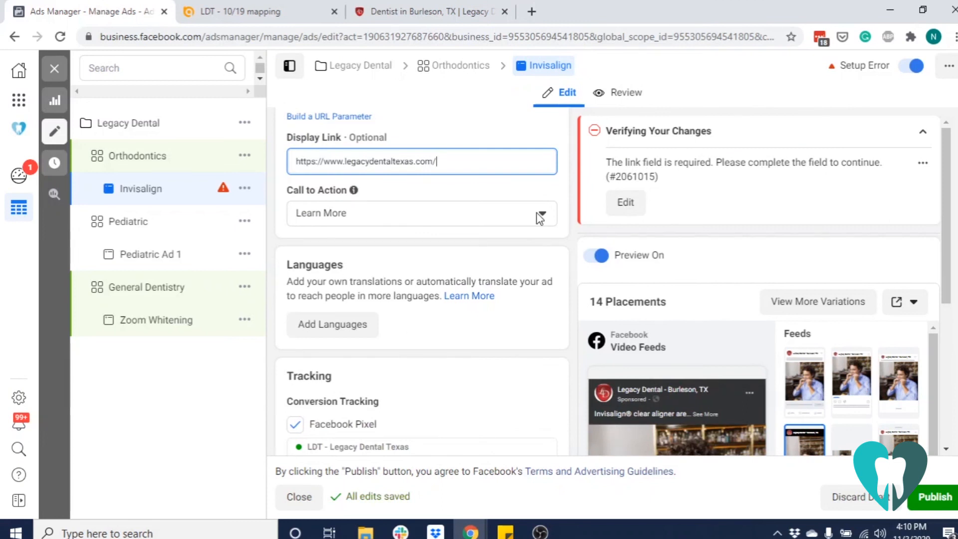
Examine the Invisalign ad's Video Feeds preview and the available Call to Action options
{"action": "scroll", "coordinate": [643, 285], "scroll_direction": "down", "scroll_amount": 3}
{"action": "scroll", "coordinate": [639, 283], "scroll_direction": "down", "scroll_amount": 1}
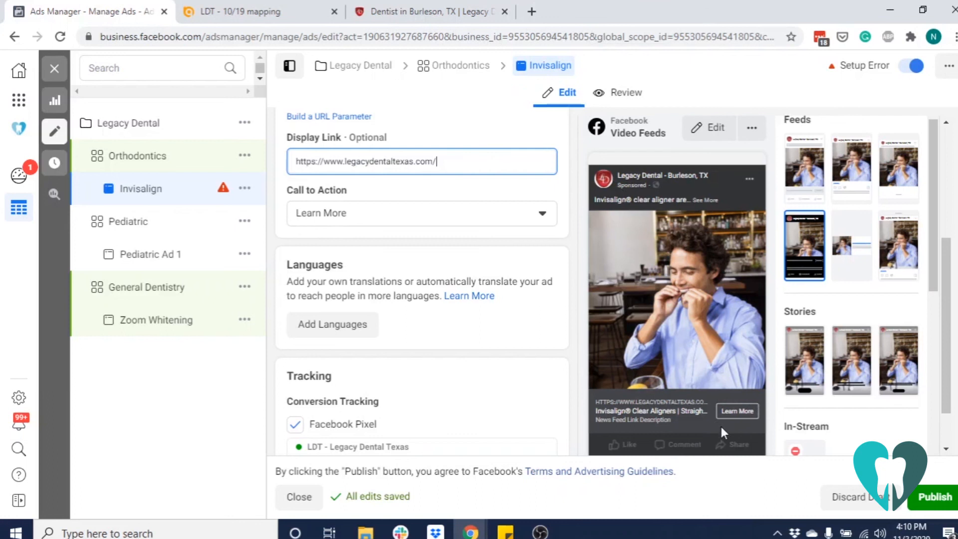
{"action": "left_click", "coordinate": [538, 218]}
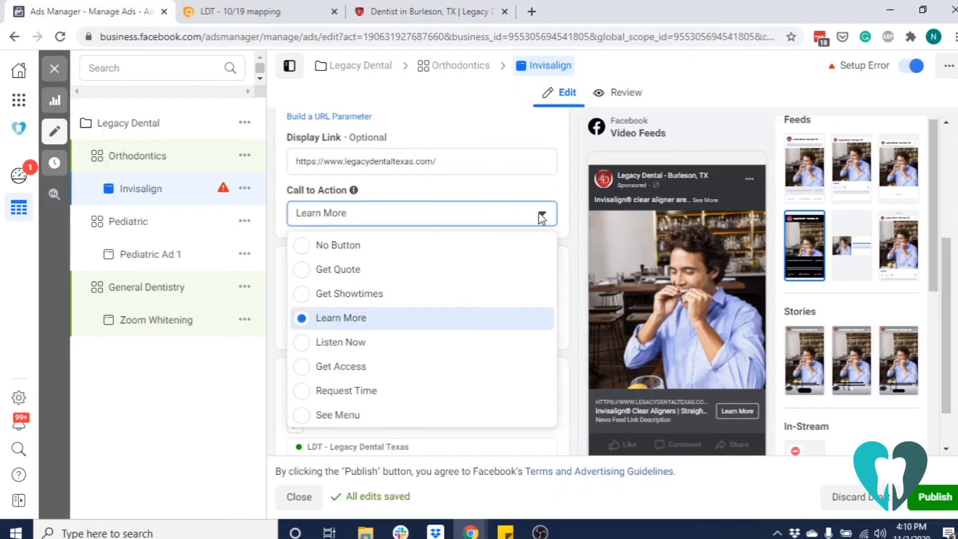
Paste the prepared tracking string beginning "utm_source=facebook&utm_medium=cpc" into the Invisalign ad's URL parameters and publish the ad
{"action": "scroll", "coordinate": [387, 395], "scroll_direction": "down", "scroll_amount": 3}
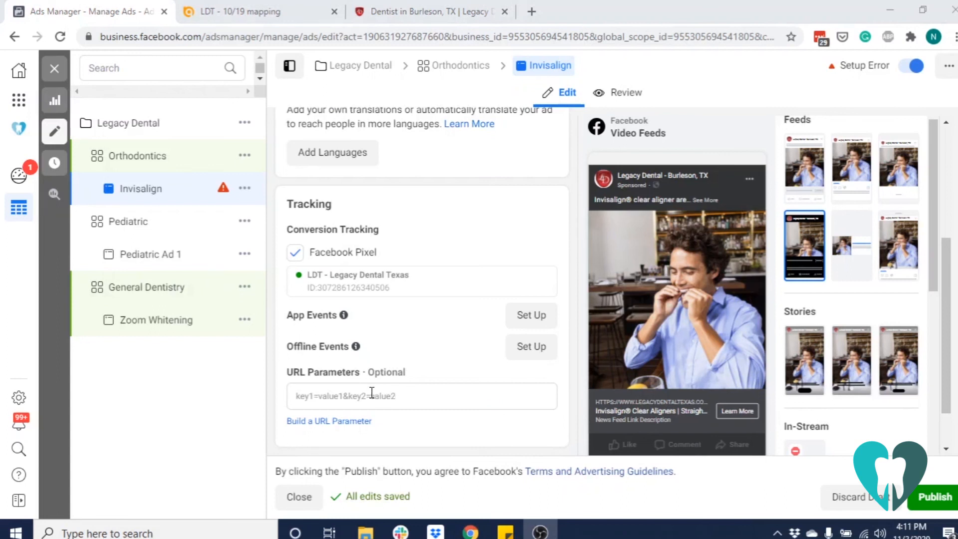
{"action": "left_click", "coordinate": [371, 393]}
{"action": "key", "text": "ctrl+v"}
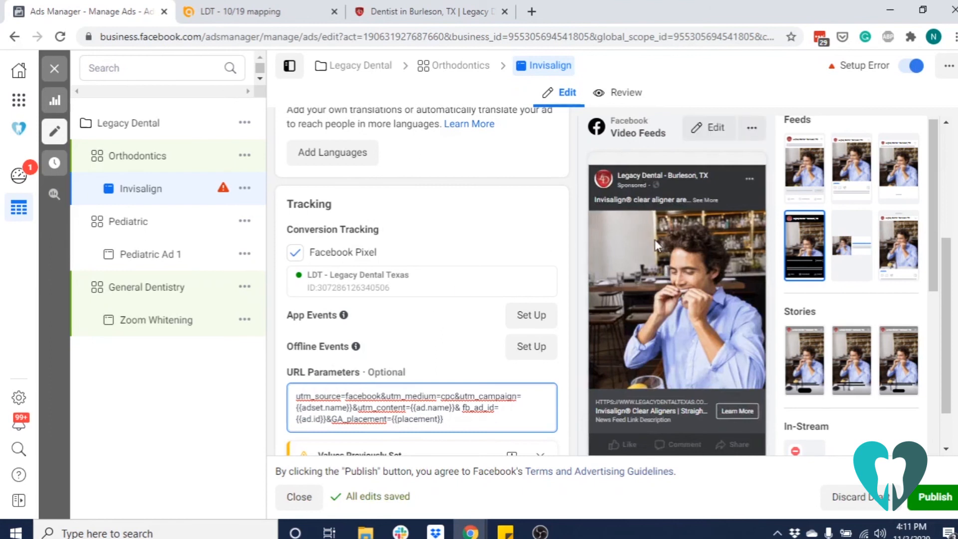
{"action": "left_click", "coordinate": [934, 496]}
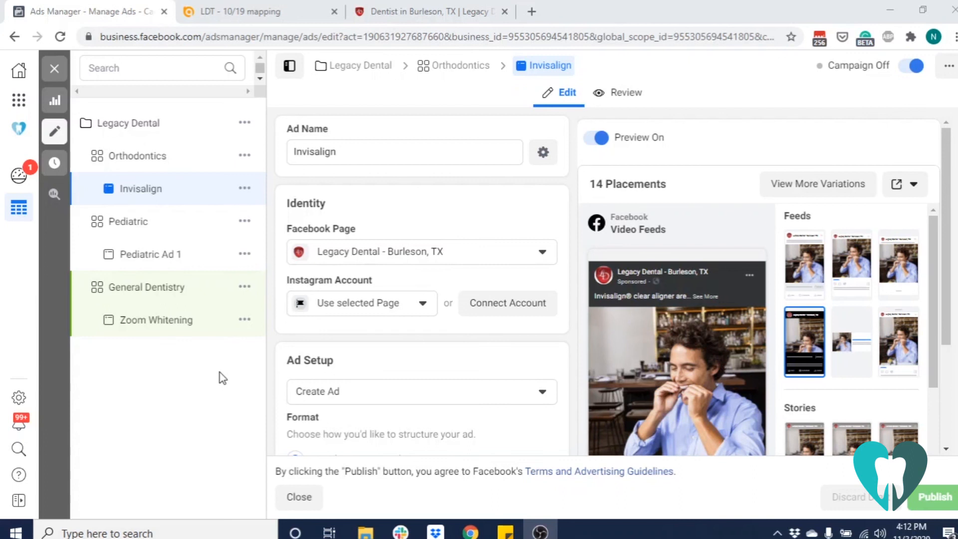
Review the Legacy Dental campaign's settings and budget, switch the campaign on, and publish the change
{"action": "left_click", "coordinate": [142, 127]}
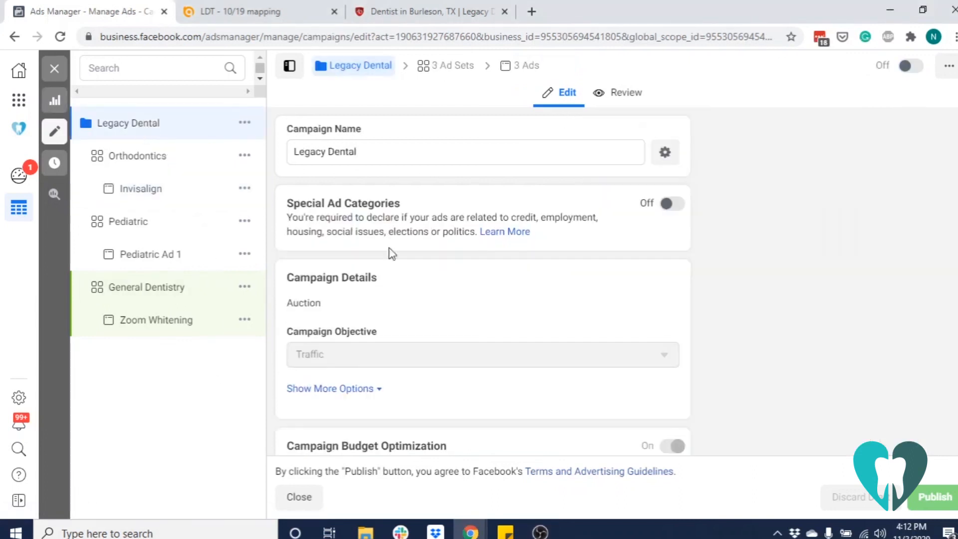
{"action": "scroll", "coordinate": [431, 296], "scroll_direction": "down", "scroll_amount": 4}
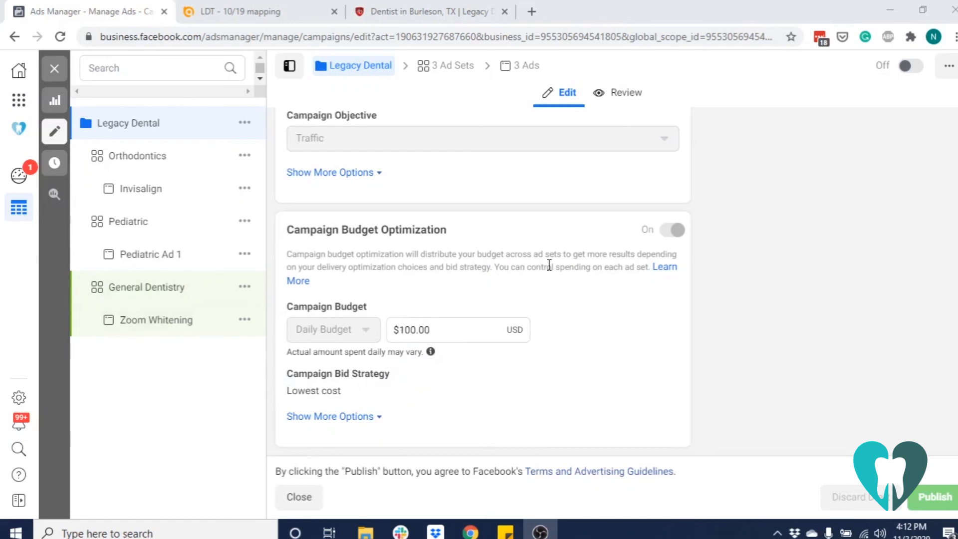
{"action": "scroll", "coordinate": [548, 264], "scroll_direction": "up", "scroll_amount": 4}
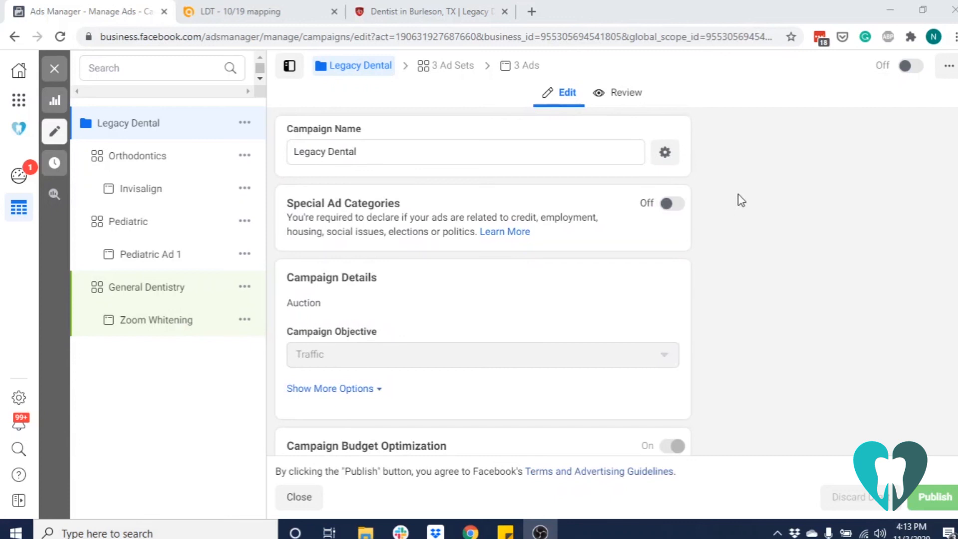
{"action": "left_click", "coordinate": [911, 67]}
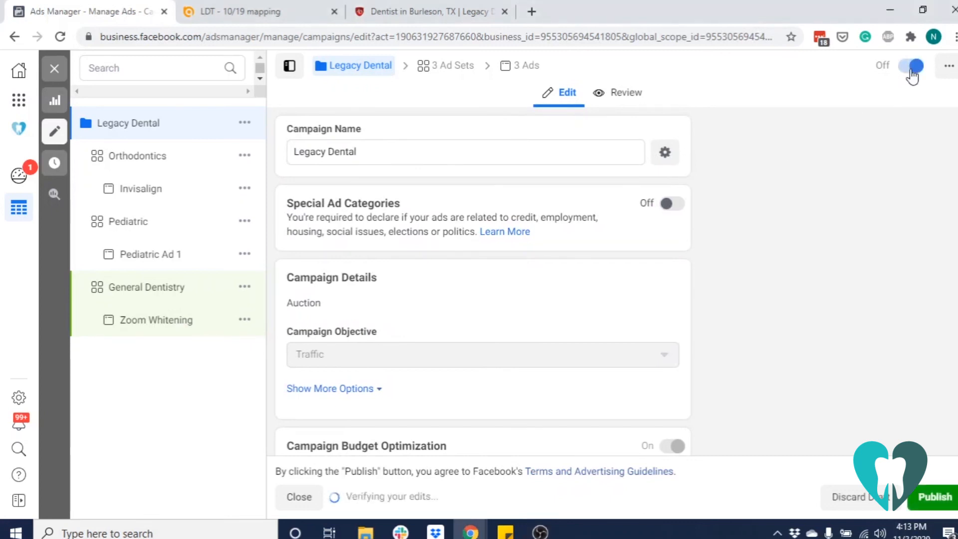
{"action": "left_click", "coordinate": [950, 502]}
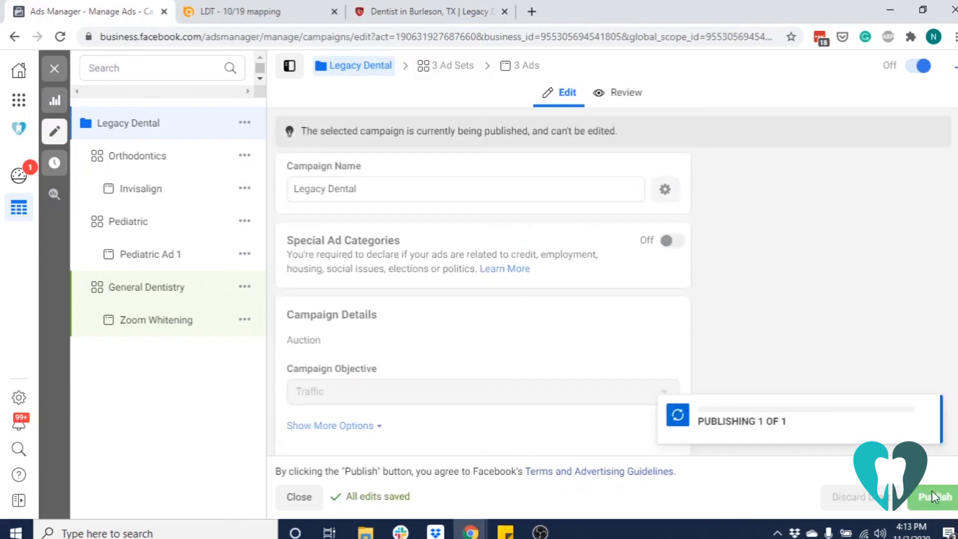